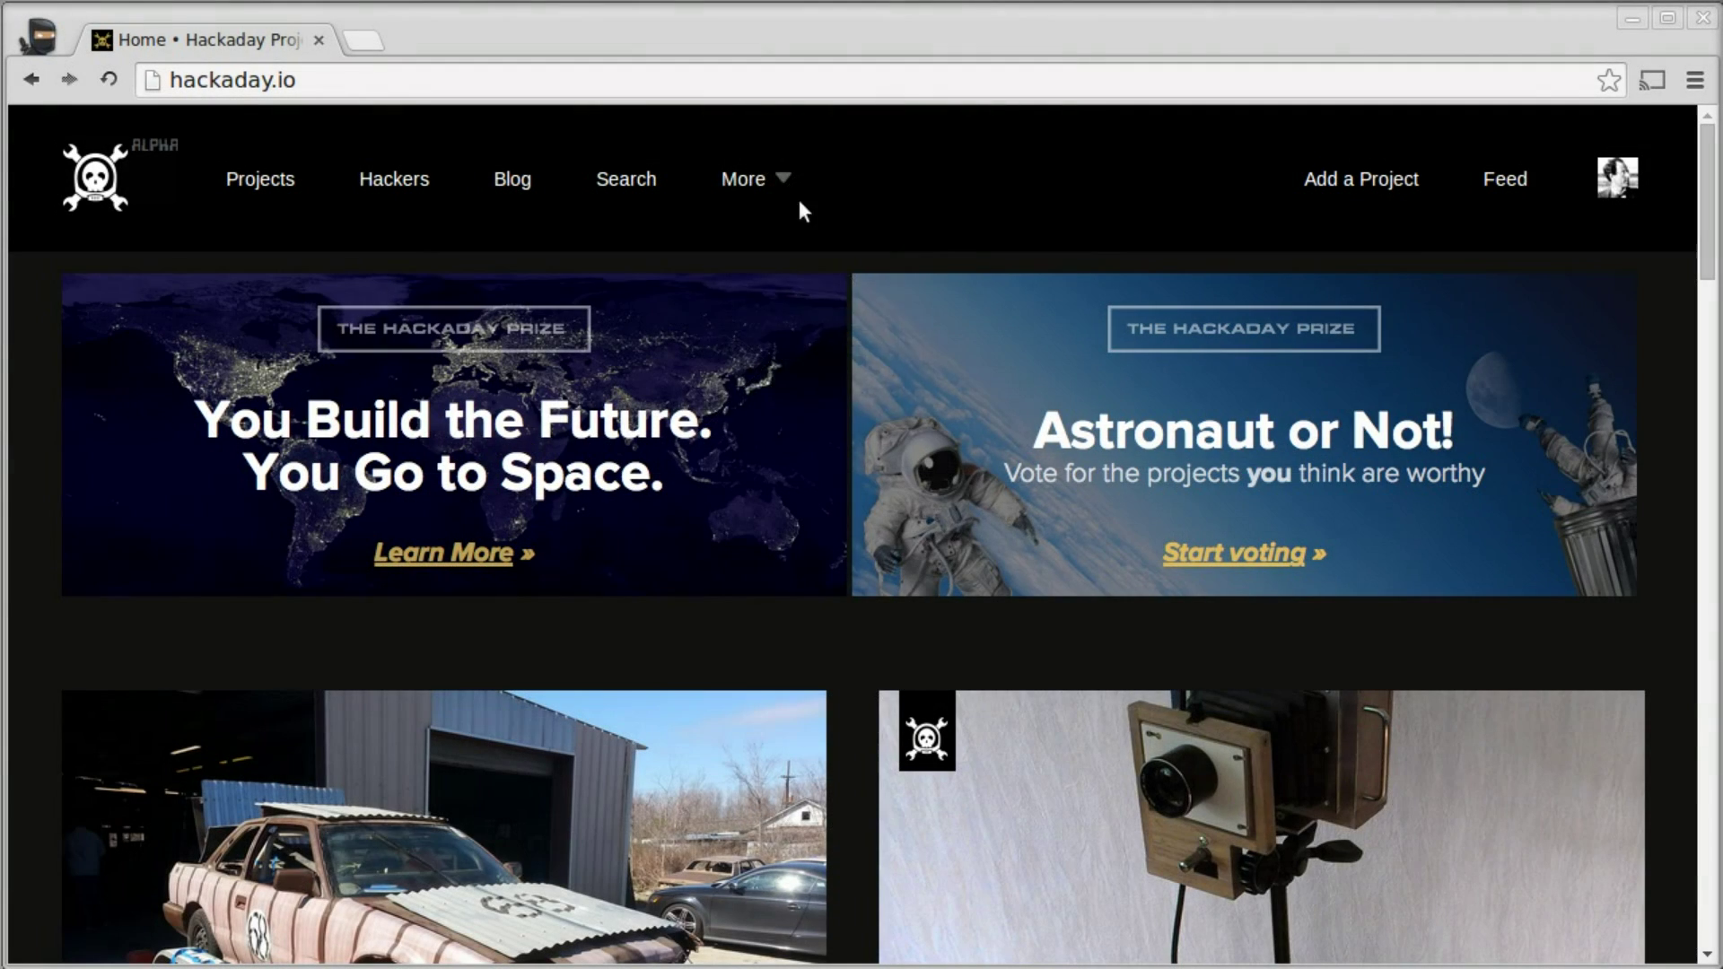
- Start a new project from the Add a Project link in the top navigation
mouse_move(1620, 179)
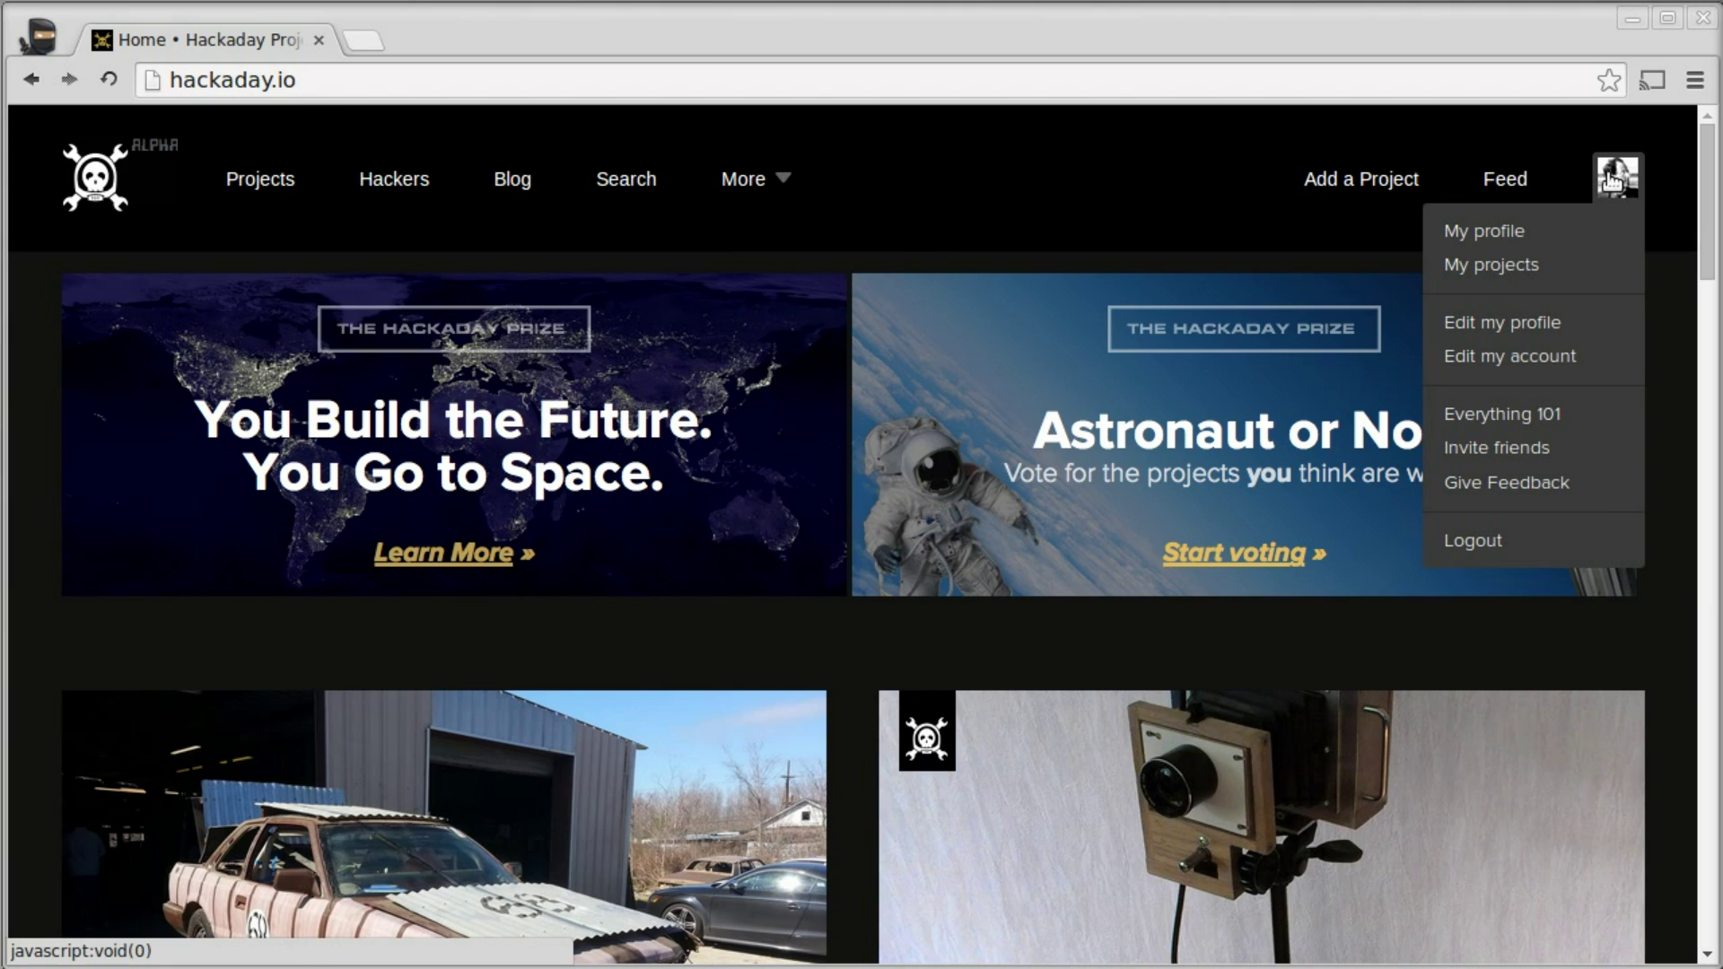
left_click(1376, 189)
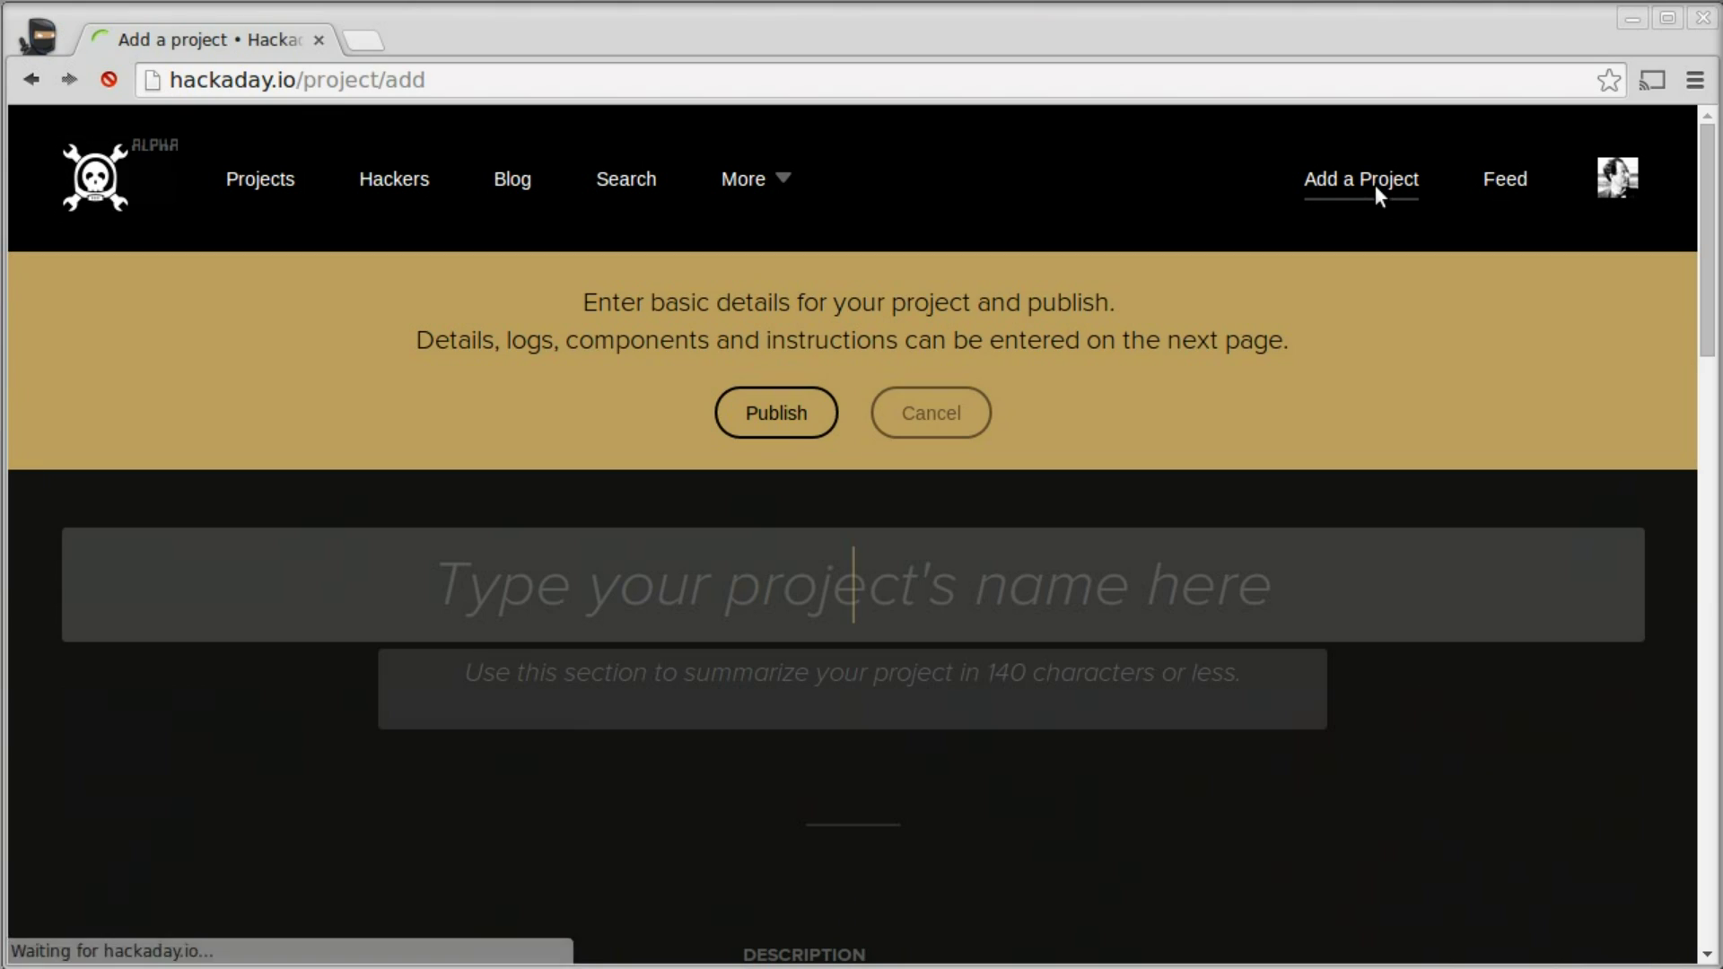
- Enter project name 'Self Ordering Hat Network' and summary 'Hats that identify their physical layout and perform accordingly'
left_click(827, 597)
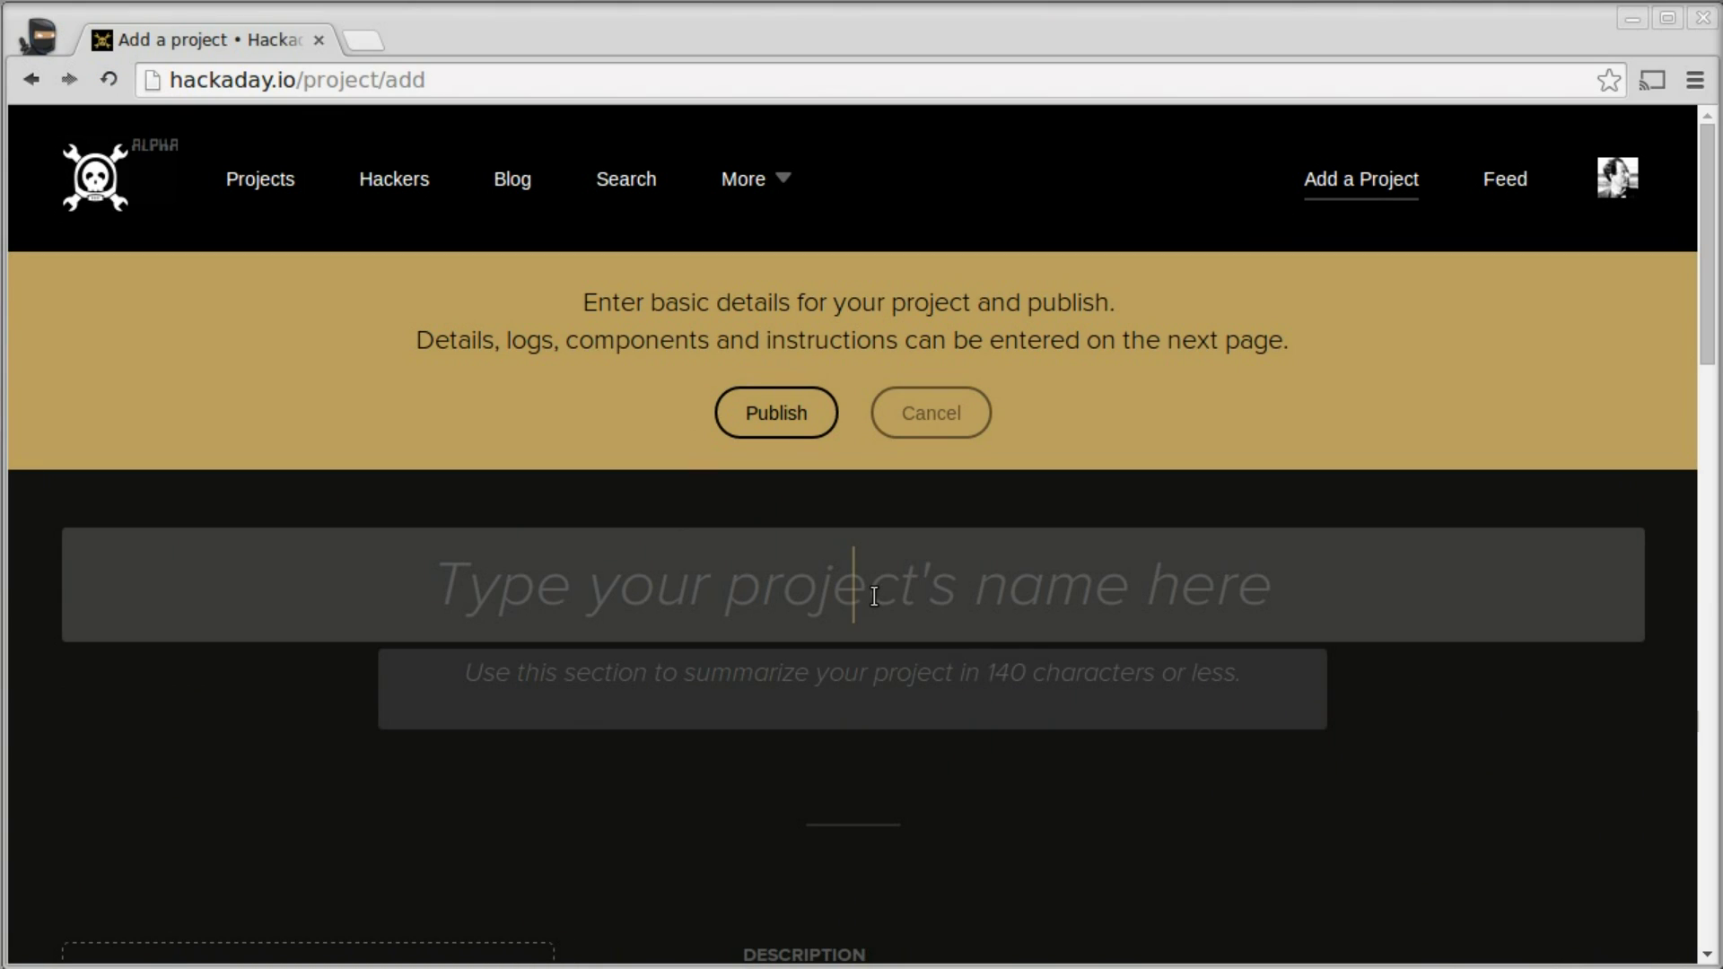
type("Self ")
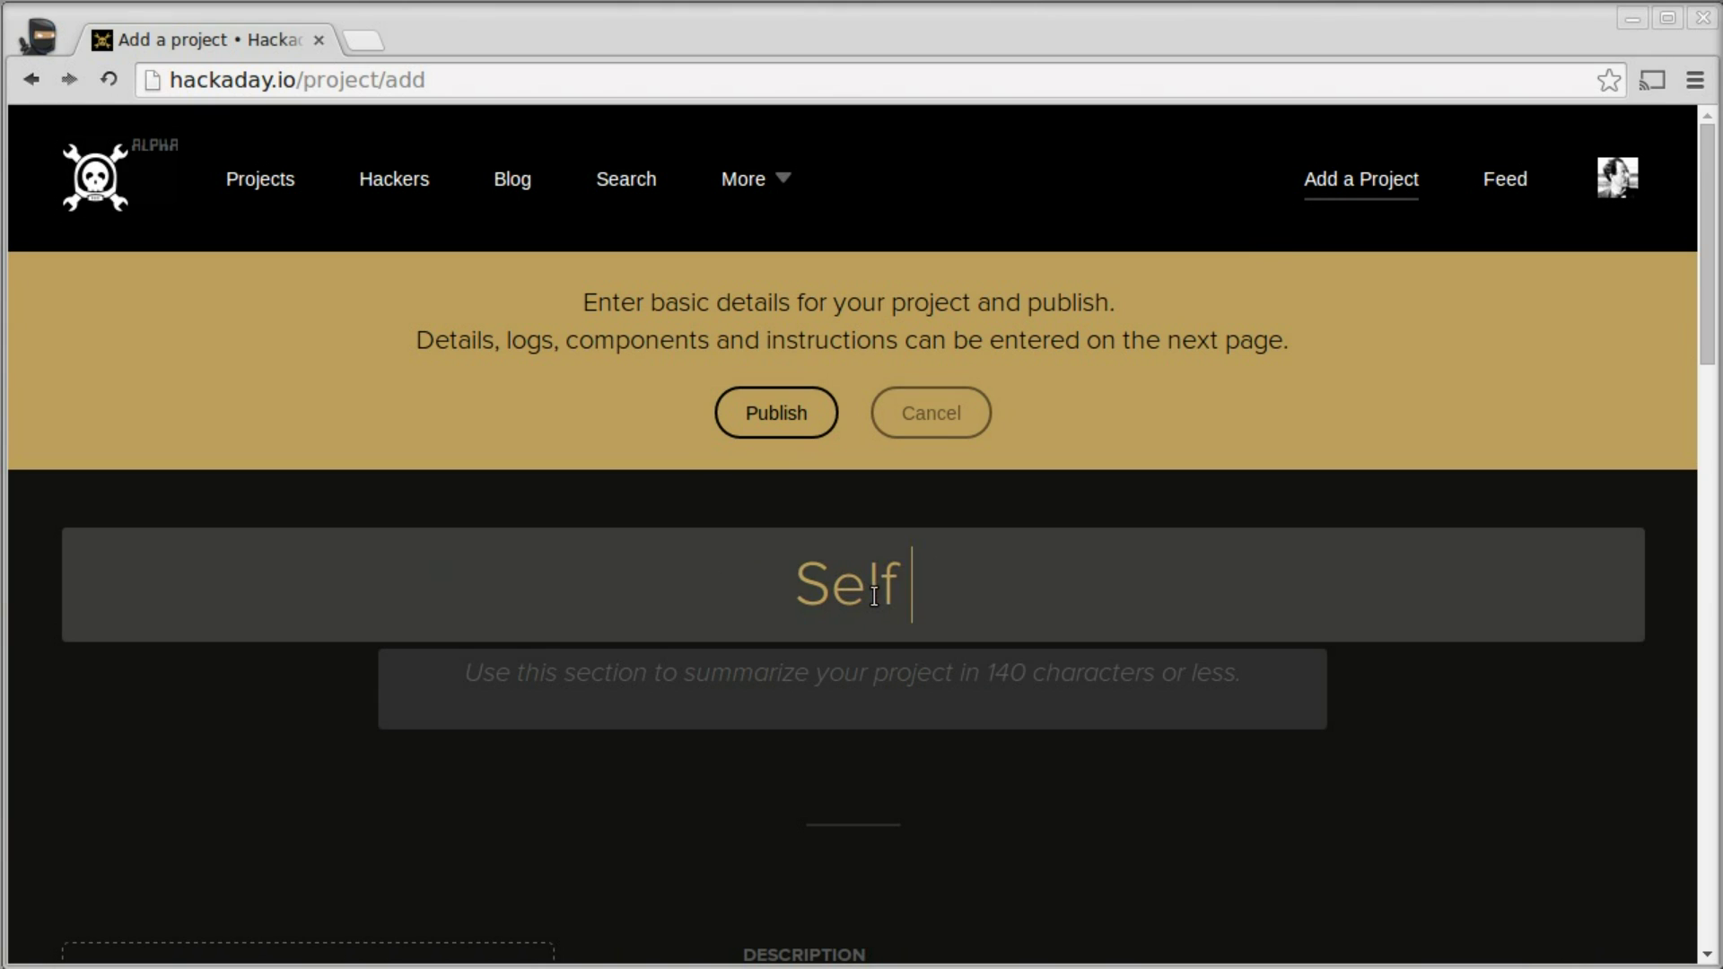
type("Ordering H")
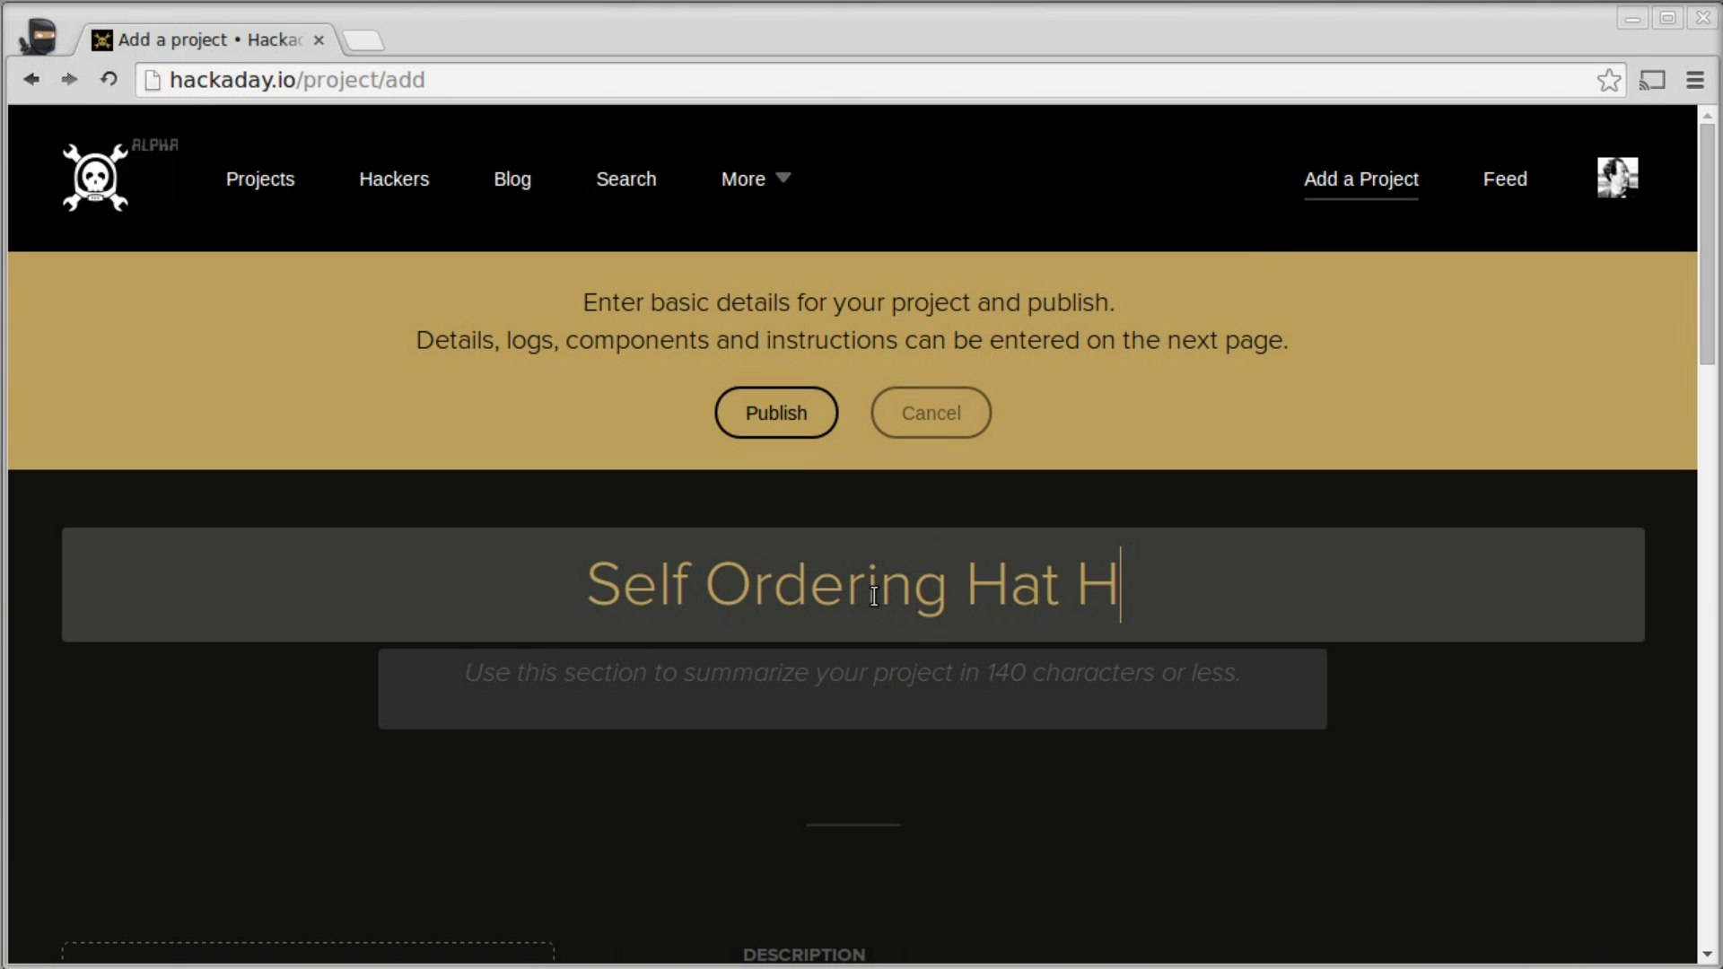
type("at Network")
key("Tab")
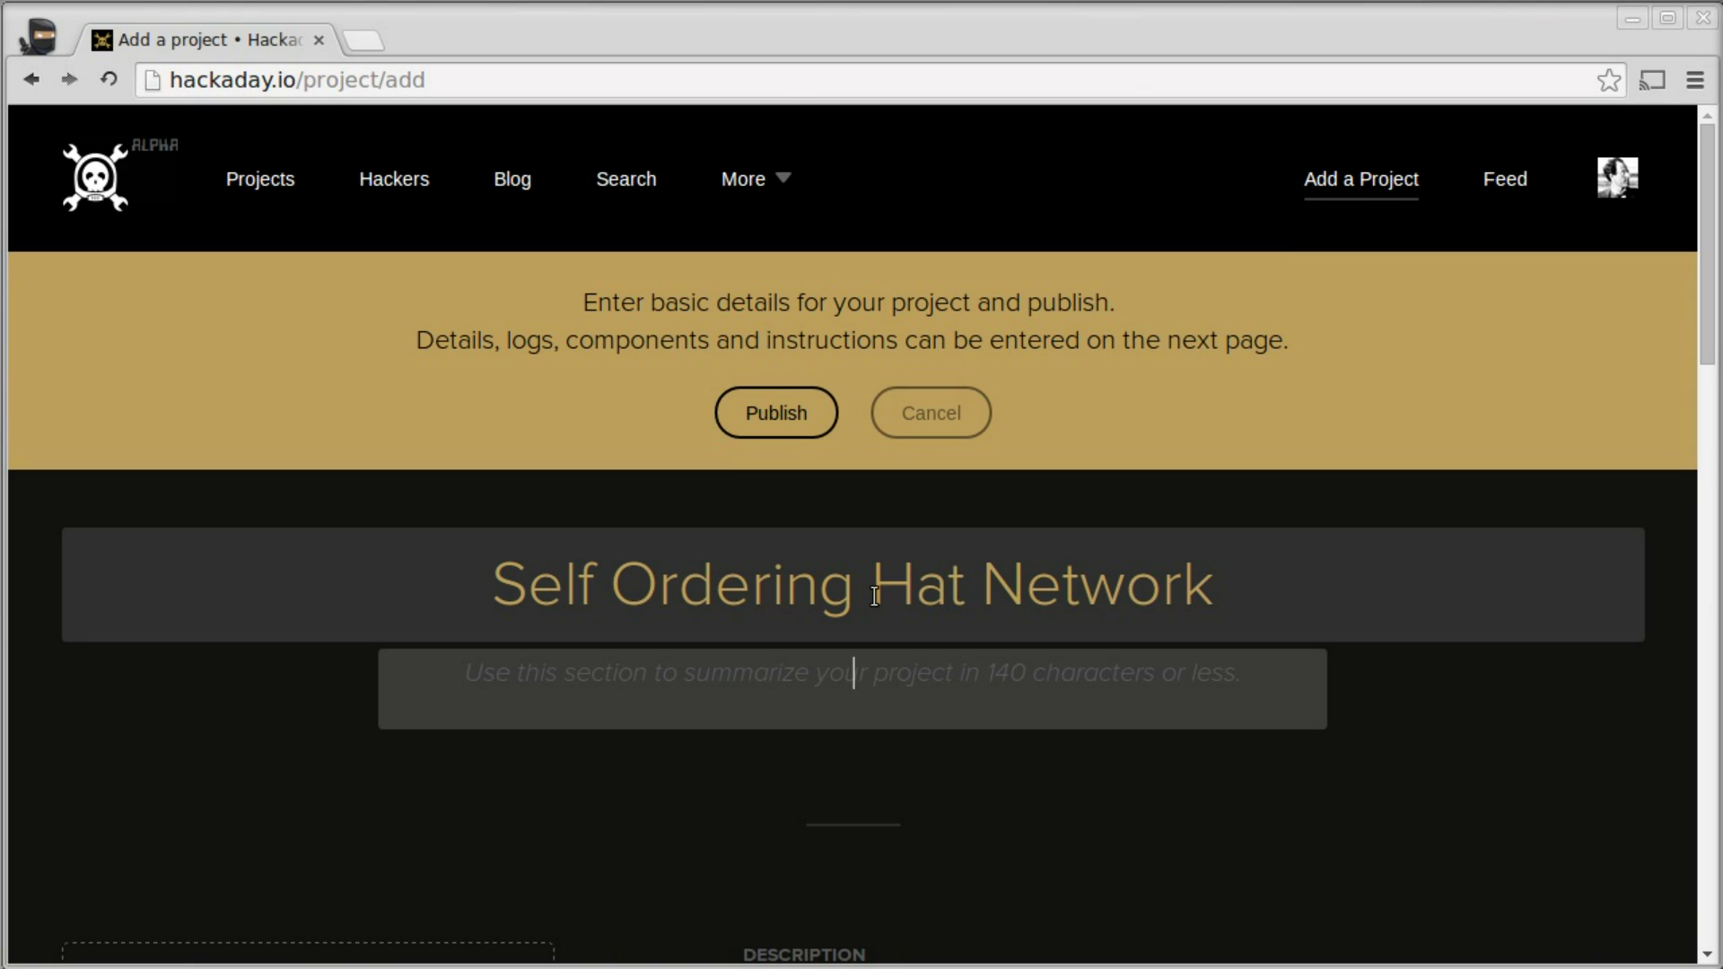
type("Hats")
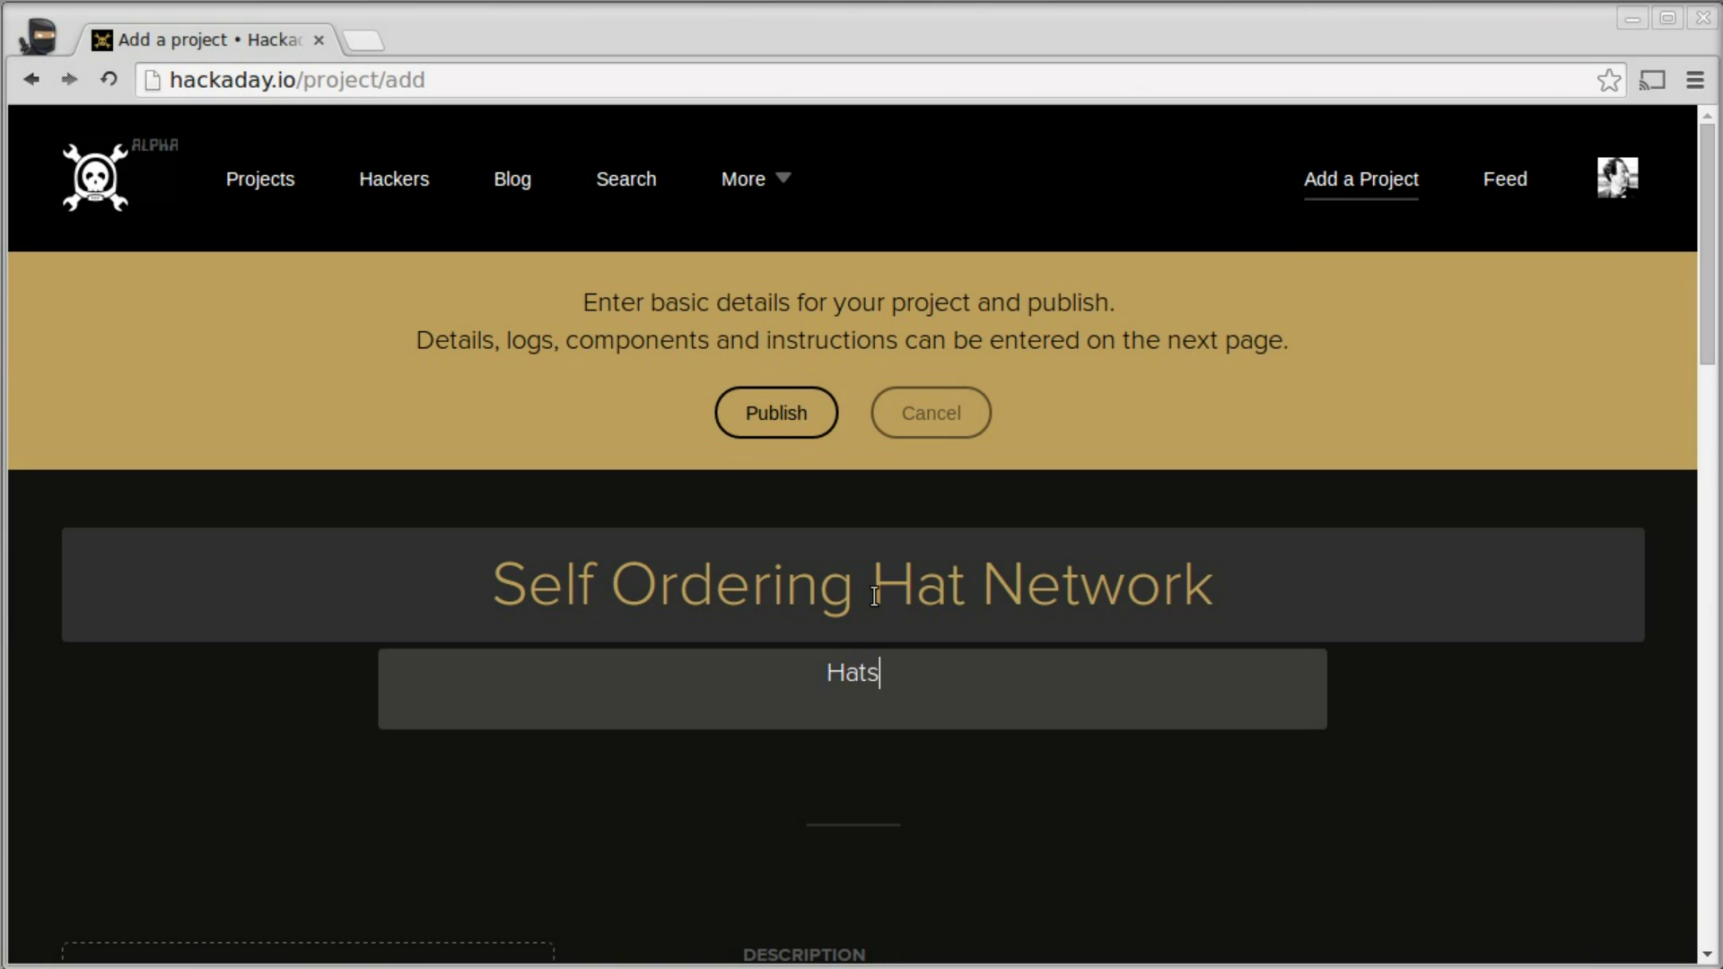
type(" that identify their ")
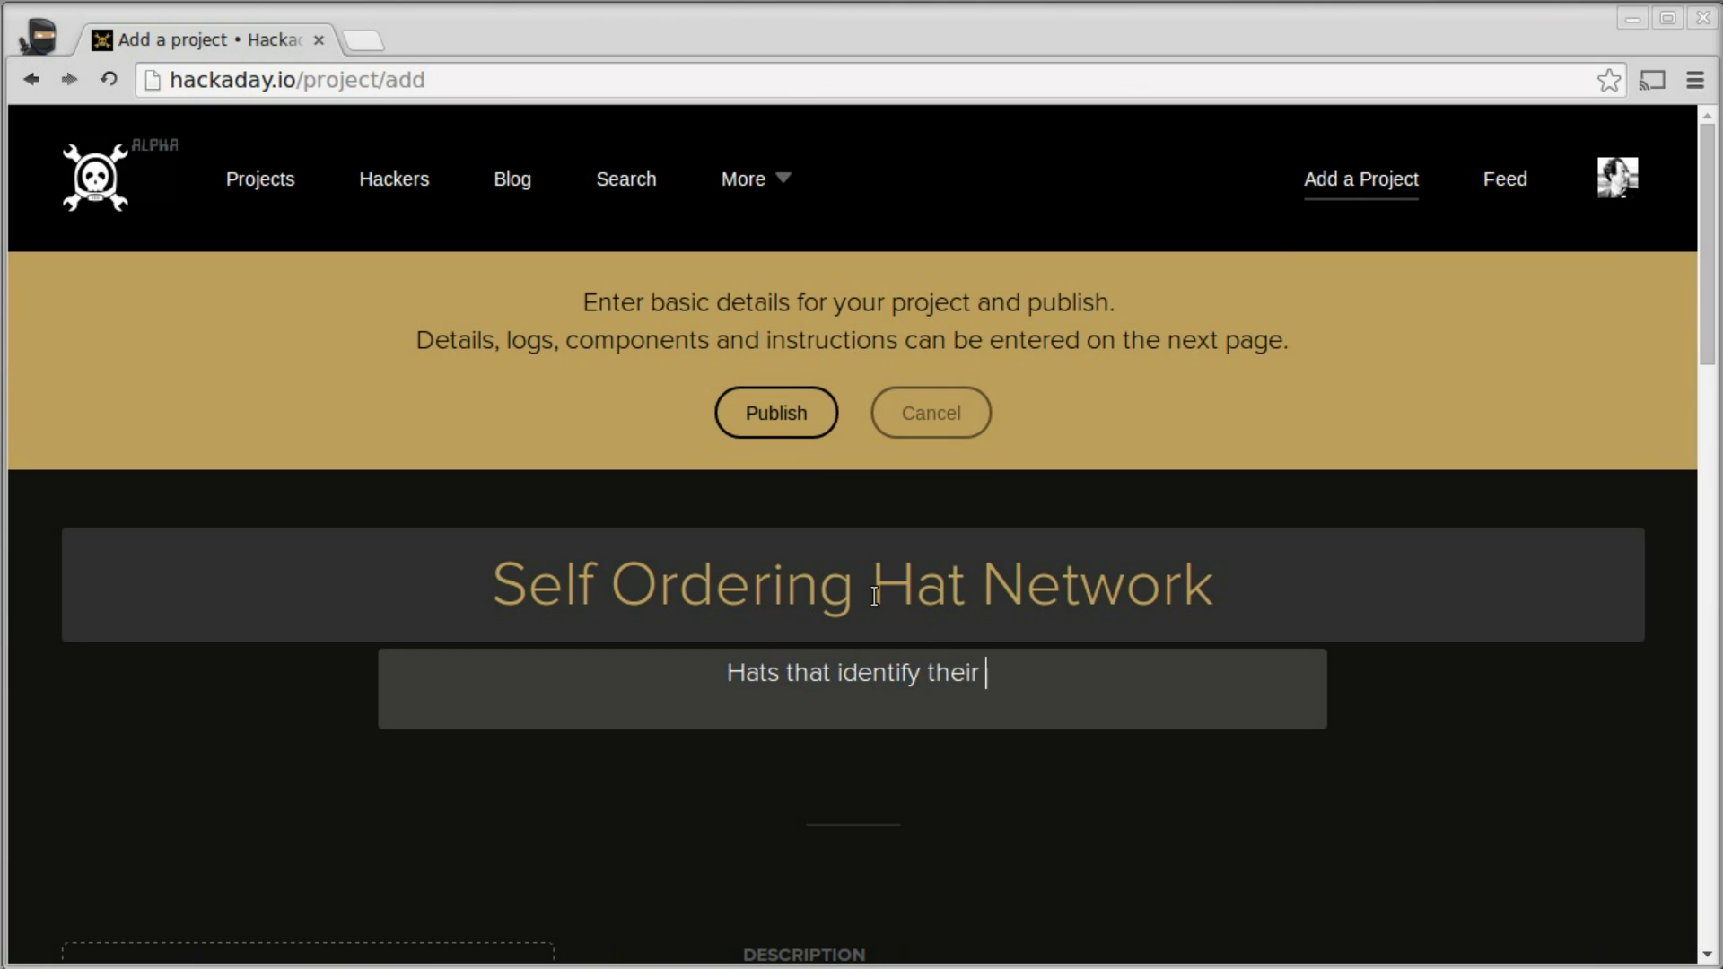
type("physical layout")
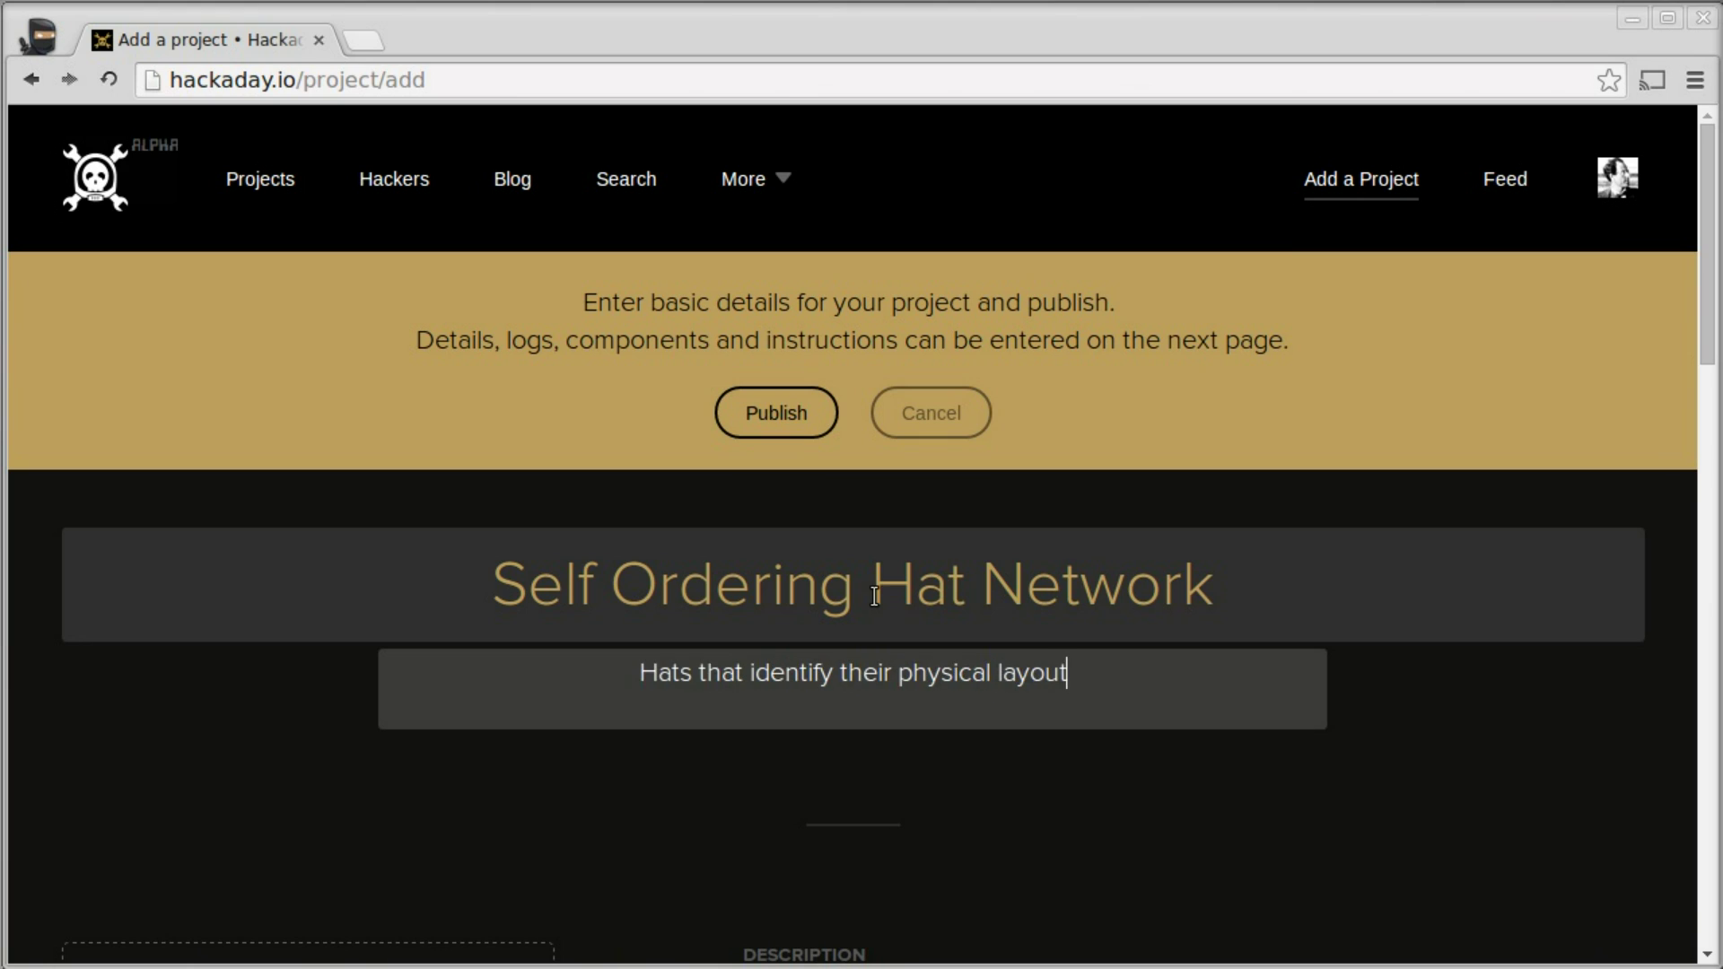
type(" and perfo")
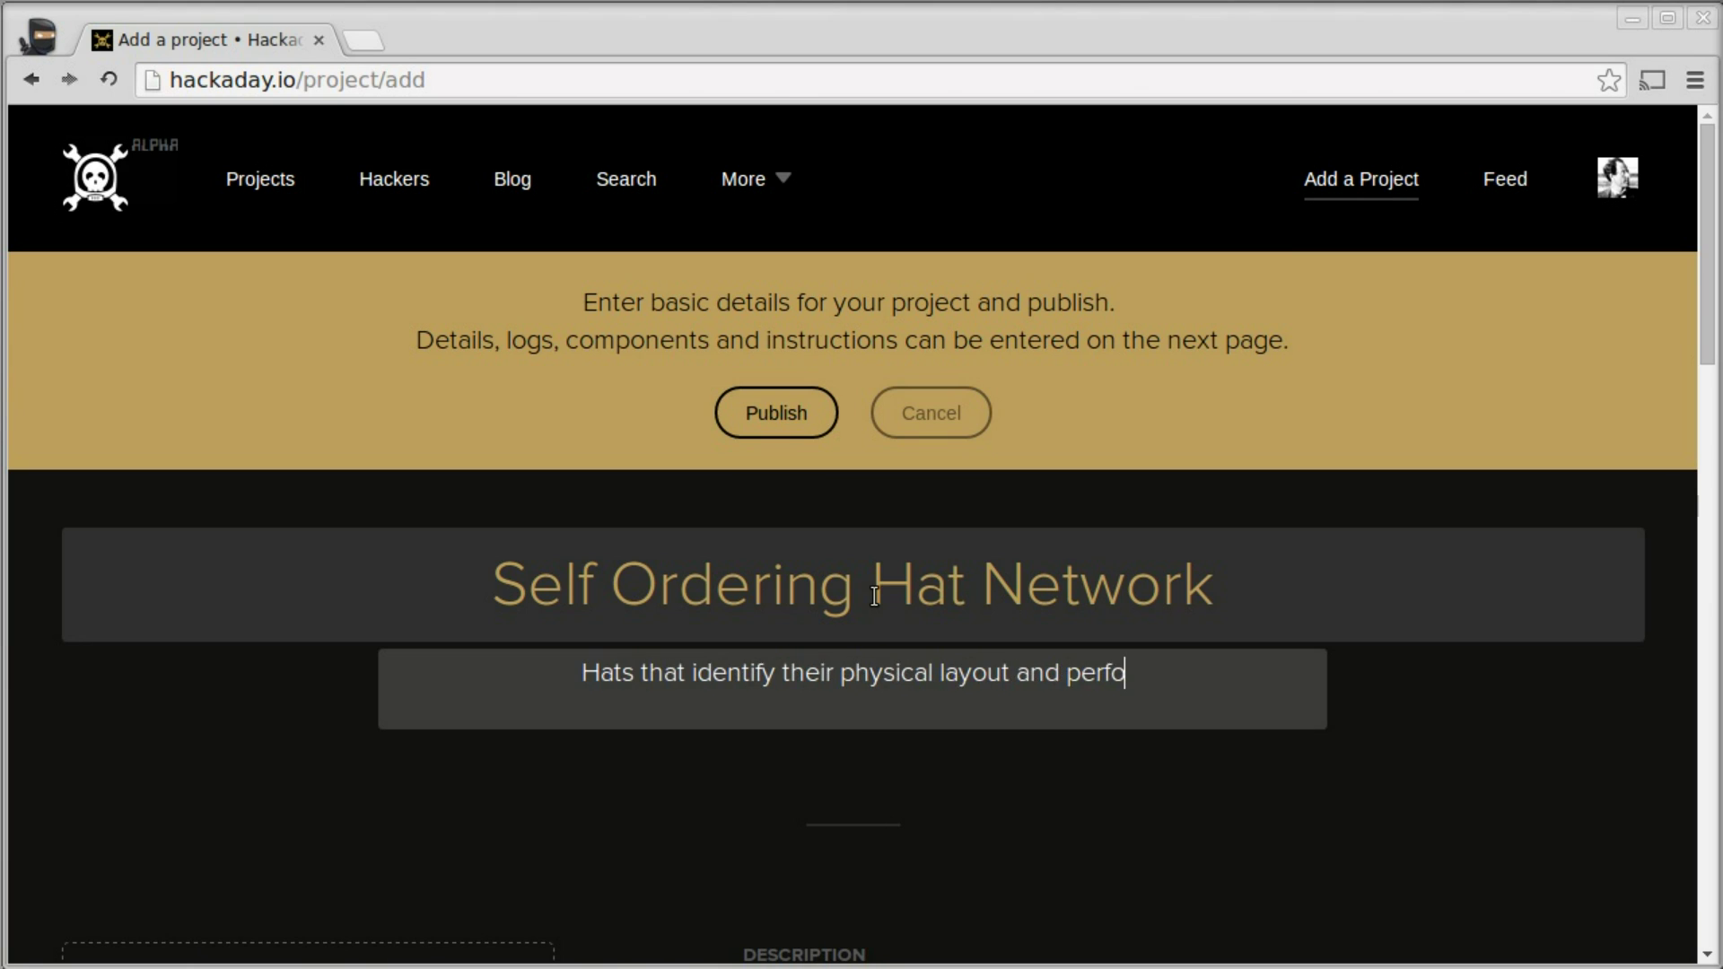
type("rm accordingly")
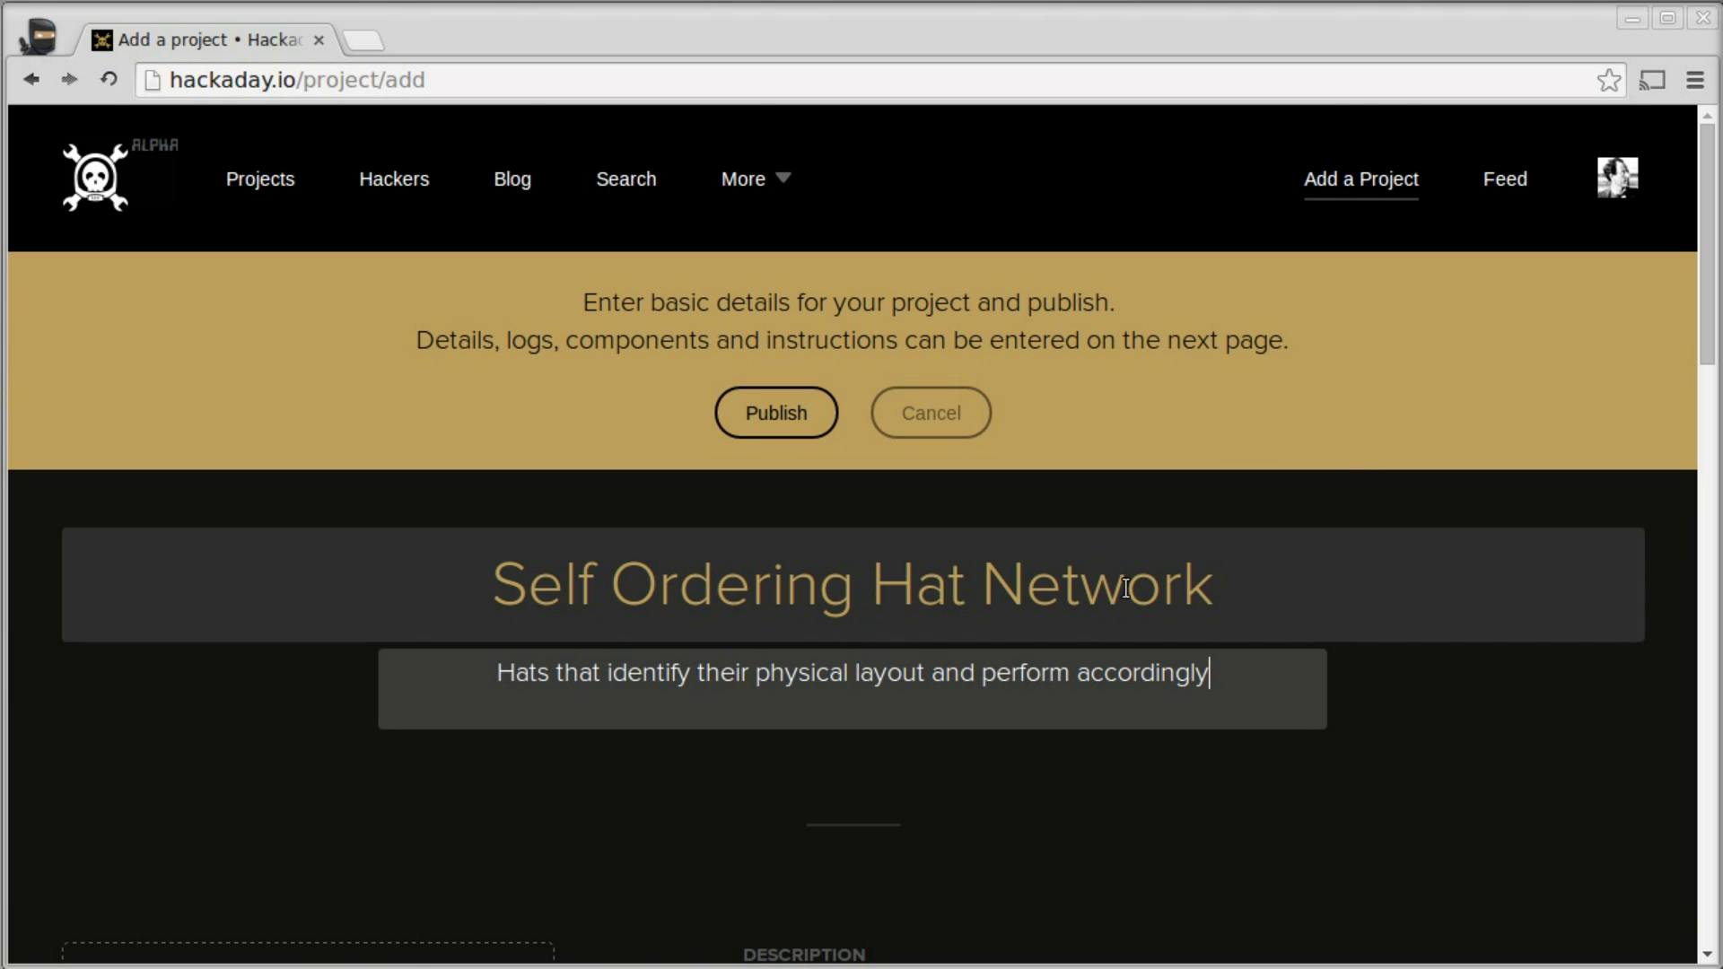
scroll(1134, 616, "down", 7)
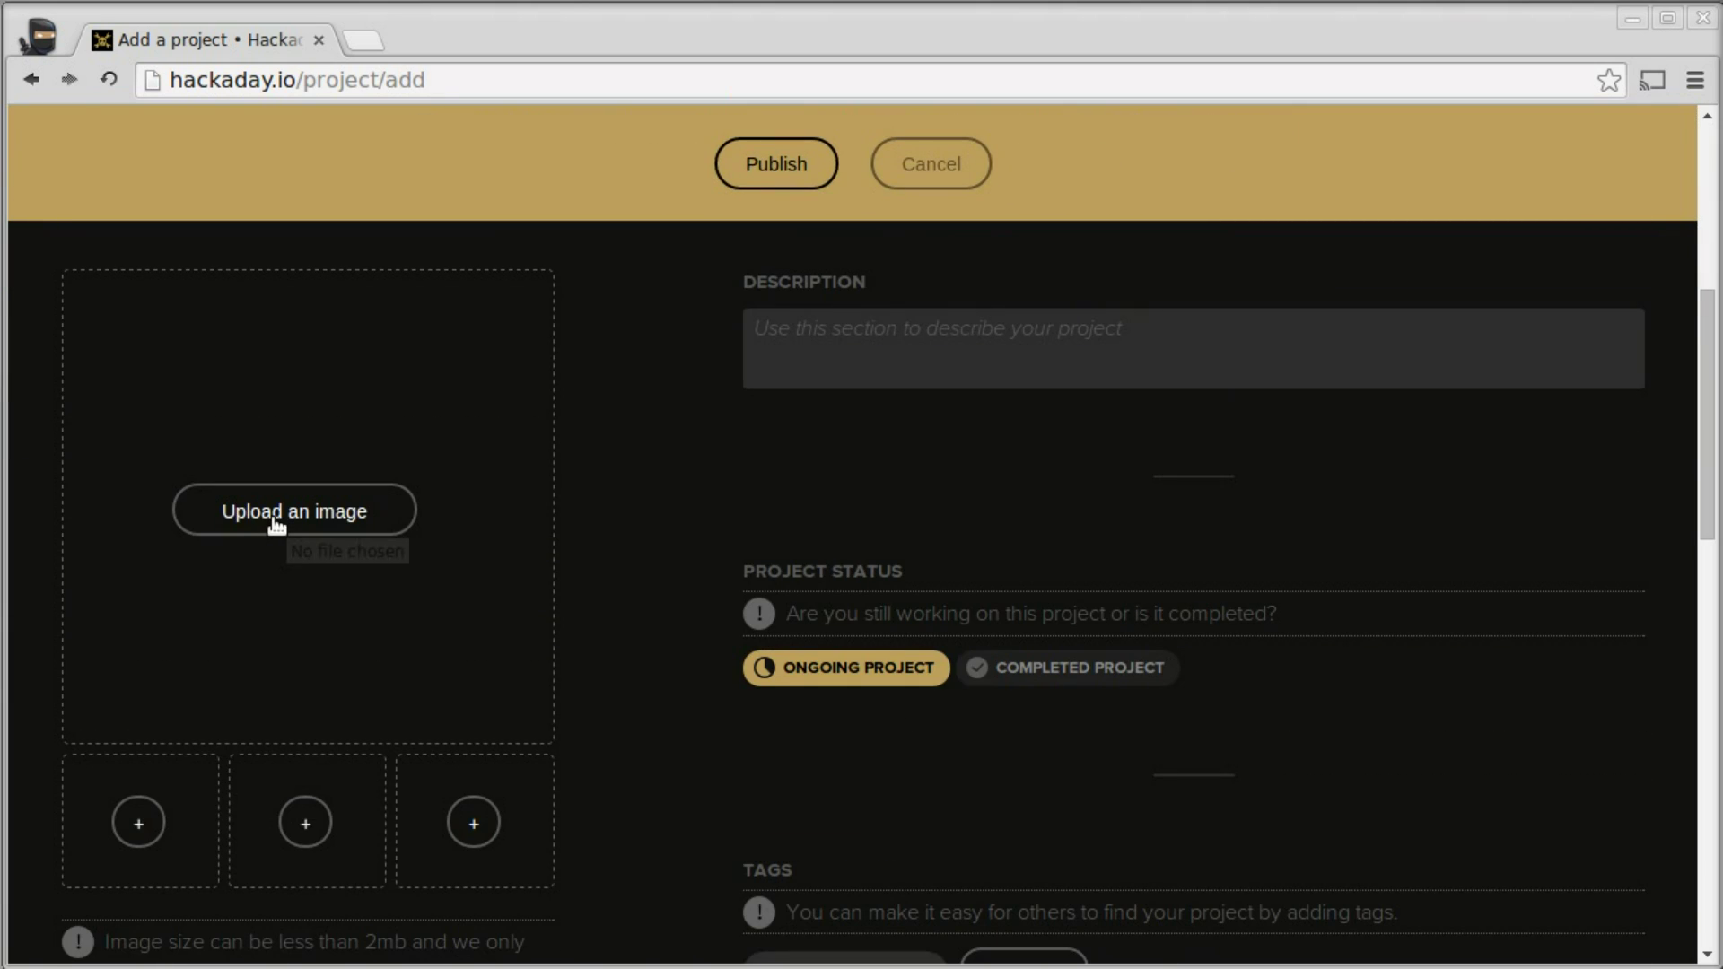
- Upload self-ording-hat-back-of-envelope.jpg as the project's main image
left_click(276, 525)
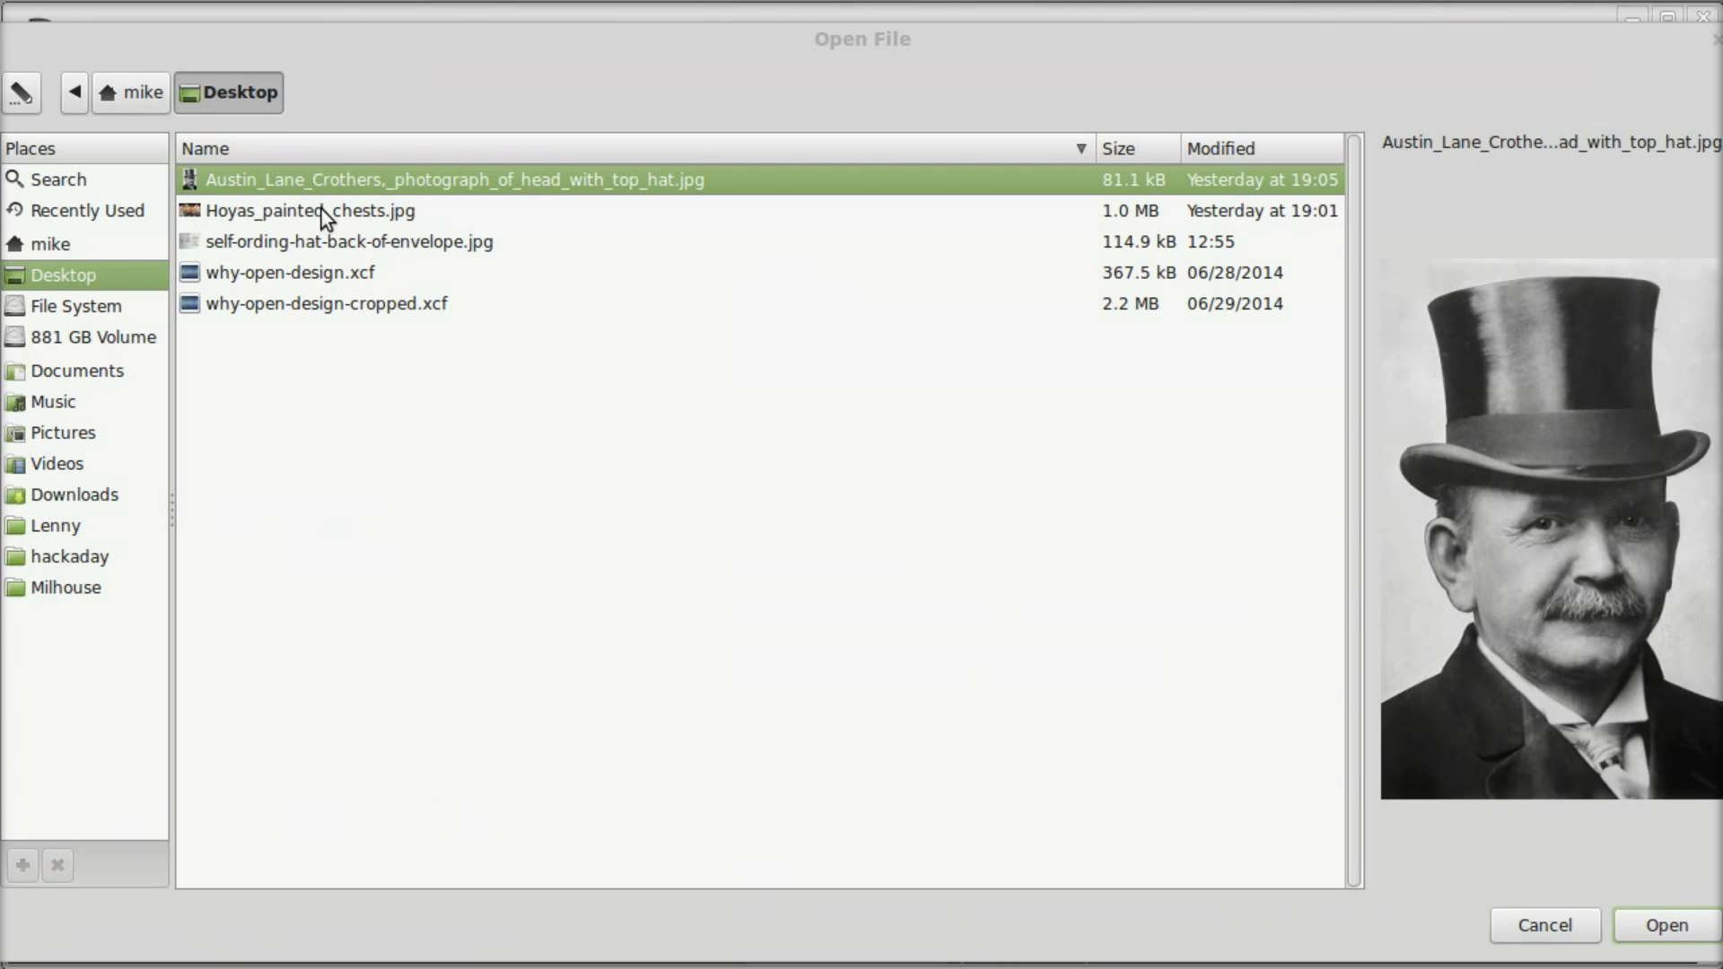
left_click(299, 239)
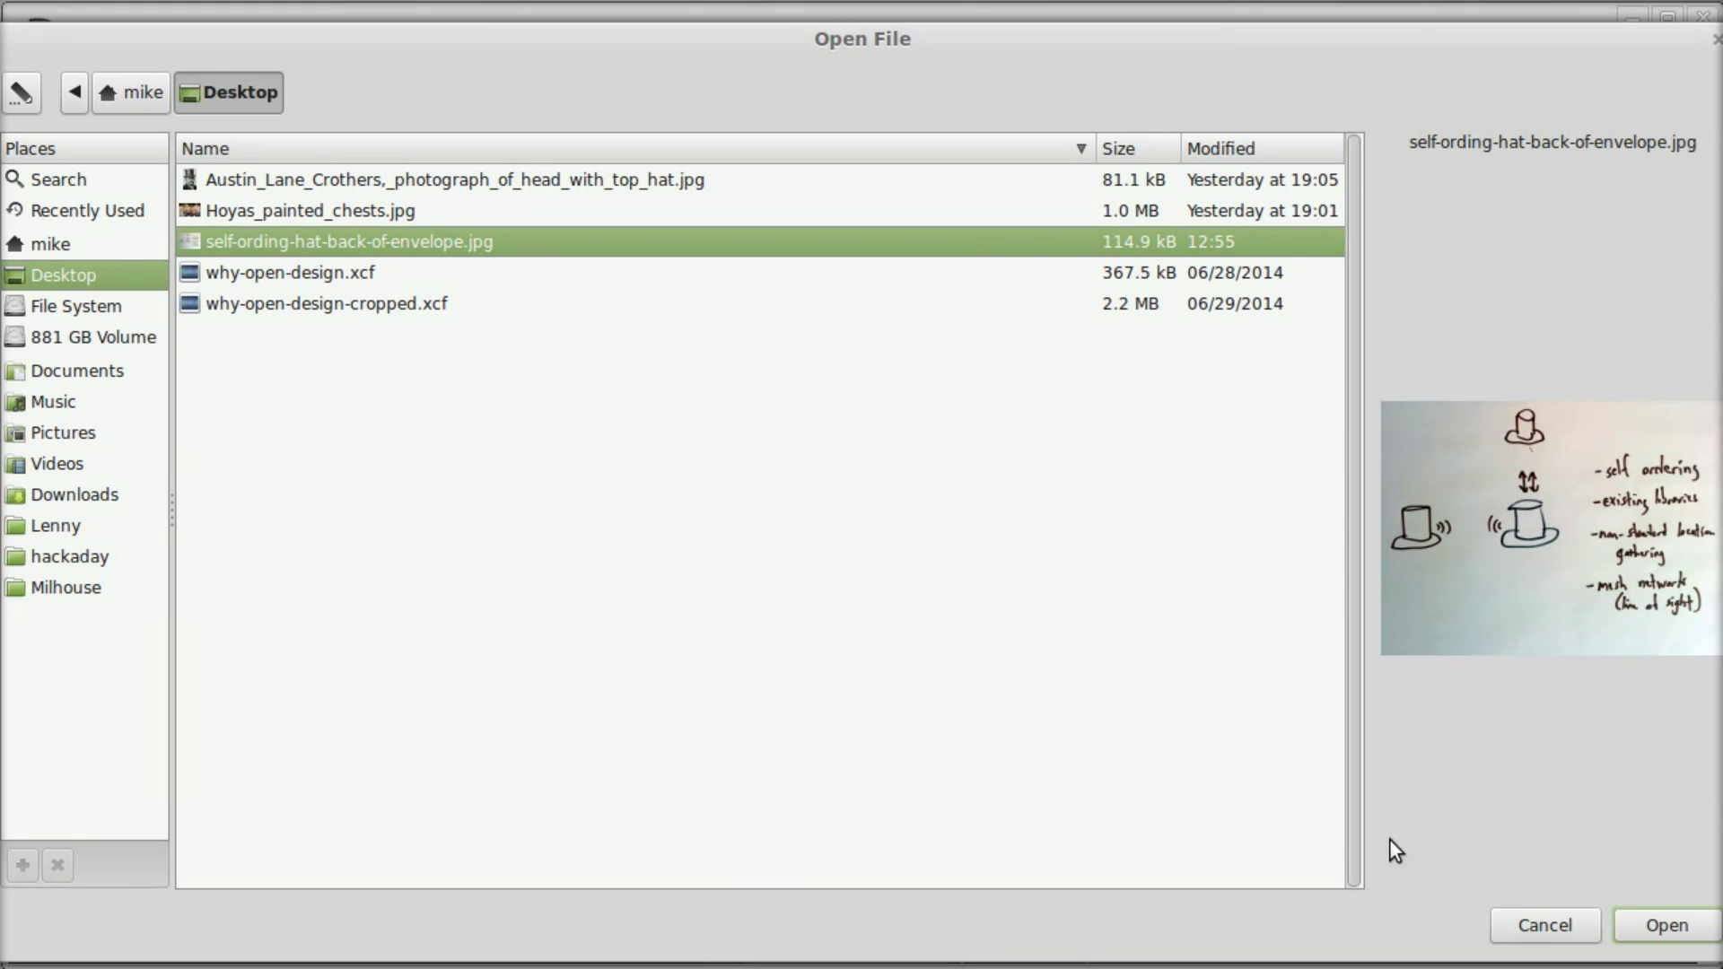
left_click(1647, 922)
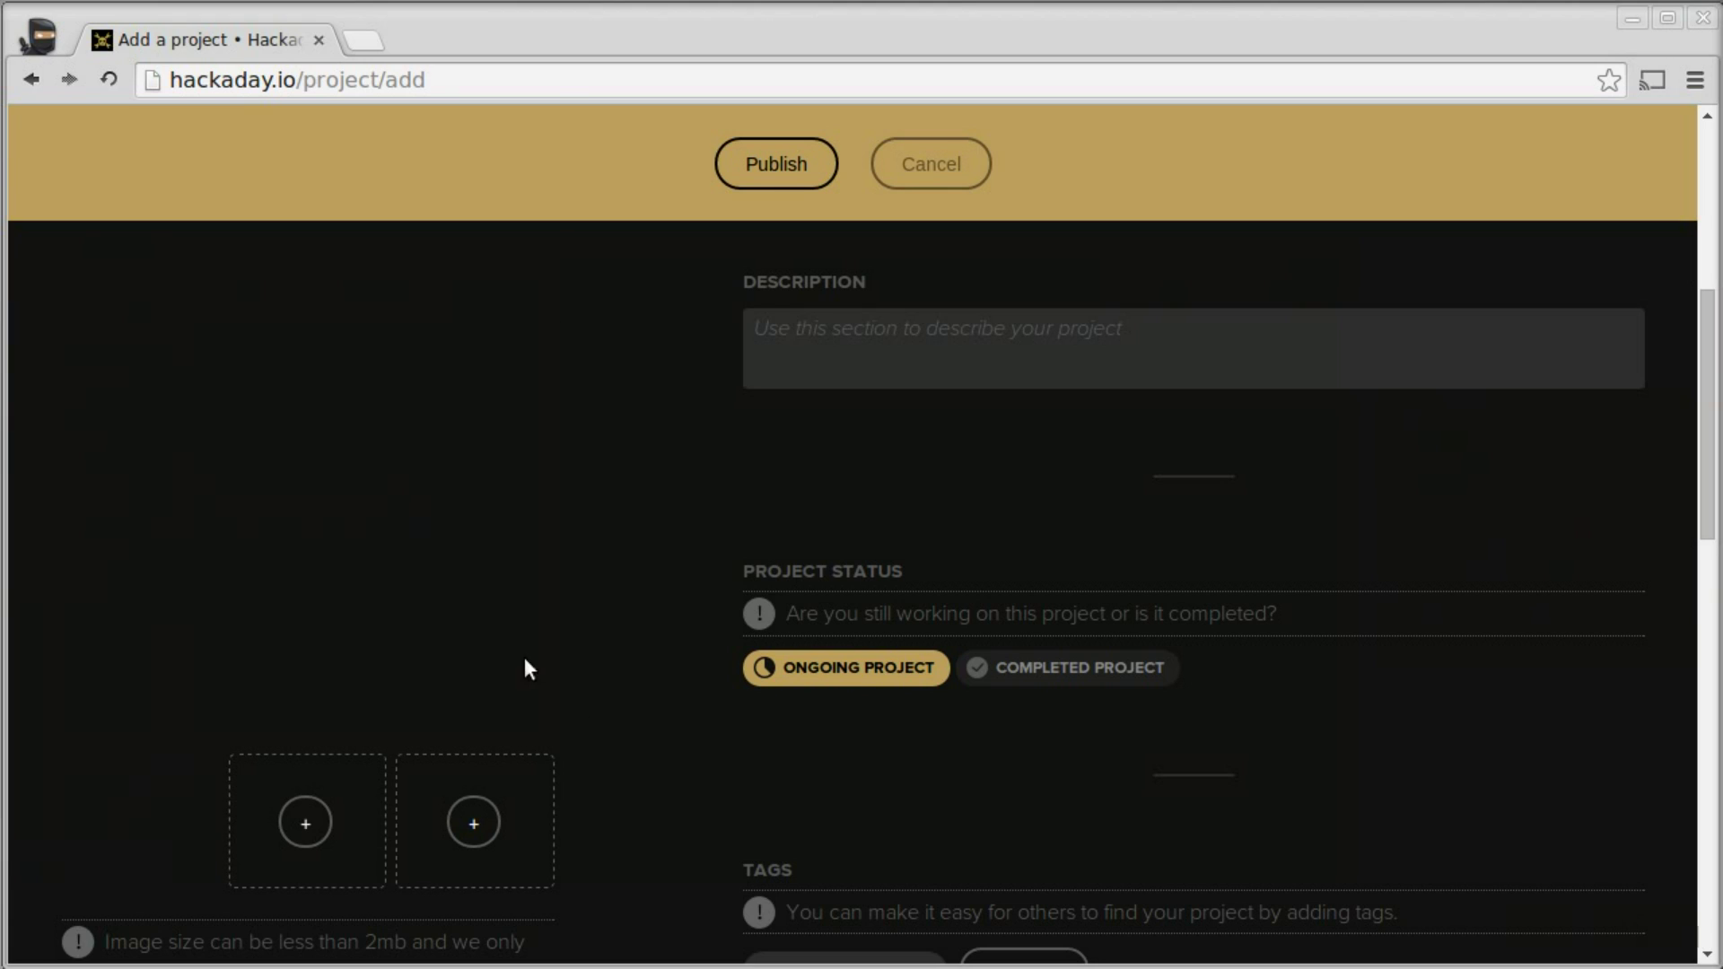
left_click(862, 372)
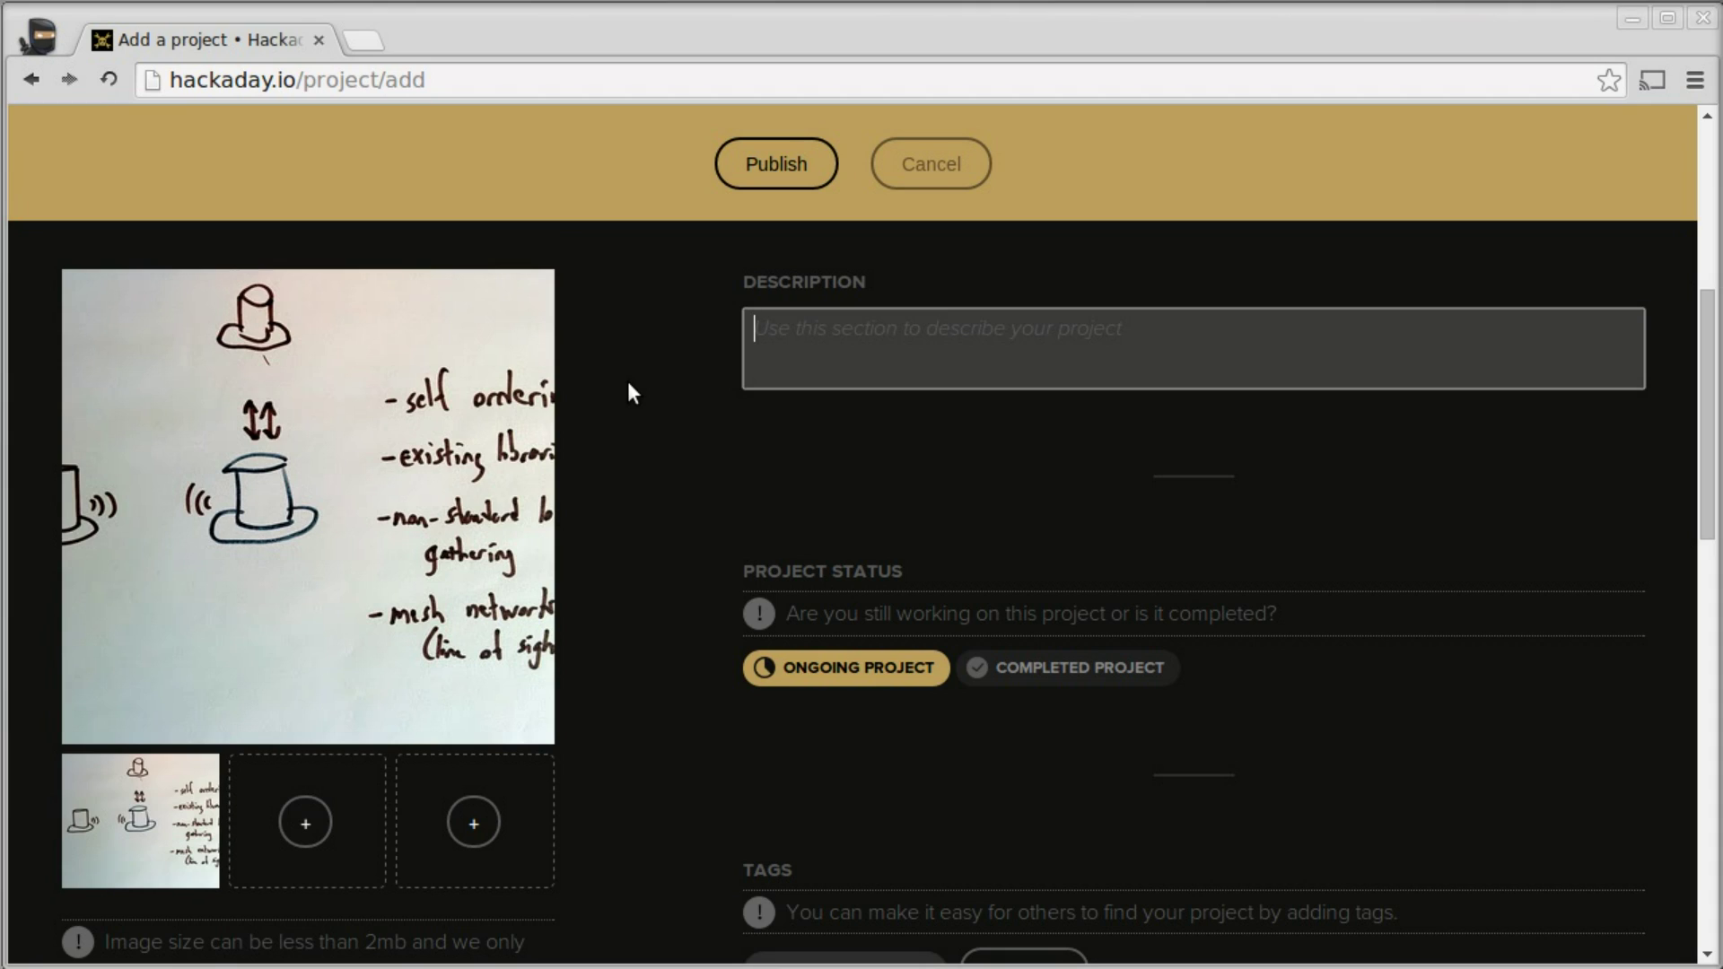
- Write two paragraphs on LED Marquee Hats self-ordering, correcting the typo 'paris' to 'pairs'
type("This is a set of LED Marq")
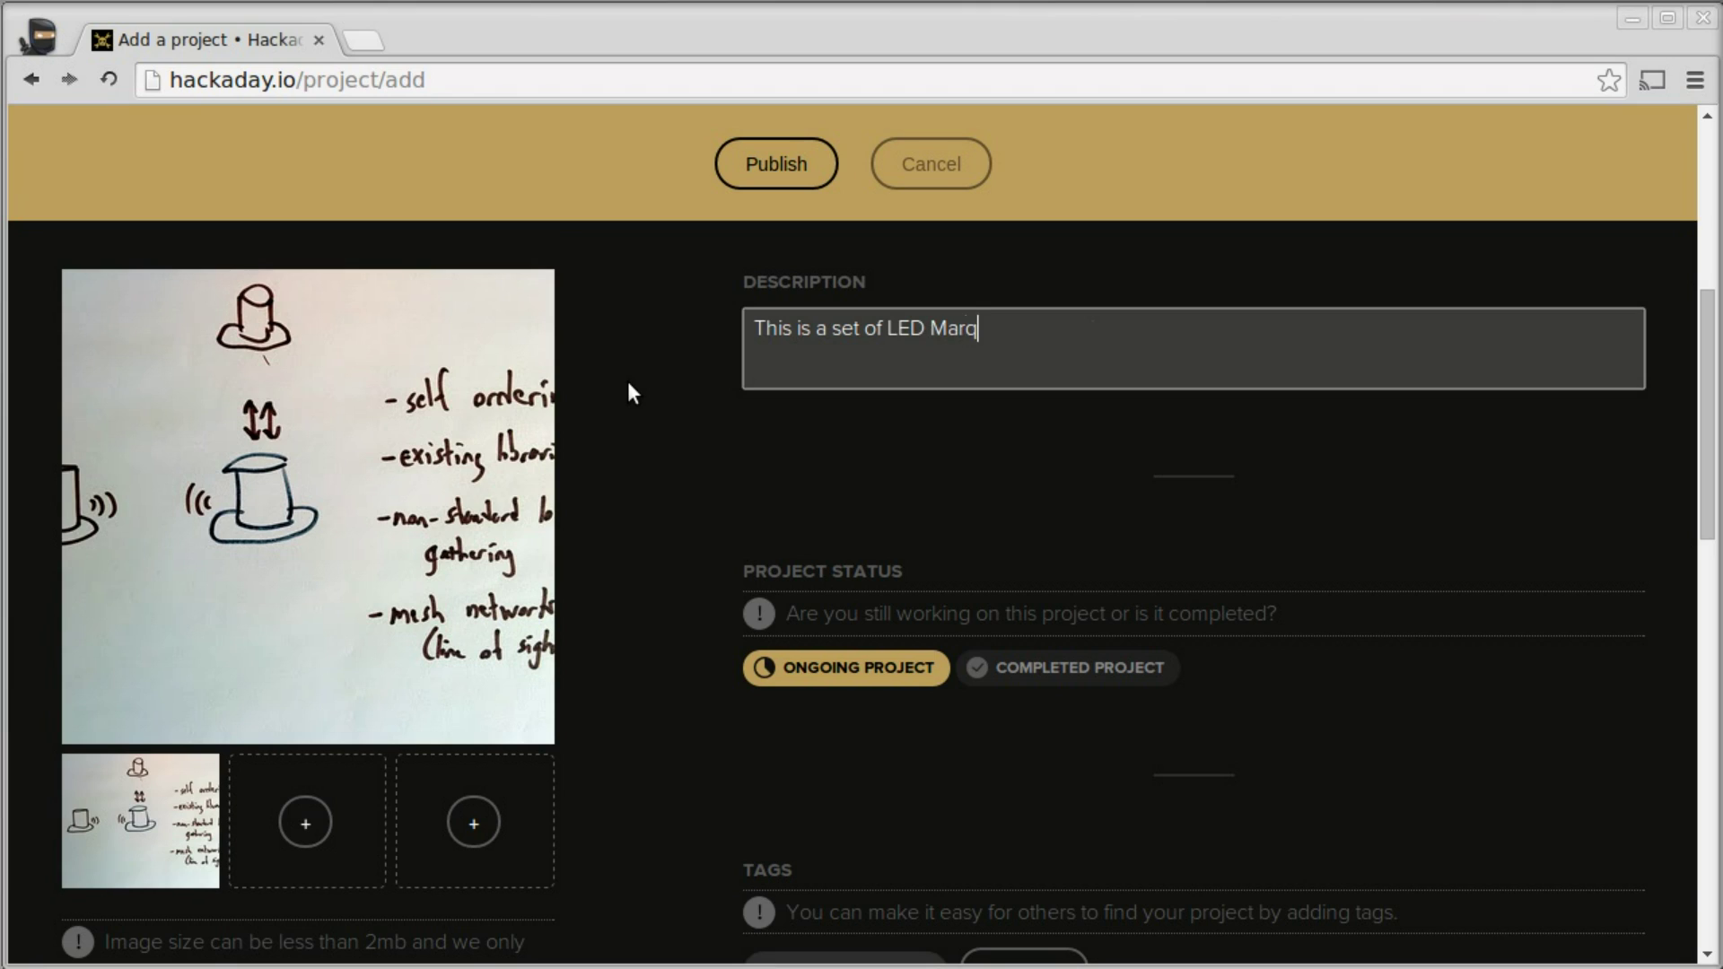
type("uee Hats which")
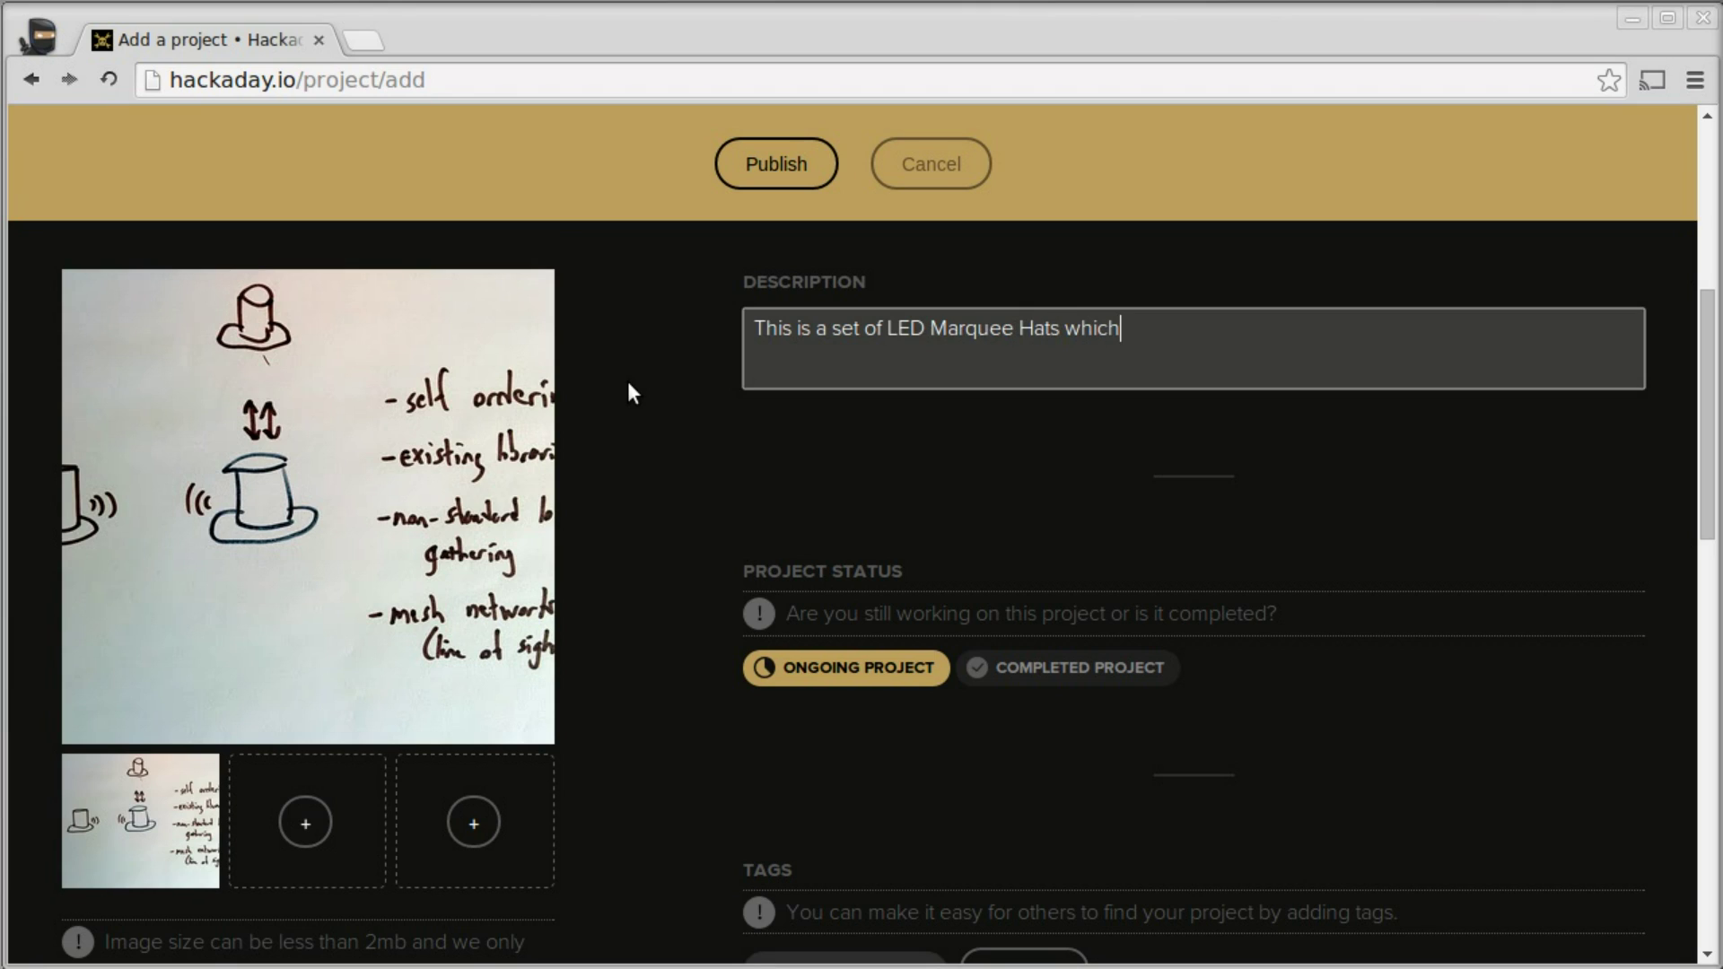
type(" are able to autom")
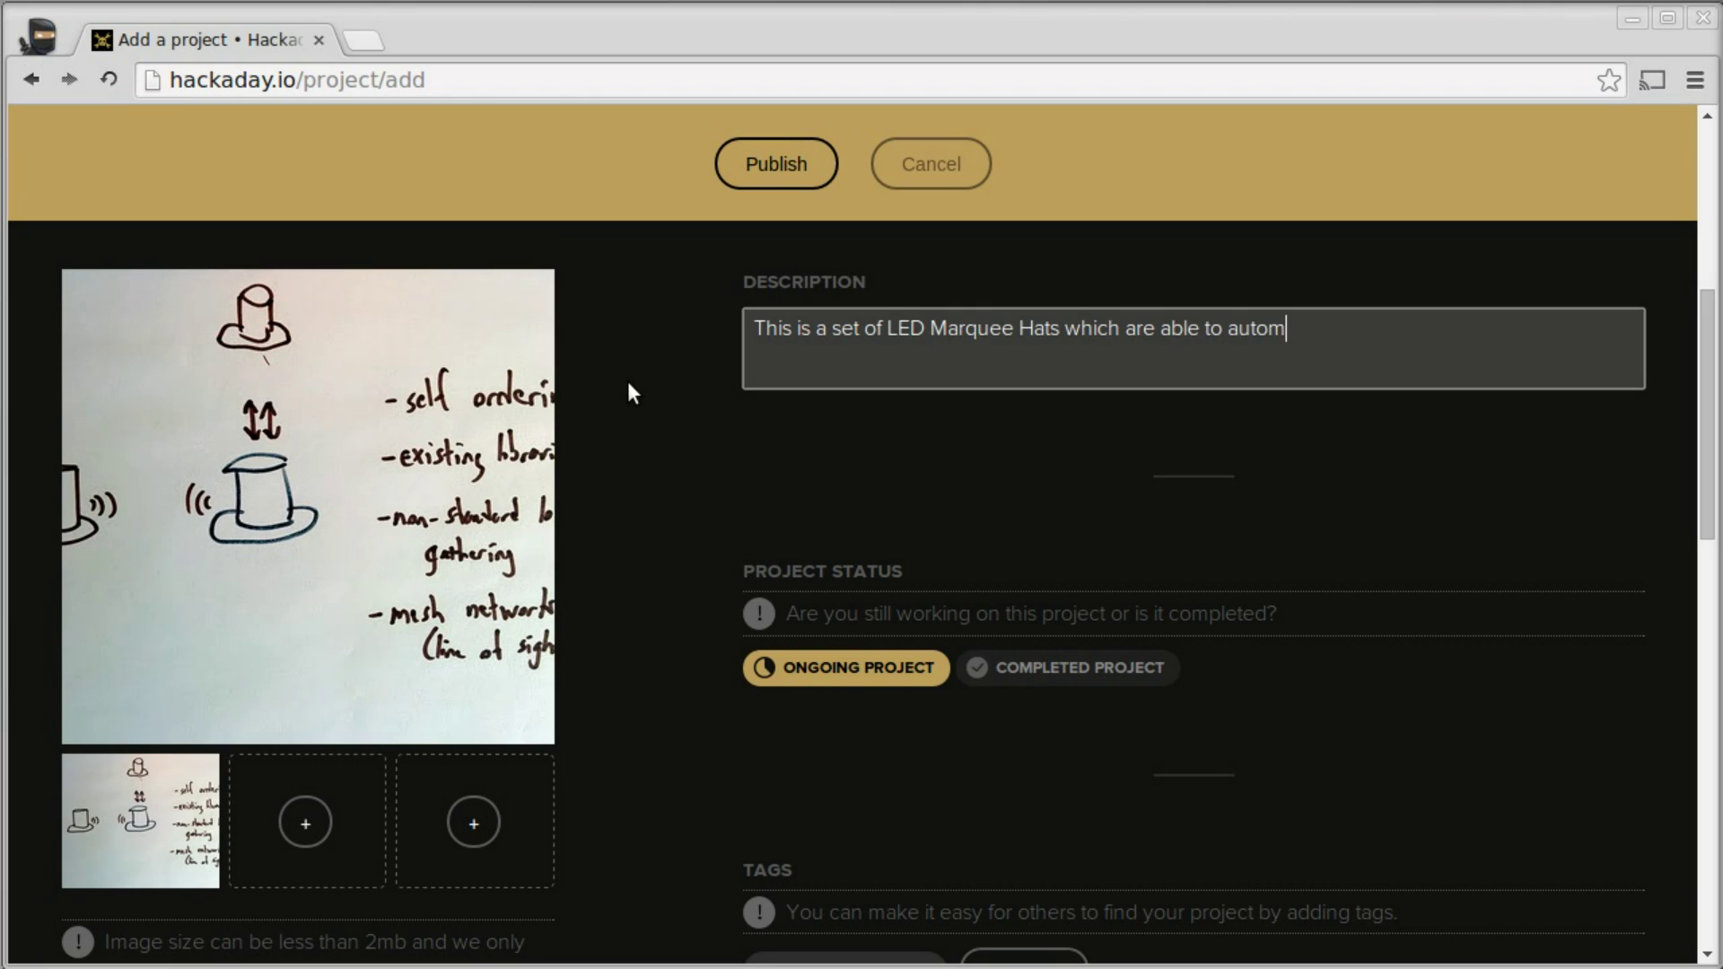
type("atically determine ")
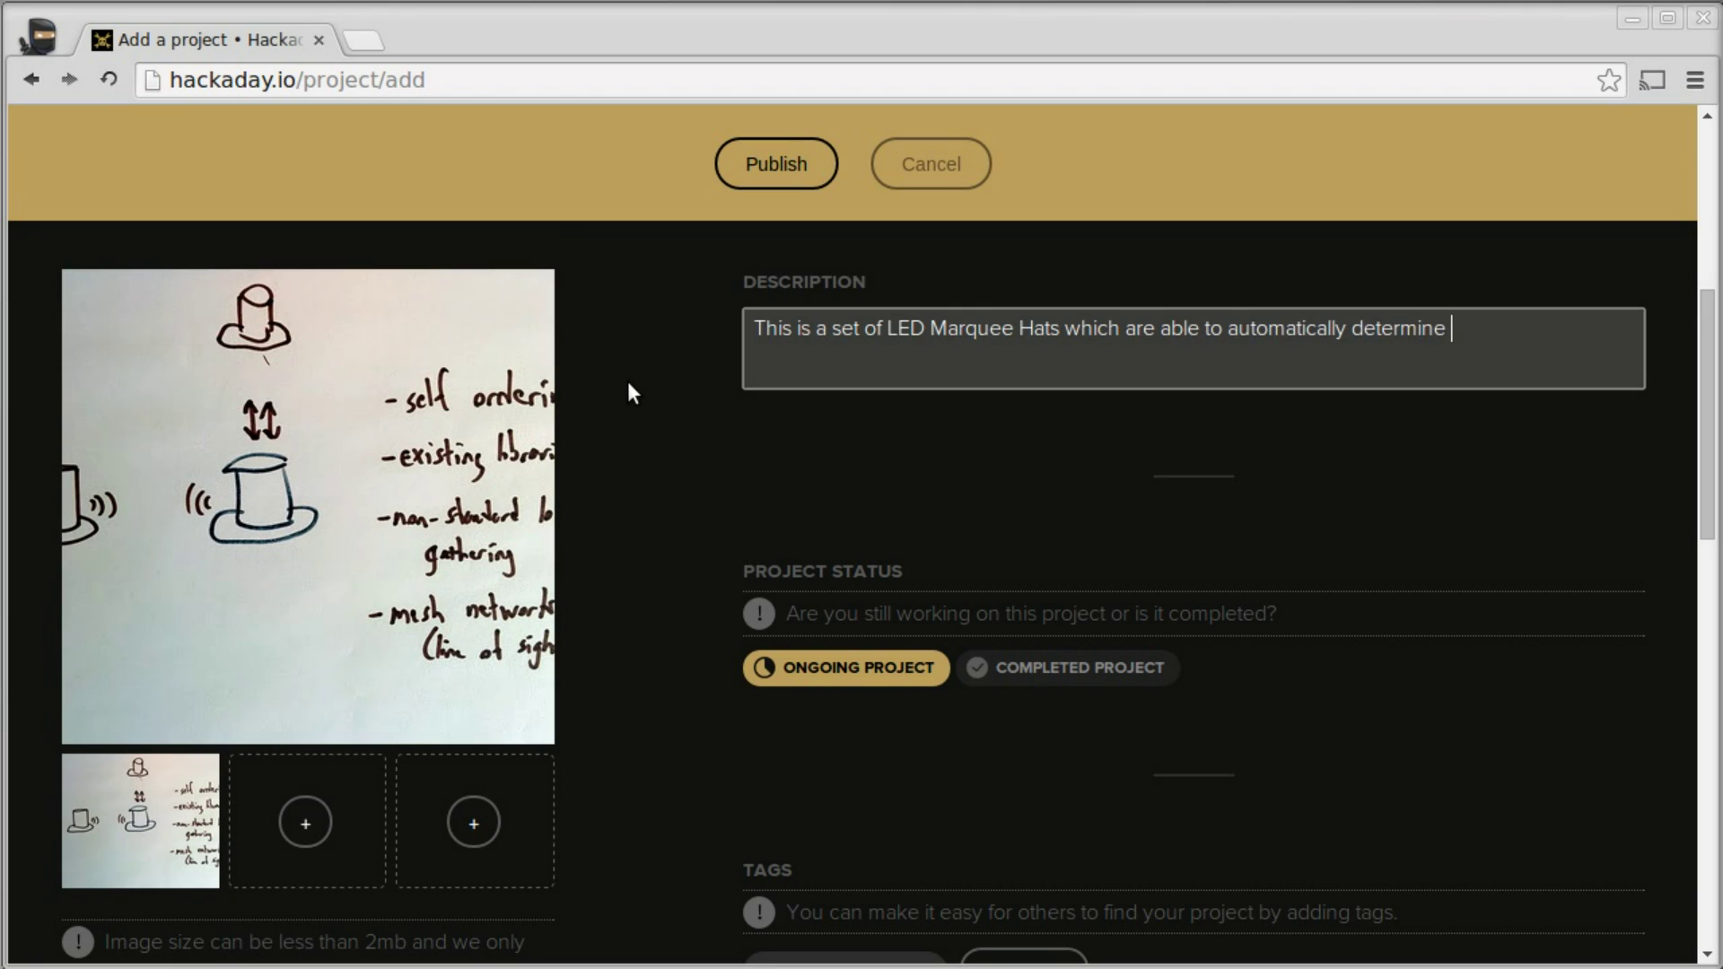
type("their order. They do so by pinging ")
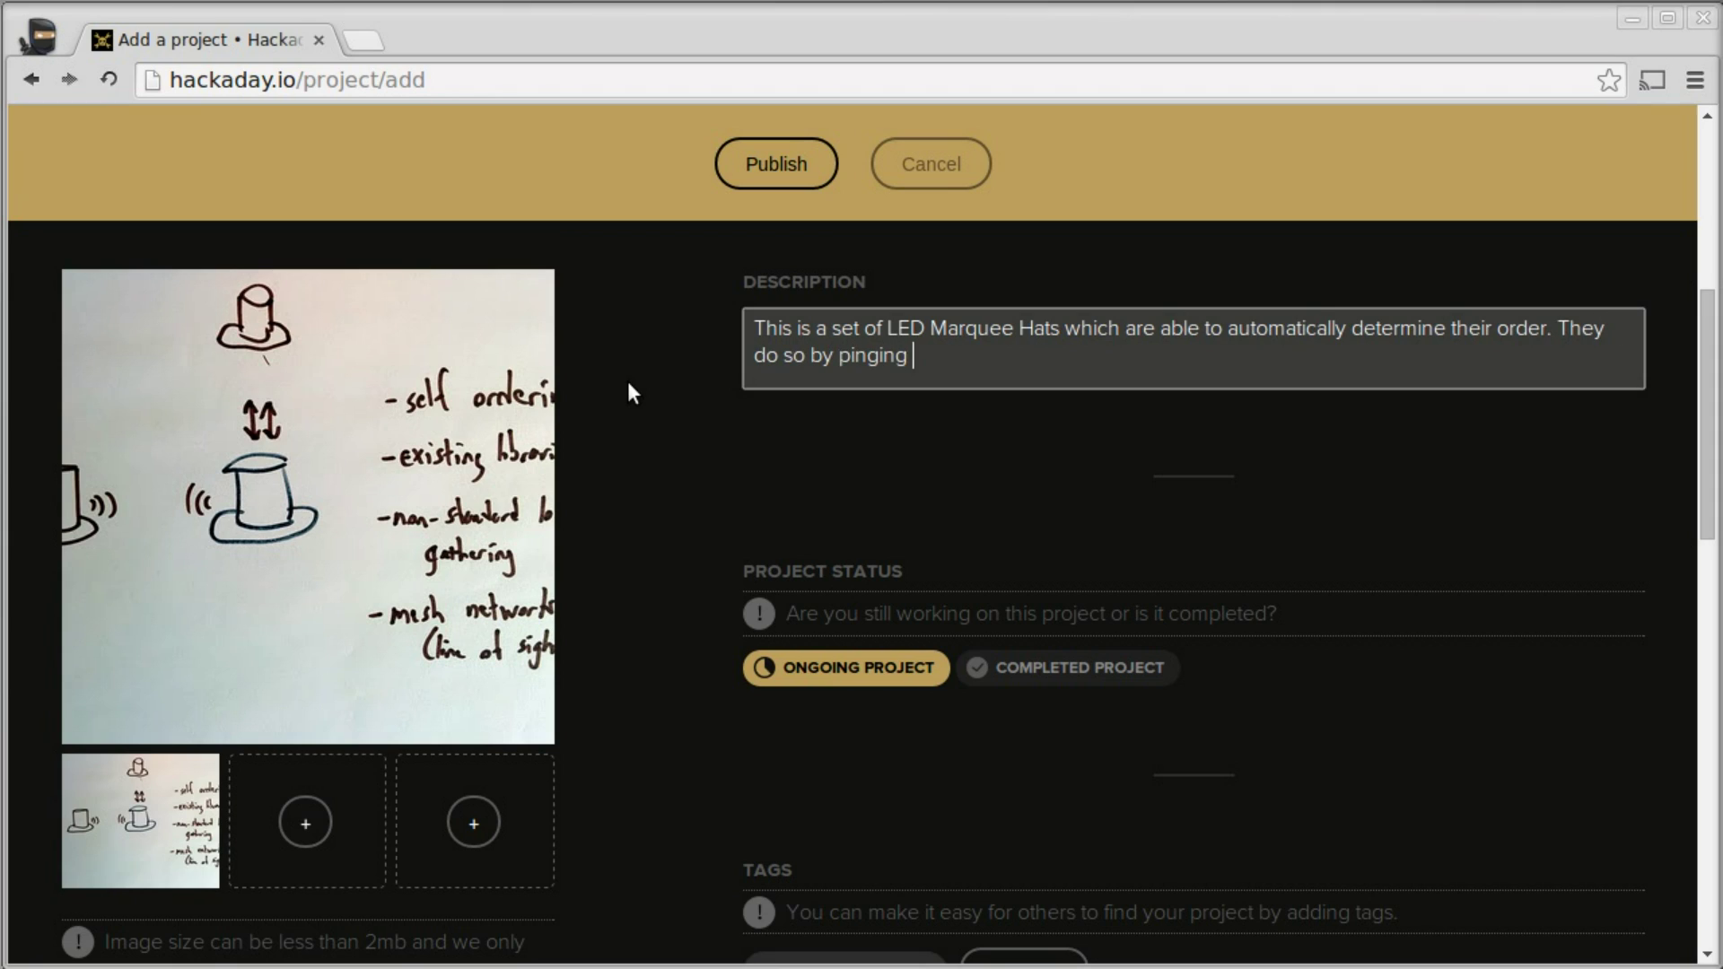
type("their surrounding")
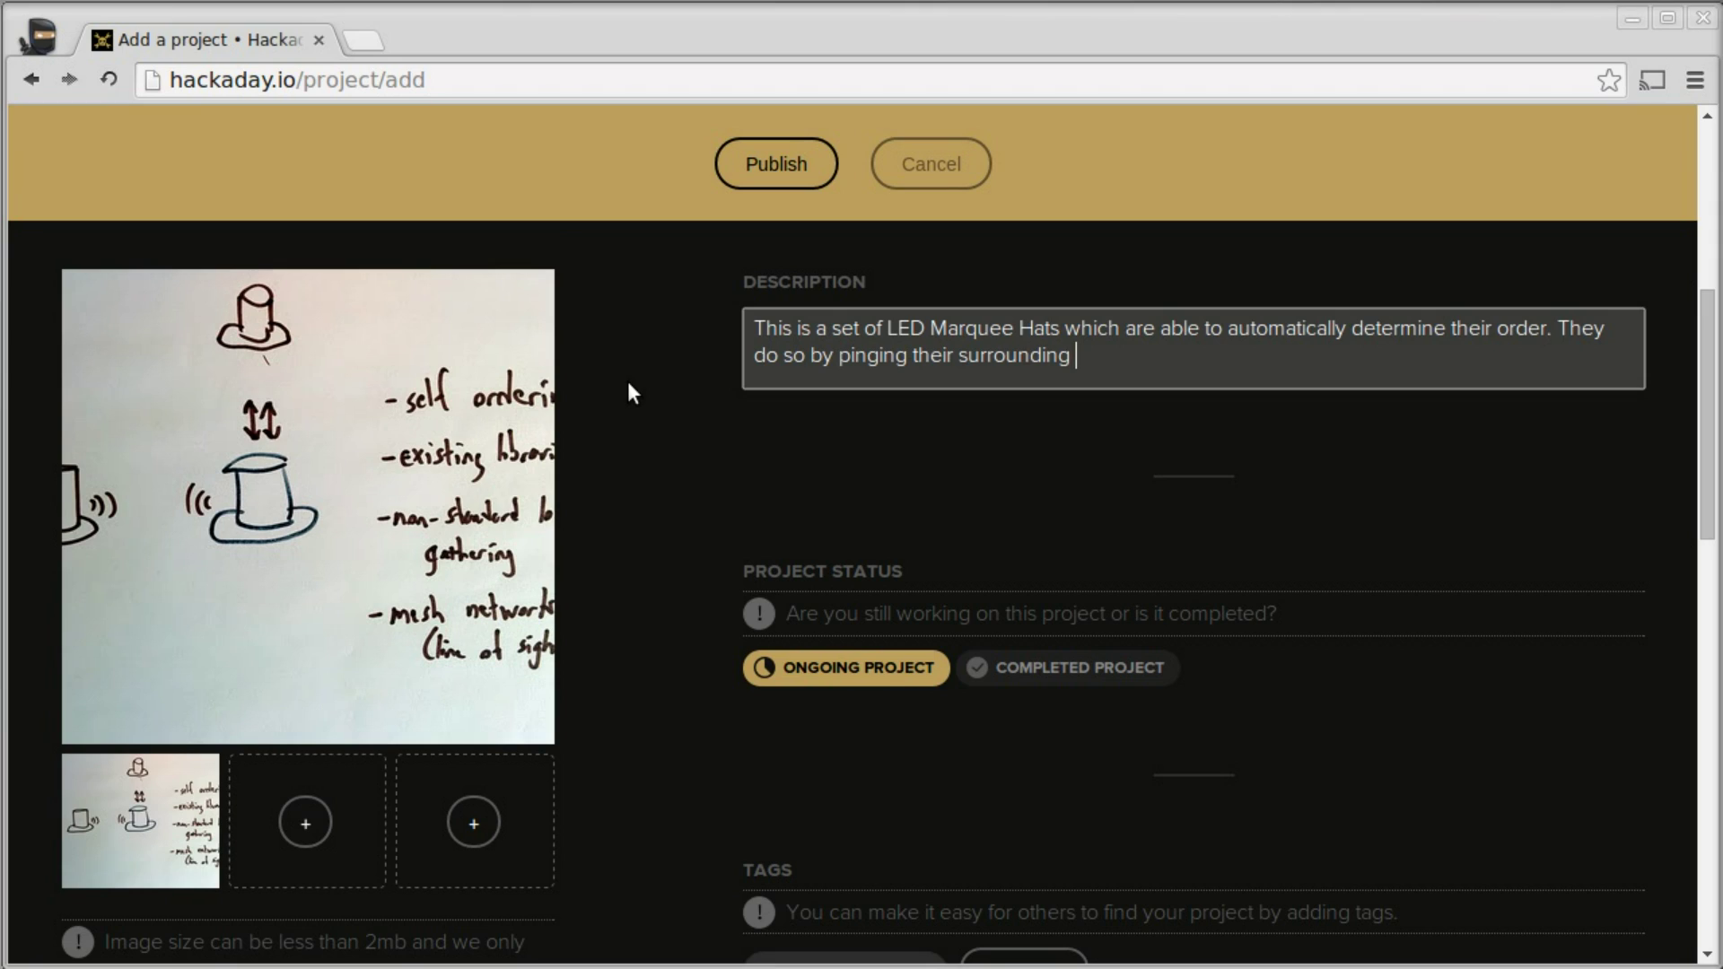
type("s with Infrared LE")
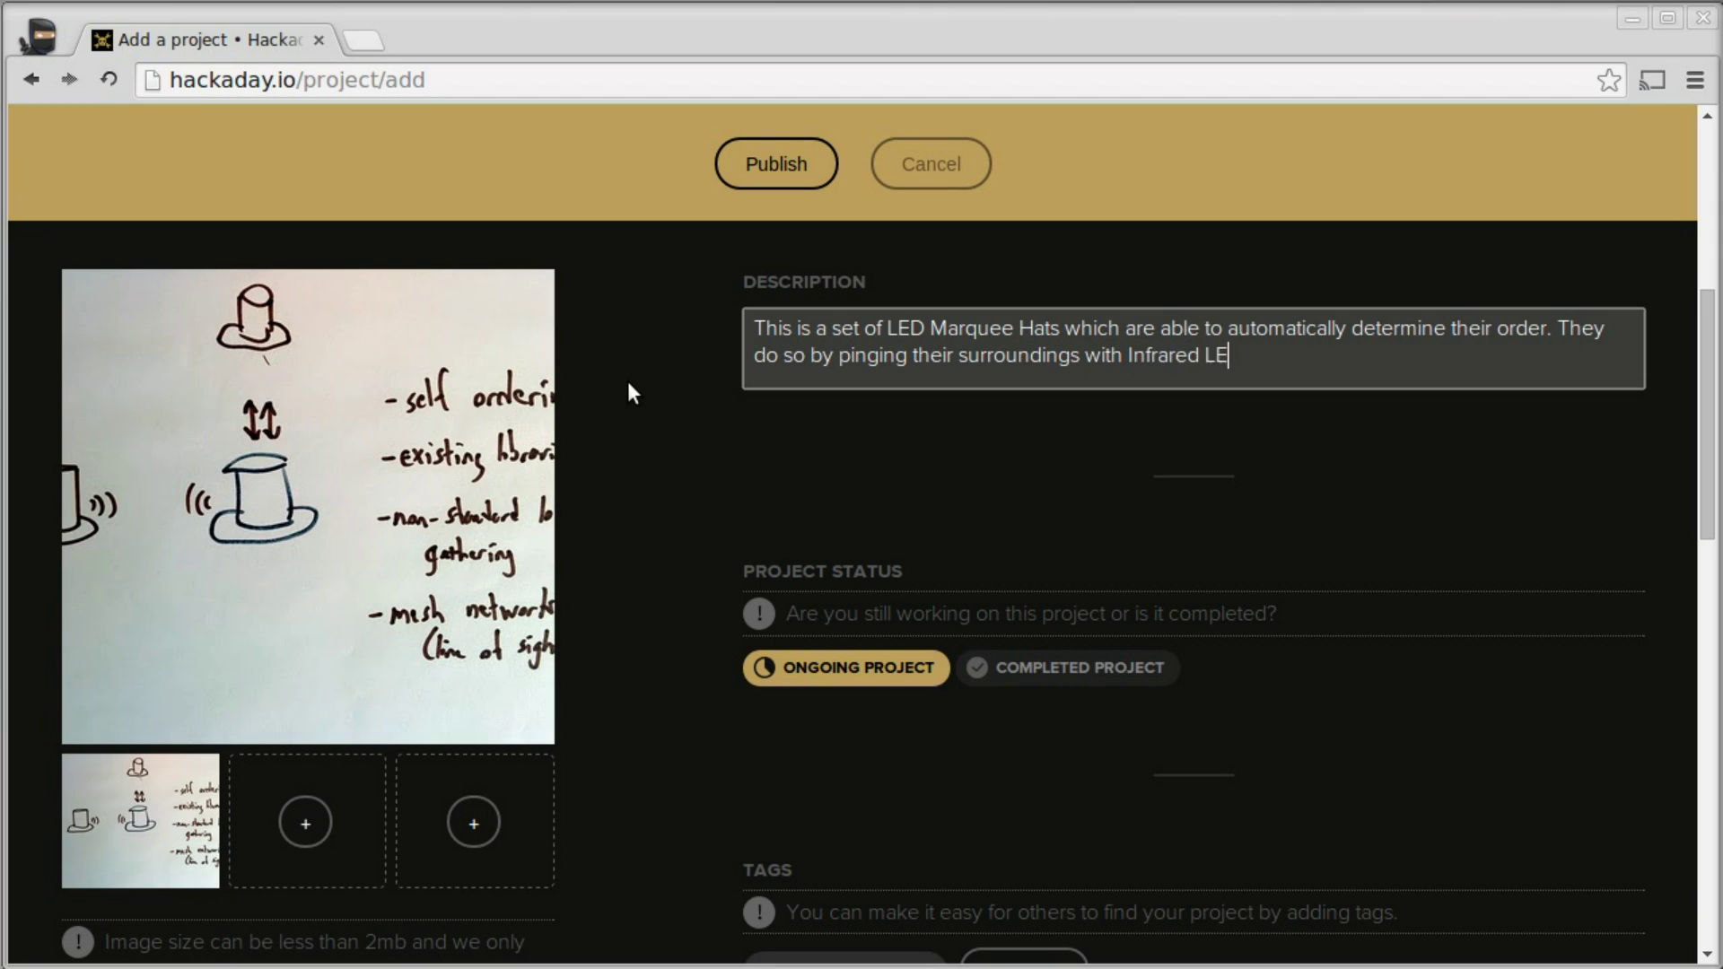
type("D and IR receiver paris.")
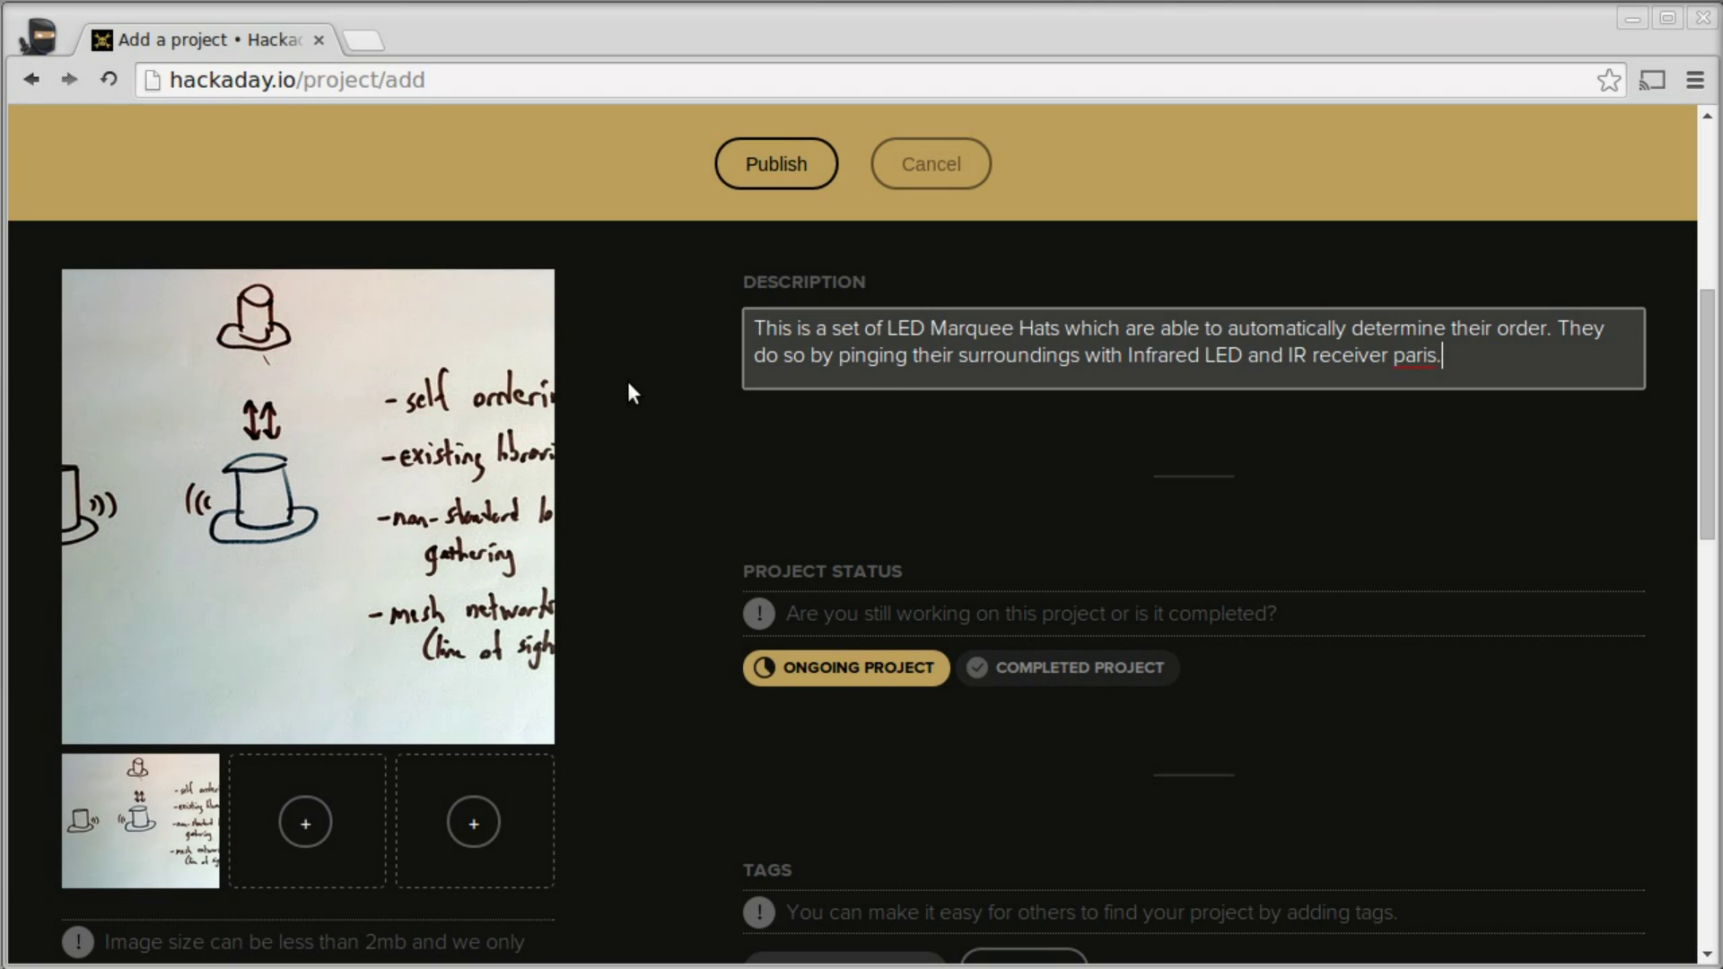
key("Return")
key("Return")
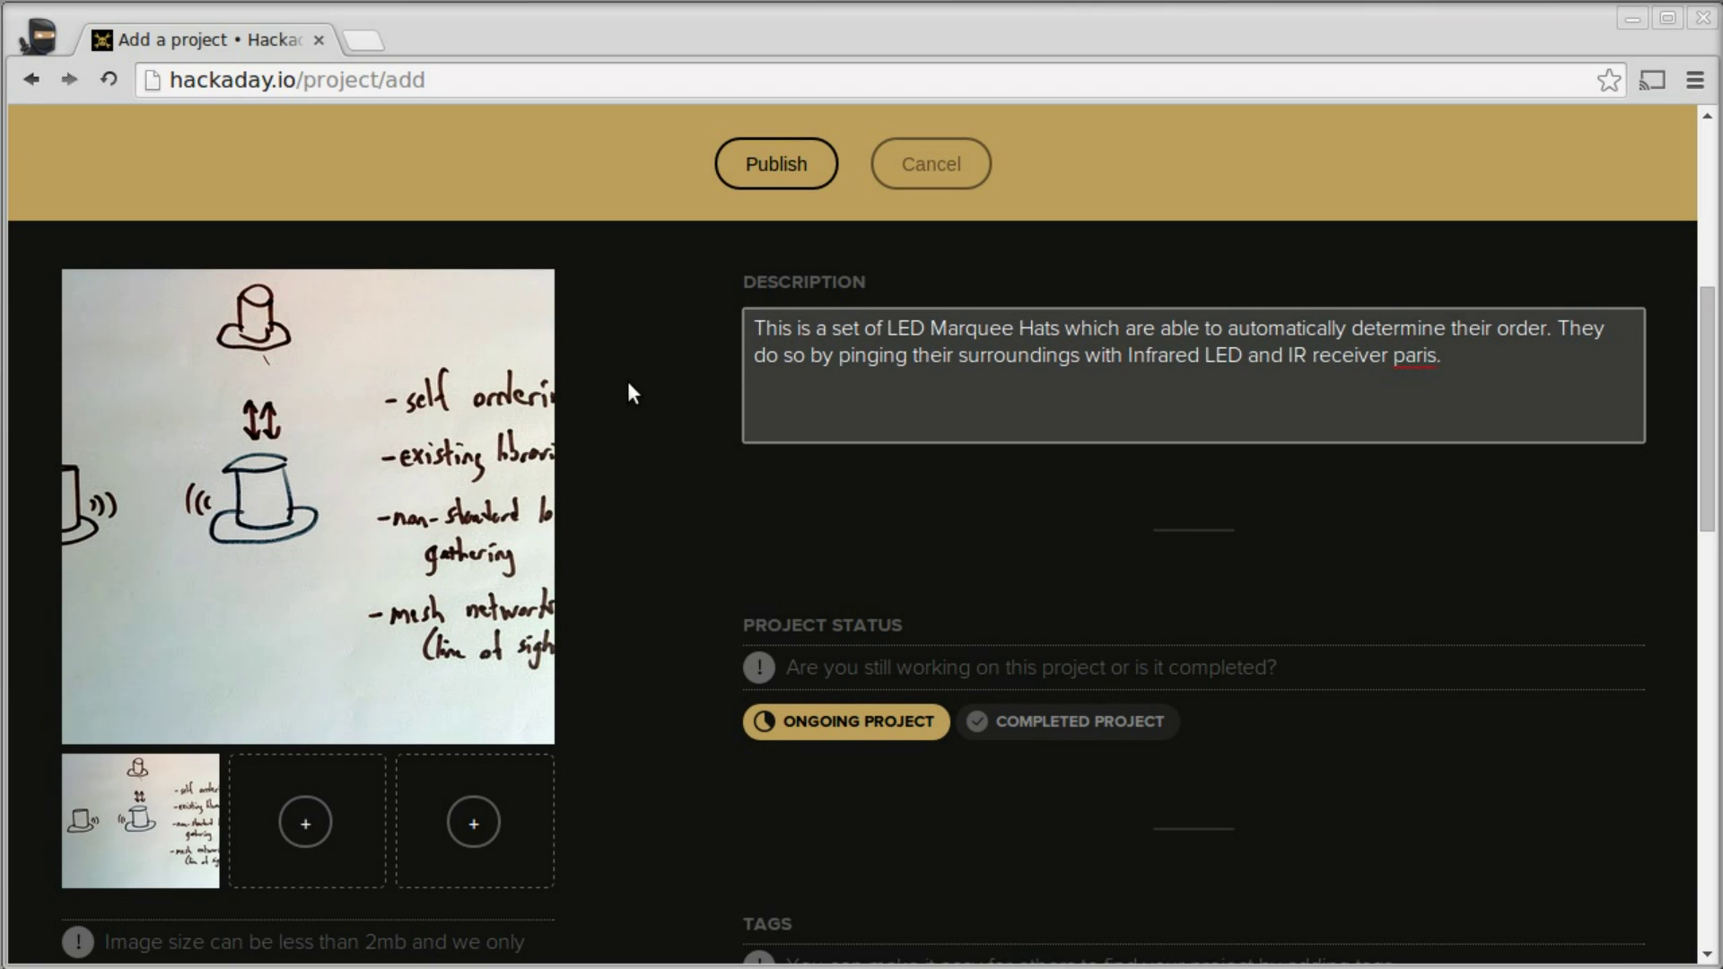
type("This network allows for ")
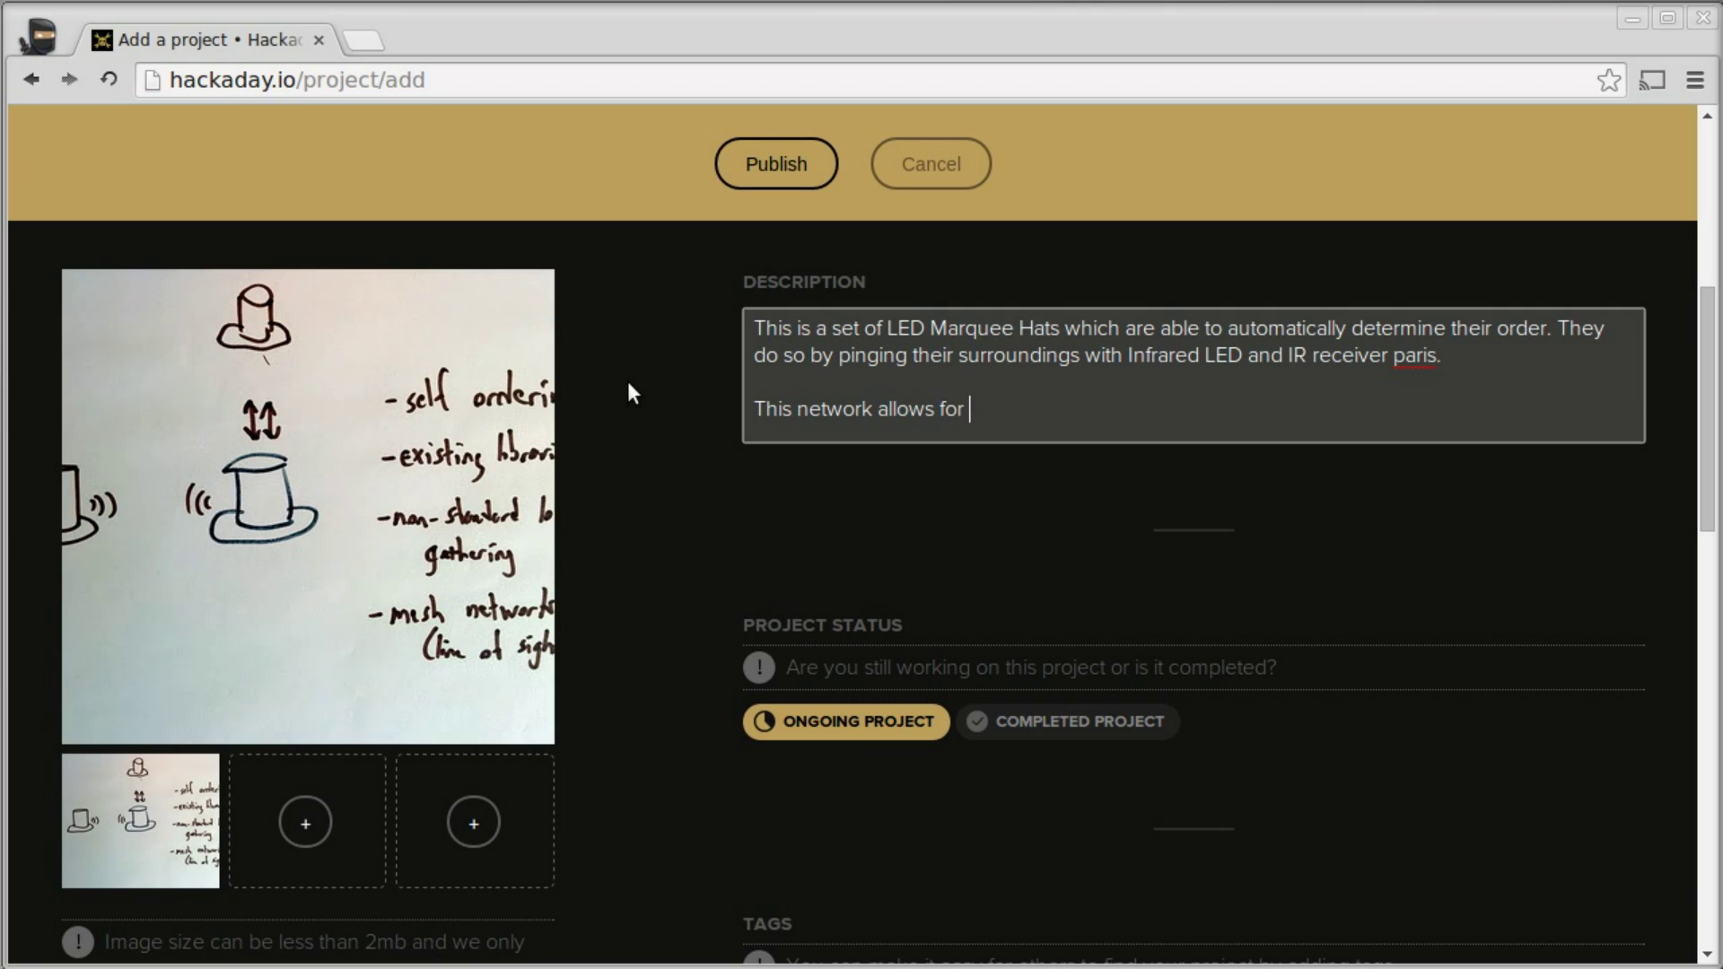
type("collection of data")
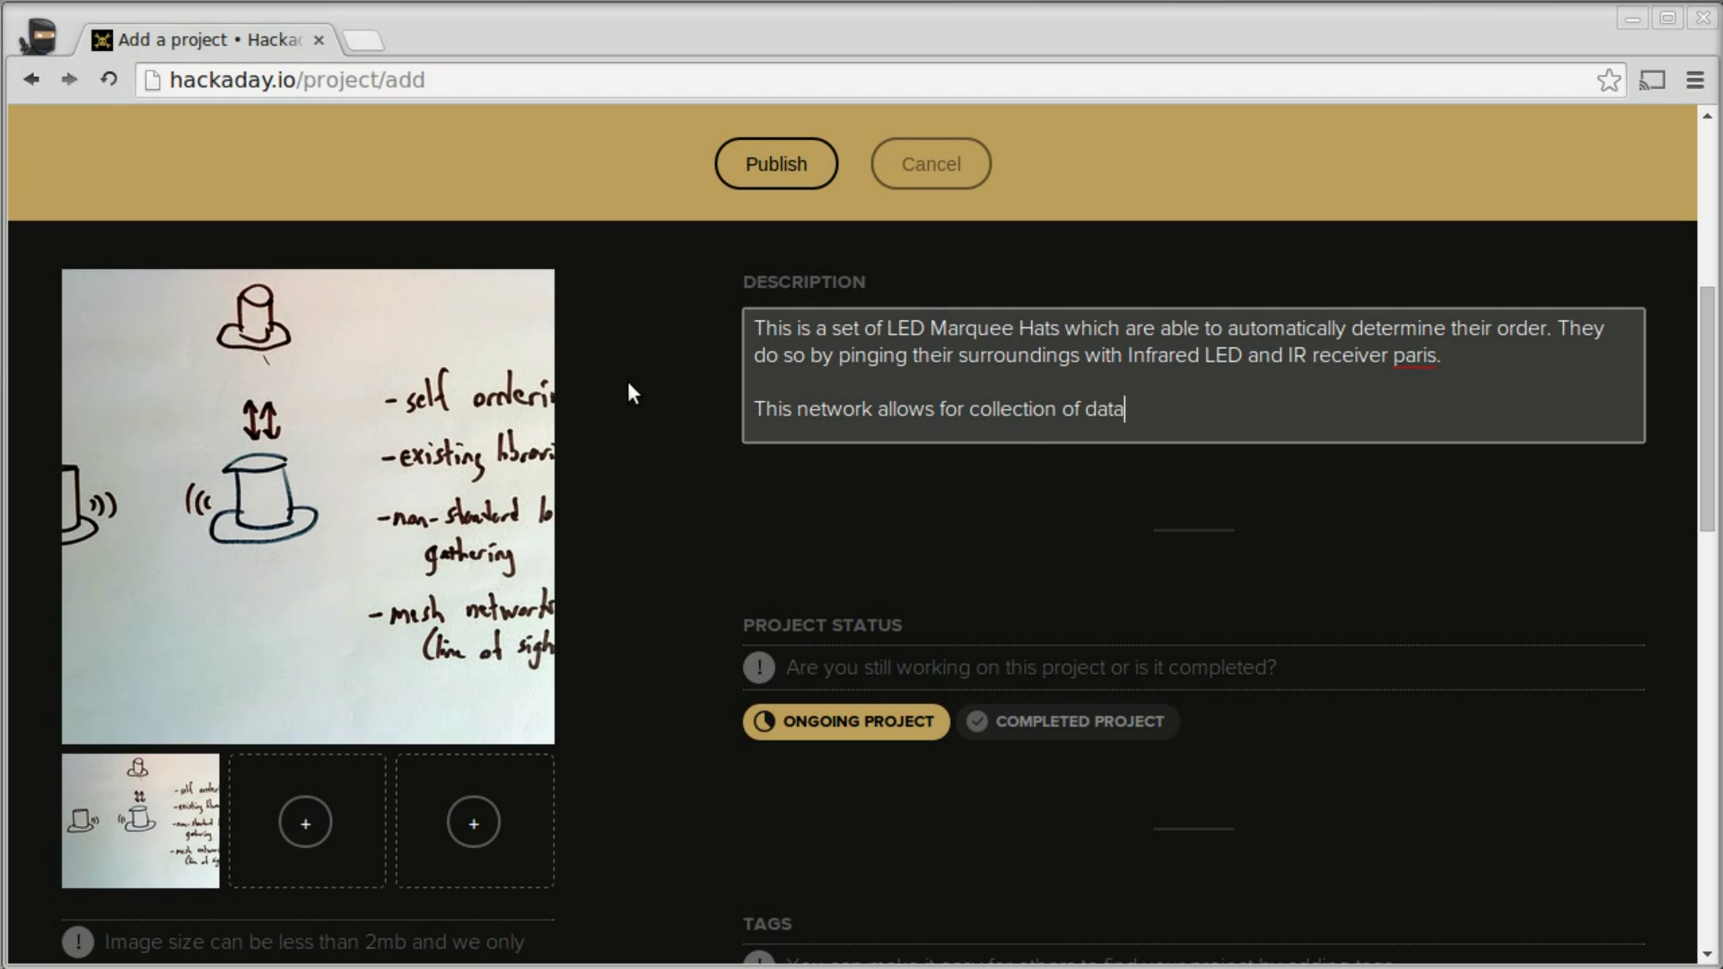
type(" and assignment of")
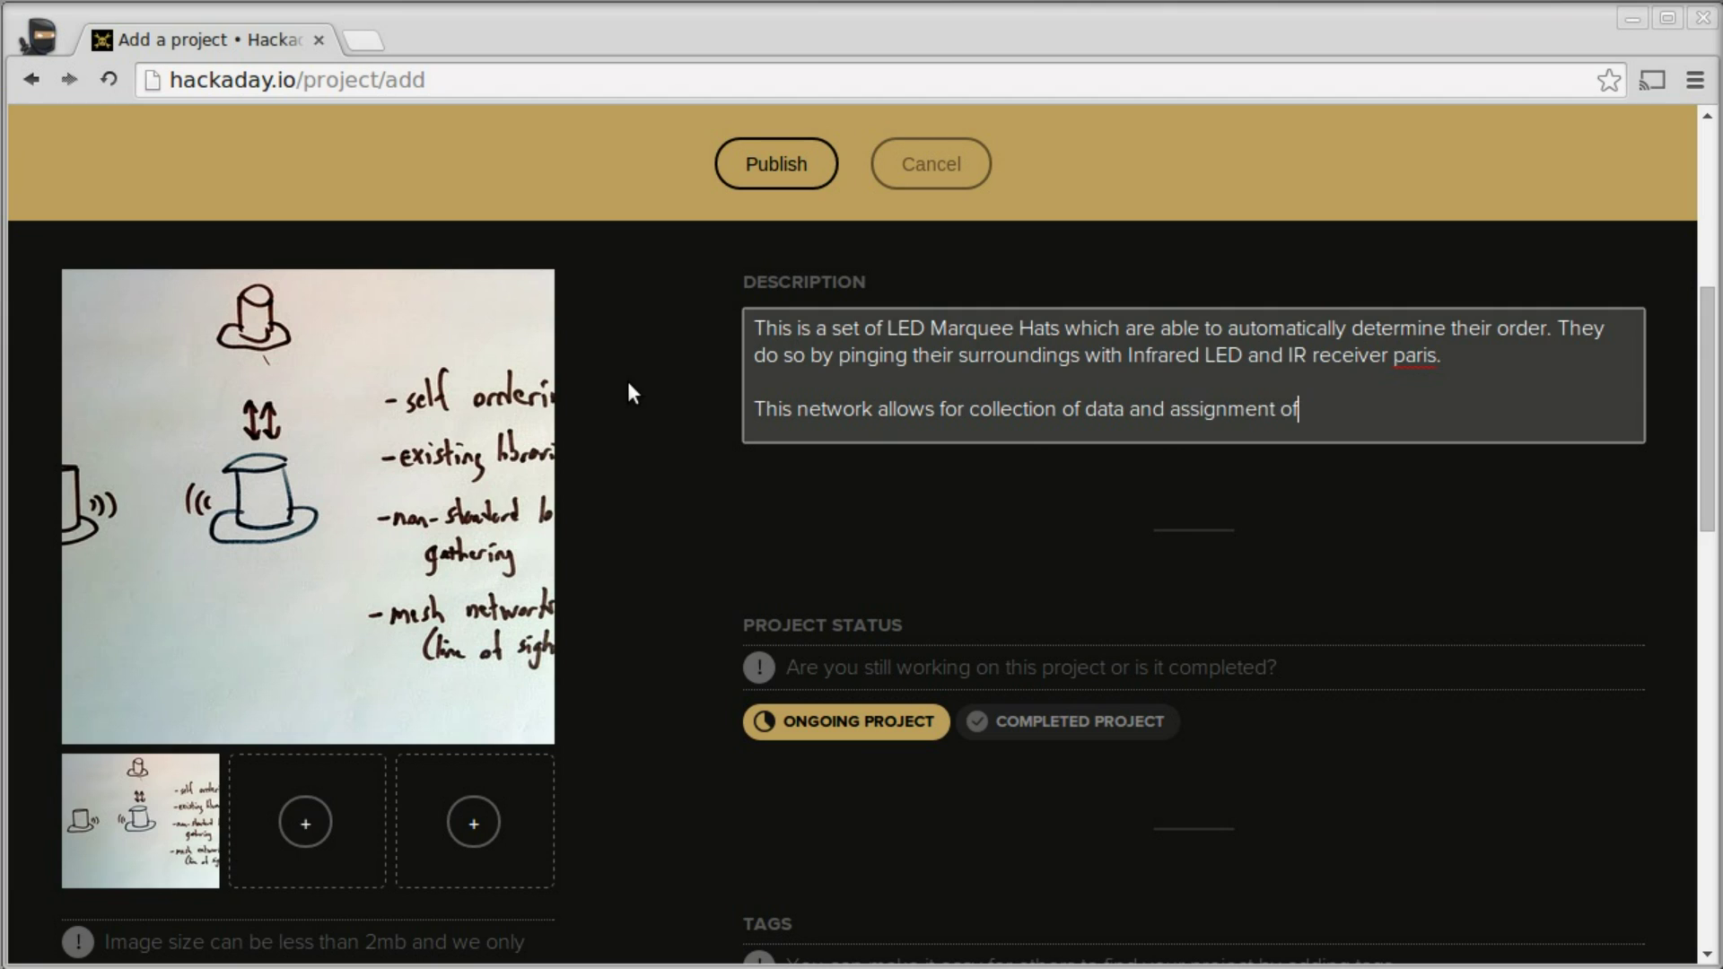
type(" tasks based on relative loca")
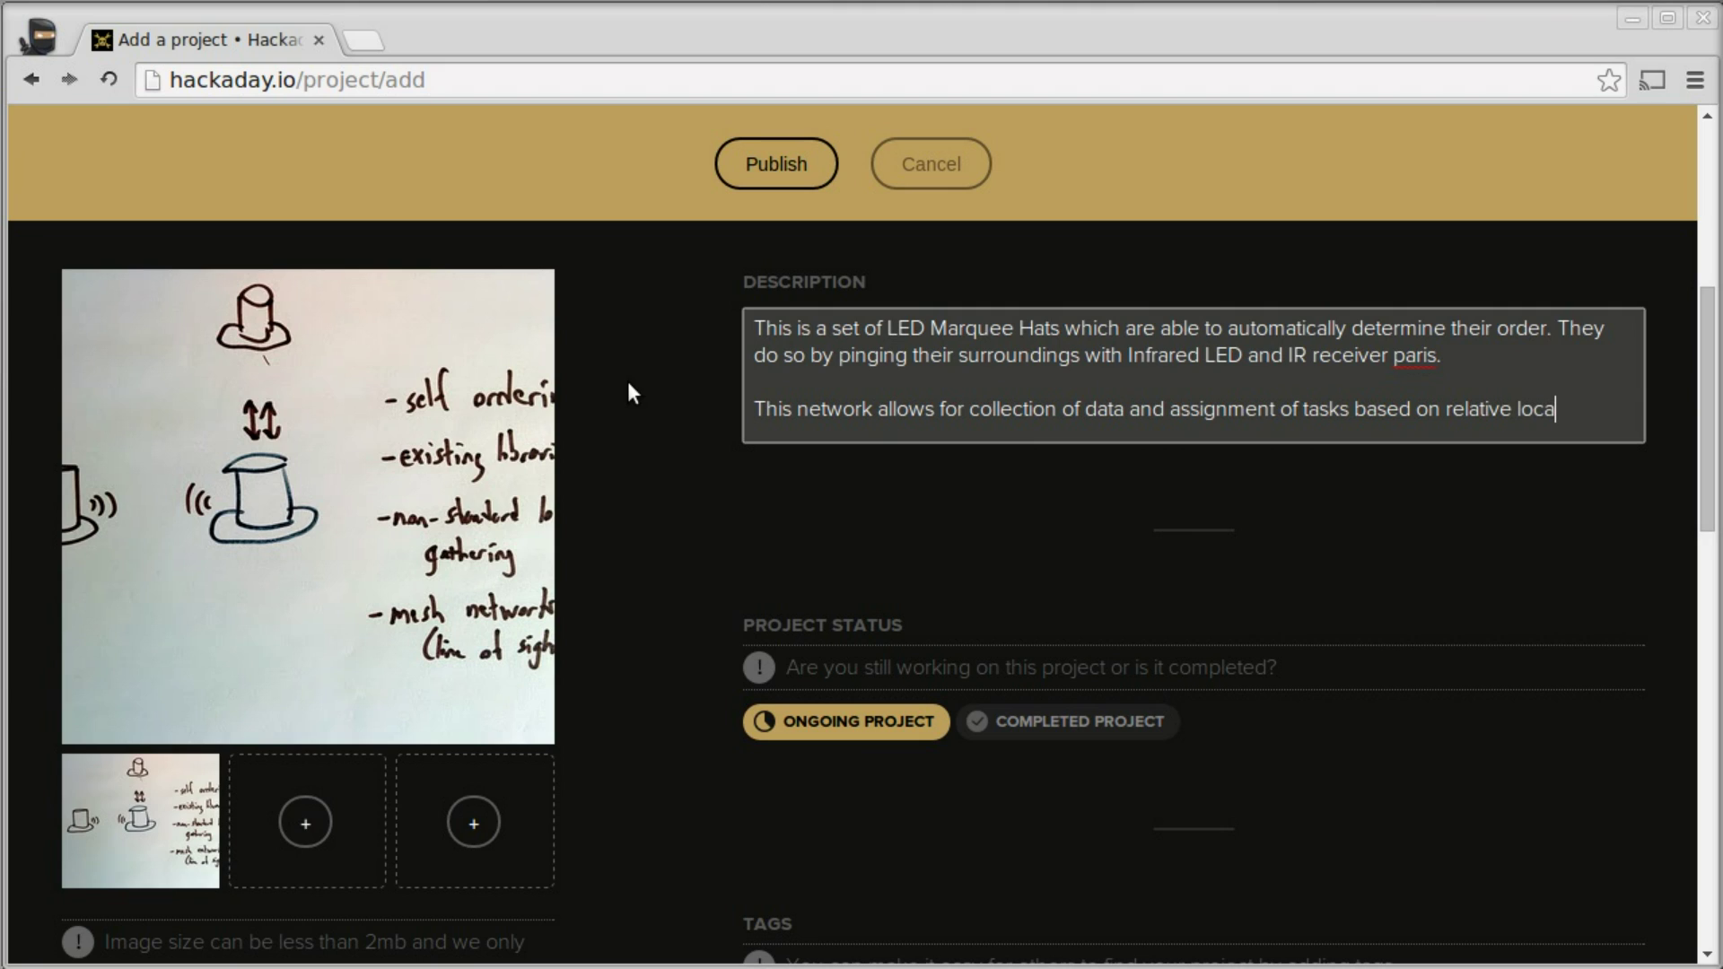
type("tion.")
right_click(1421, 355)
left_click(1465, 369)
left_click(1603, 411)
- Add the TheHackadayPrize tag to the project
scroll(1521, 493, "down", 2)
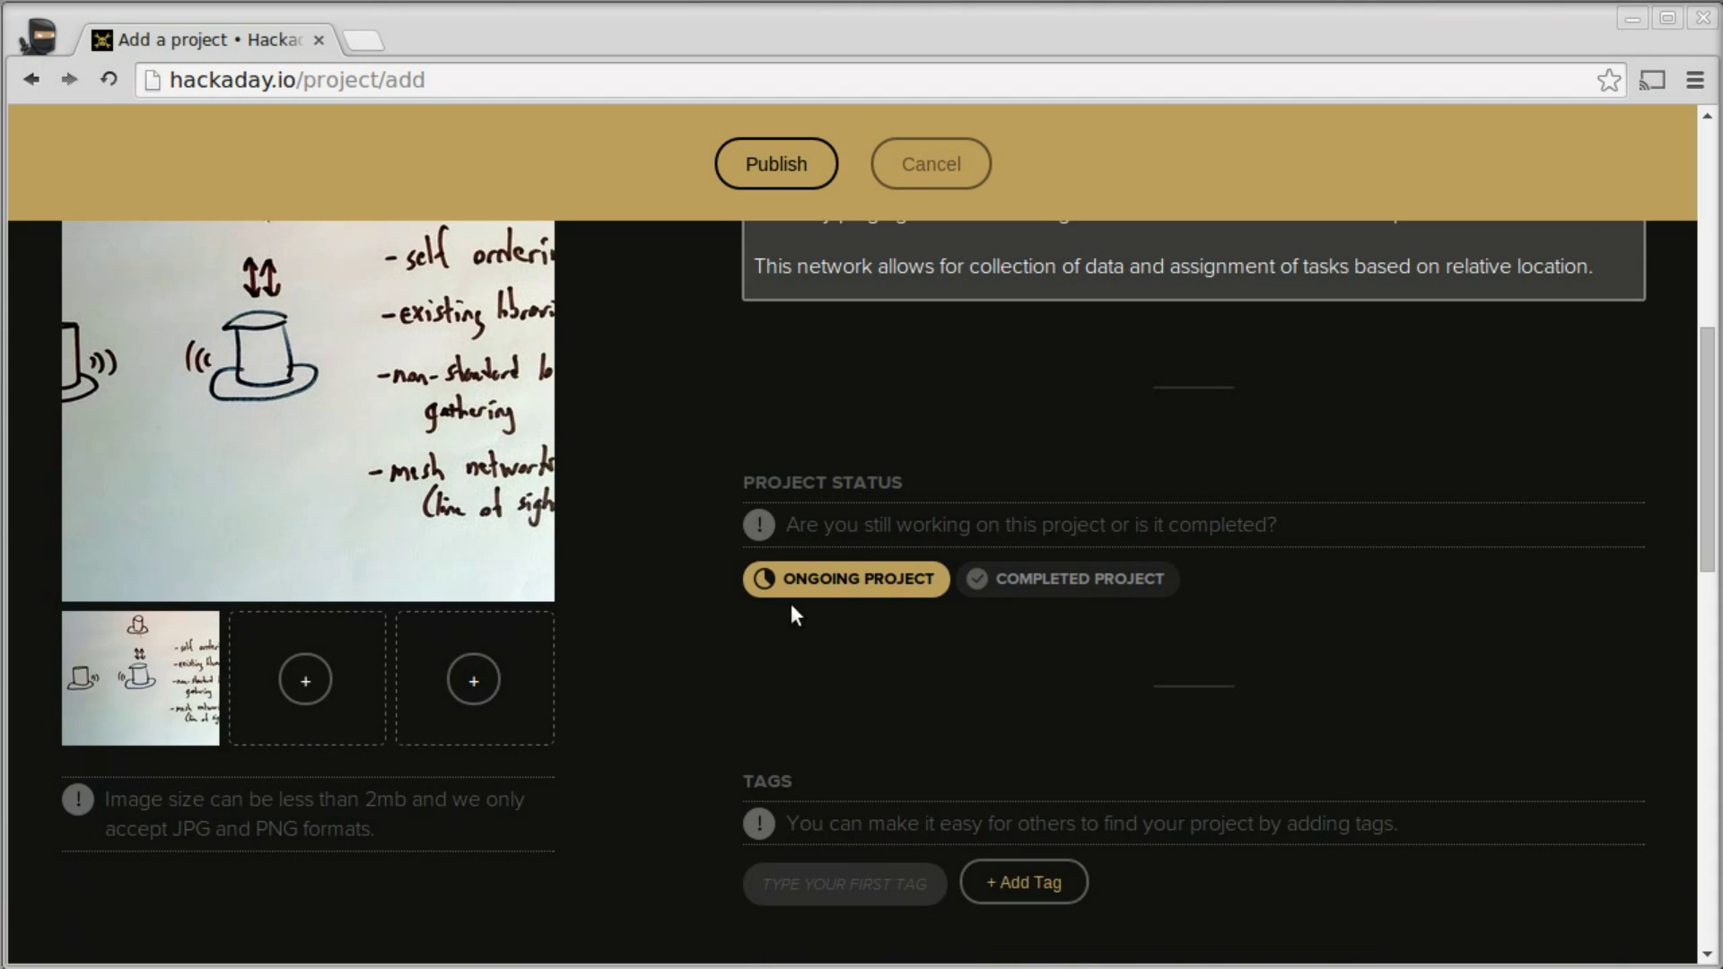
scroll(840, 632, "down", 4)
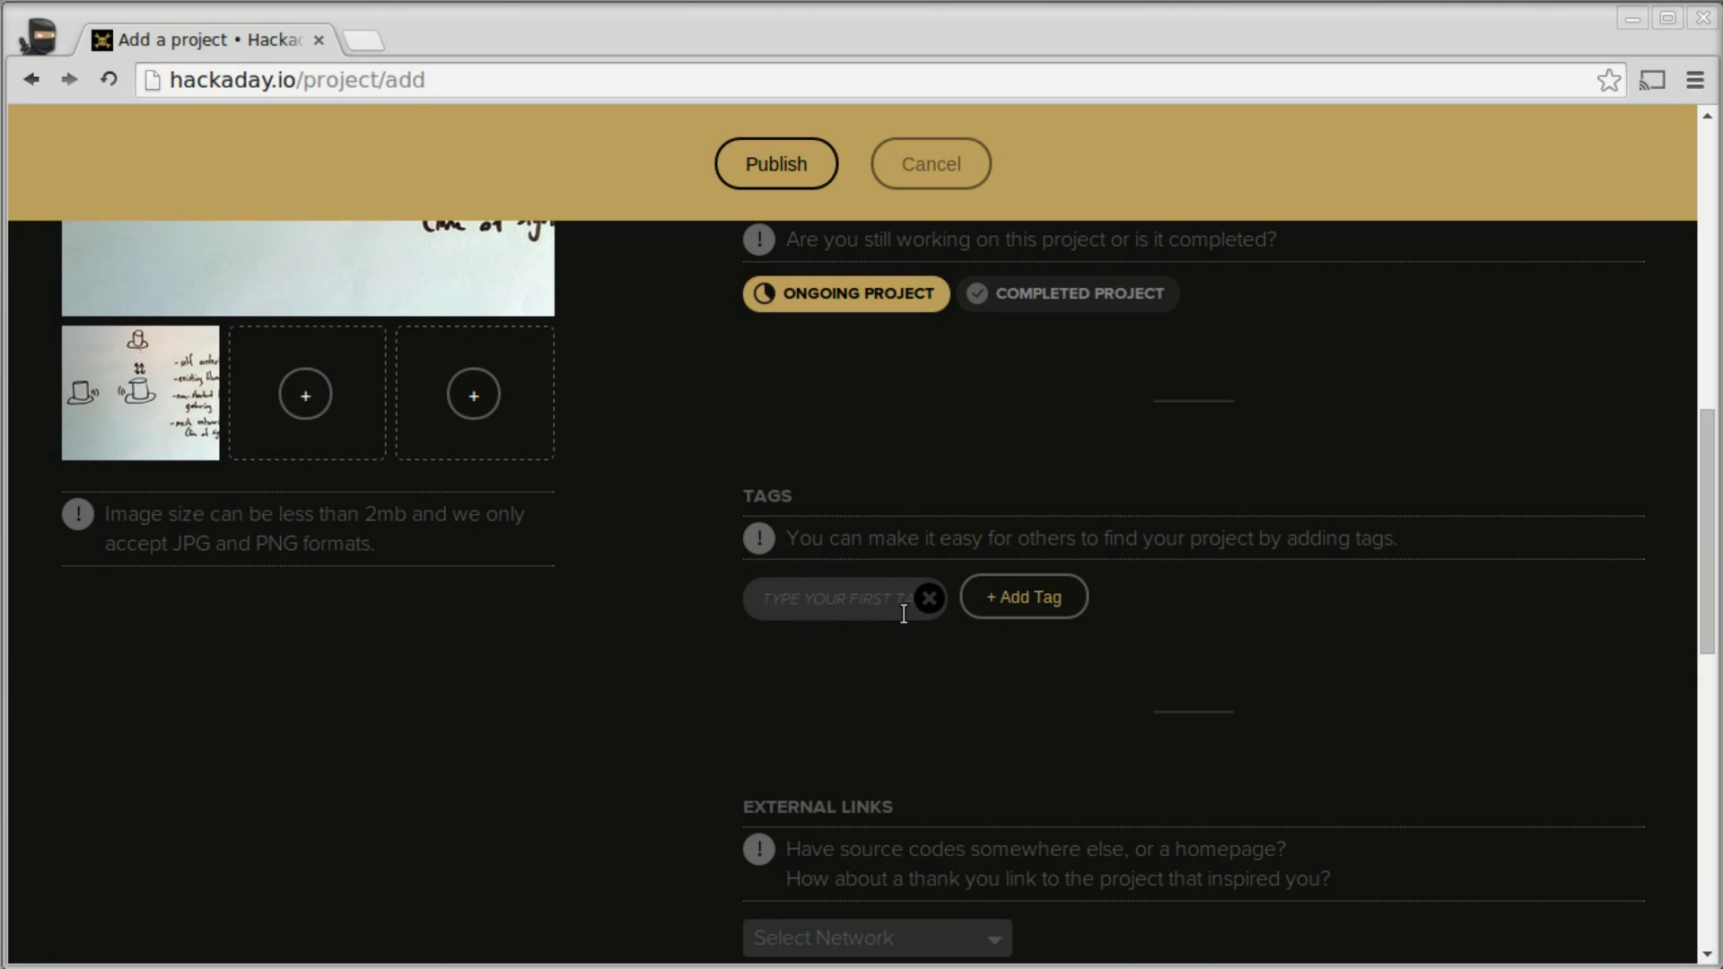
type("T")
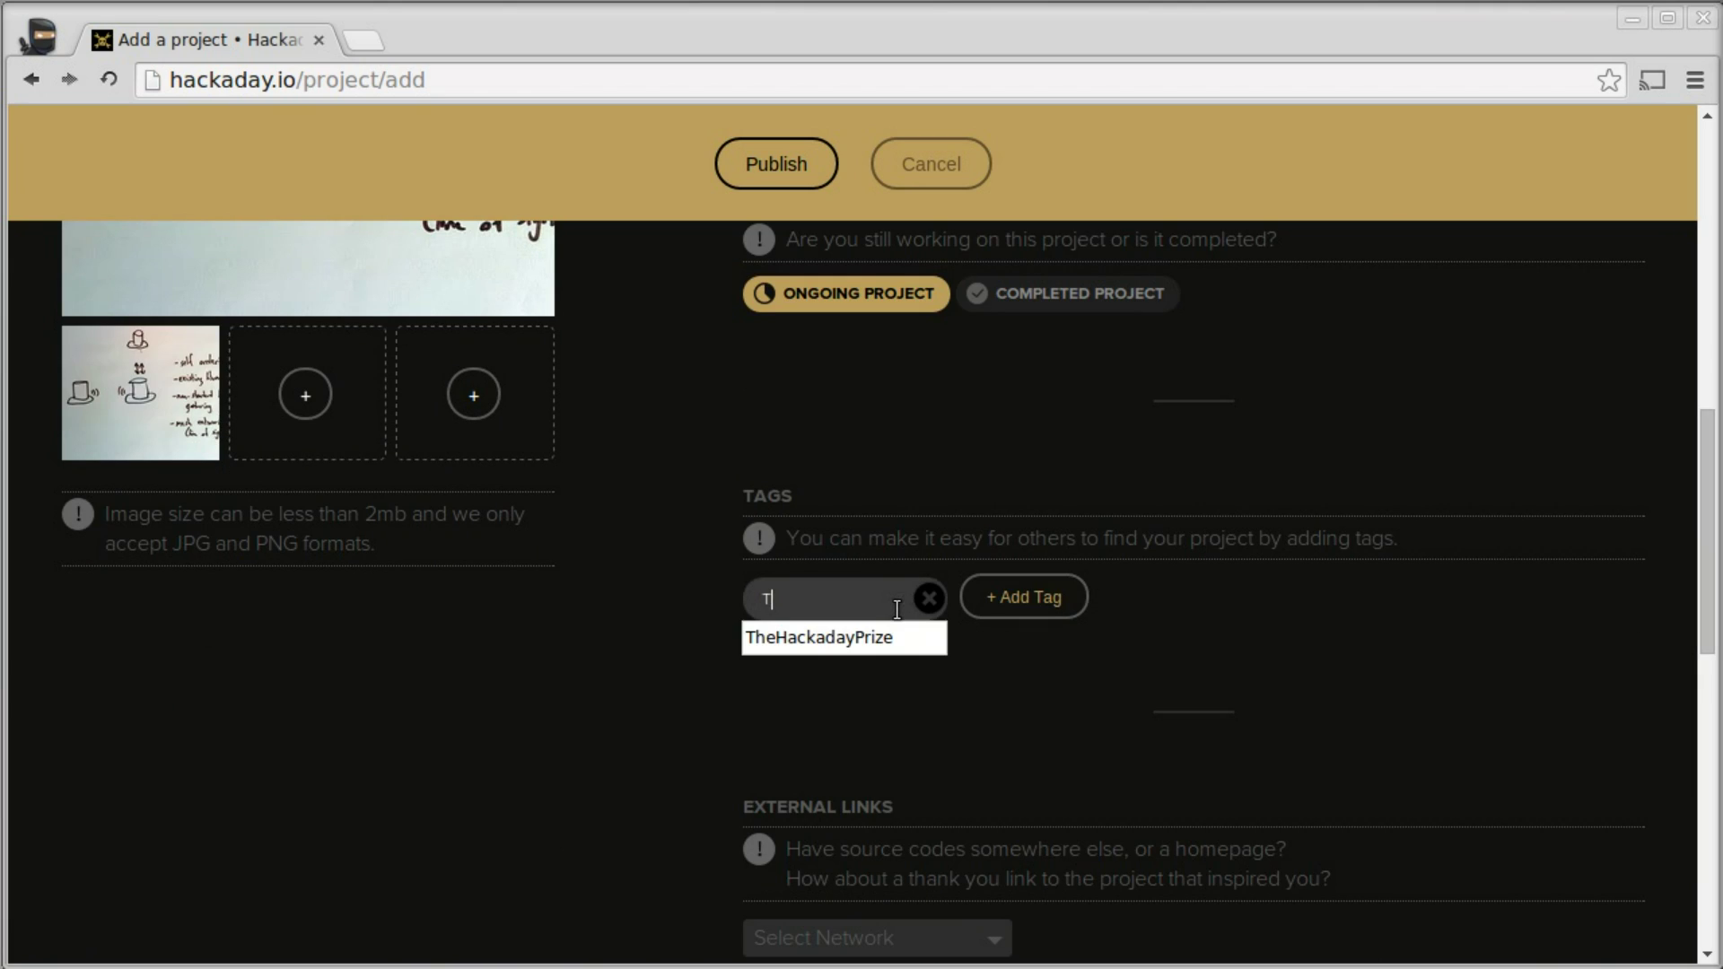
type("HE")
key("Down")
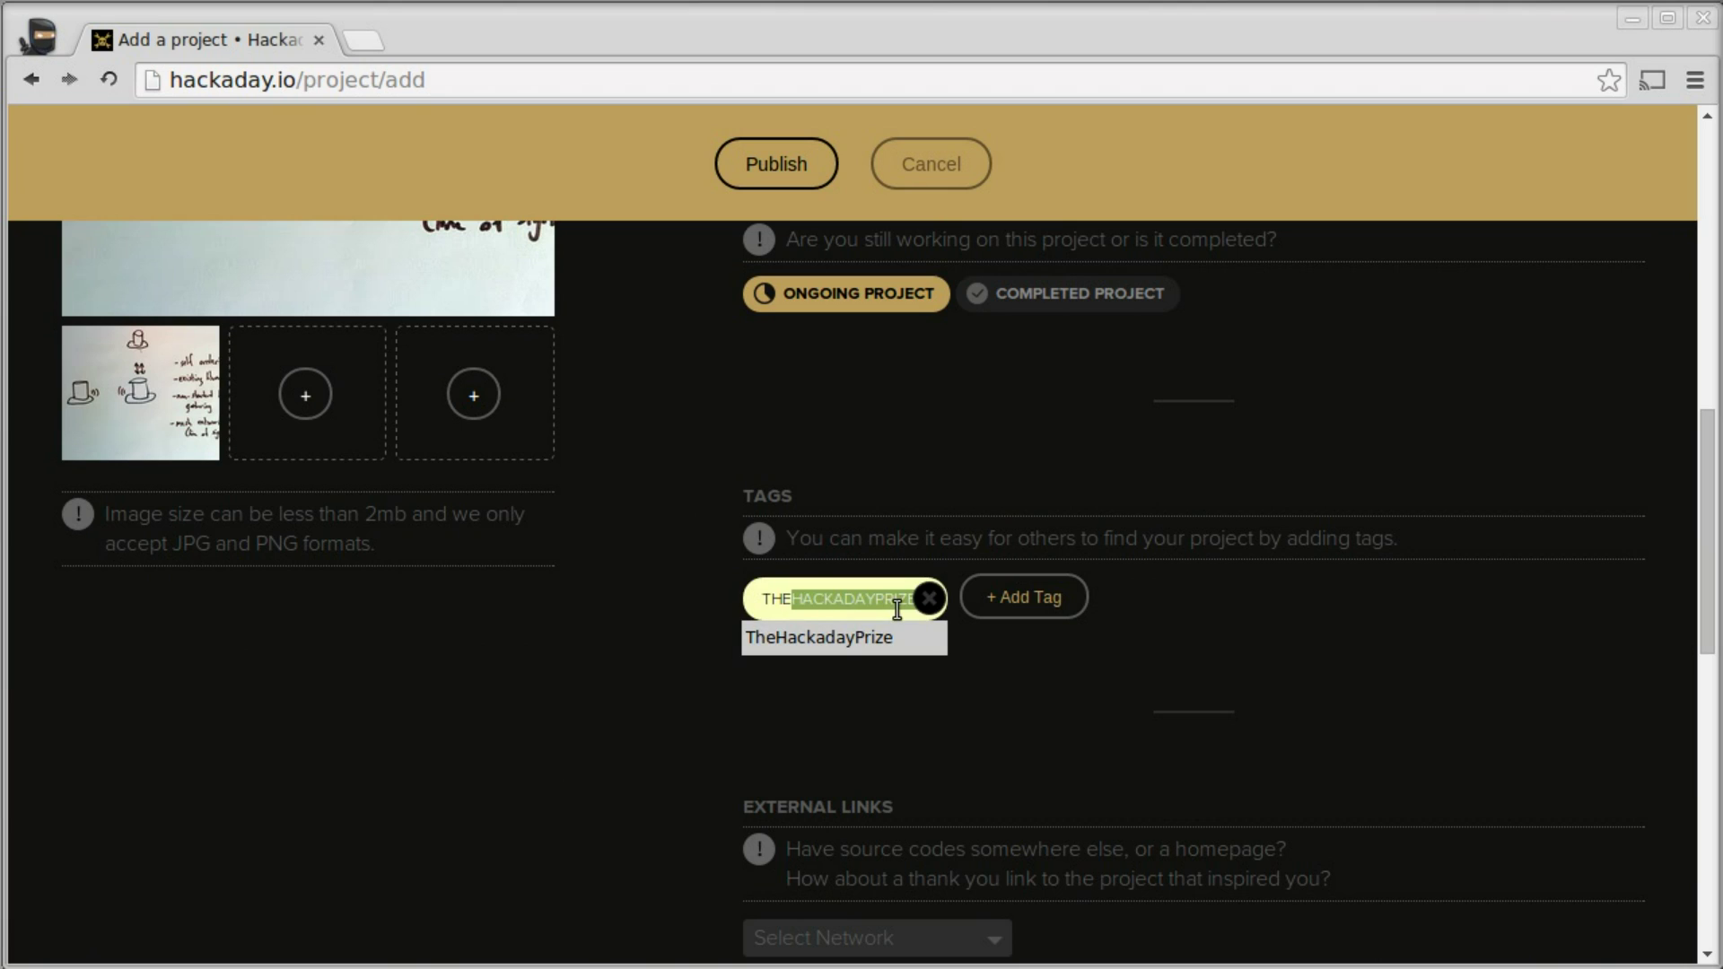
left_click(867, 631)
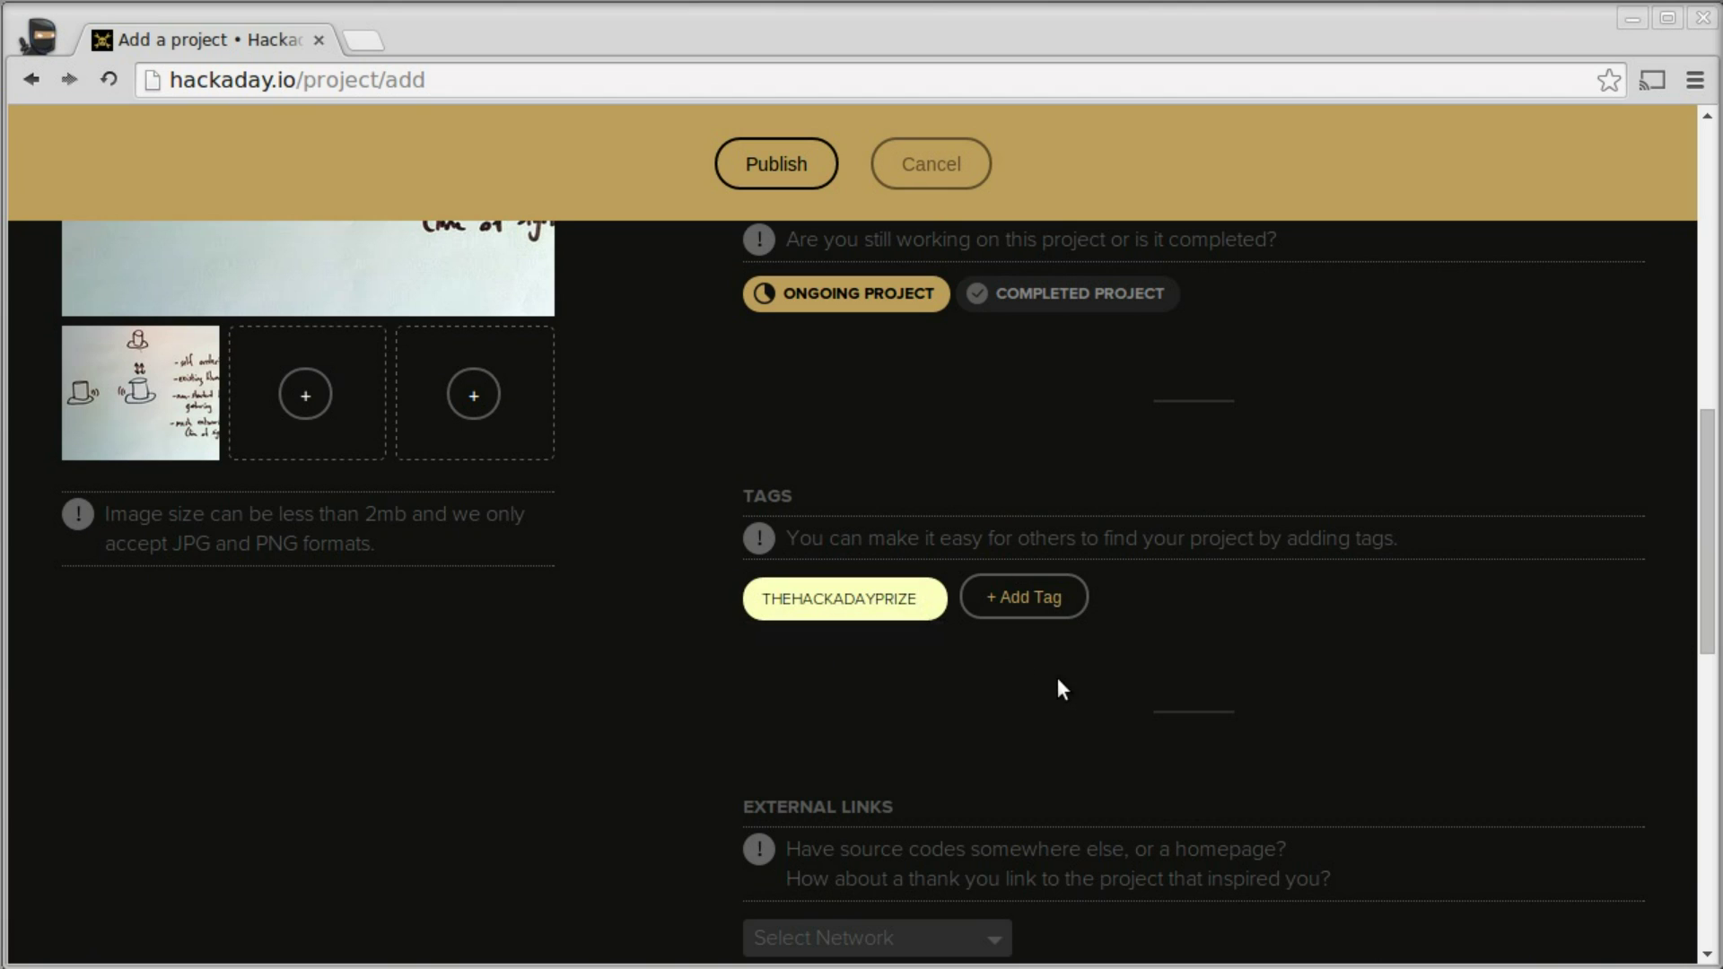
- Publish the new project
scroll(1058, 677, "down", 3)
scroll(1056, 701, "down", 6)
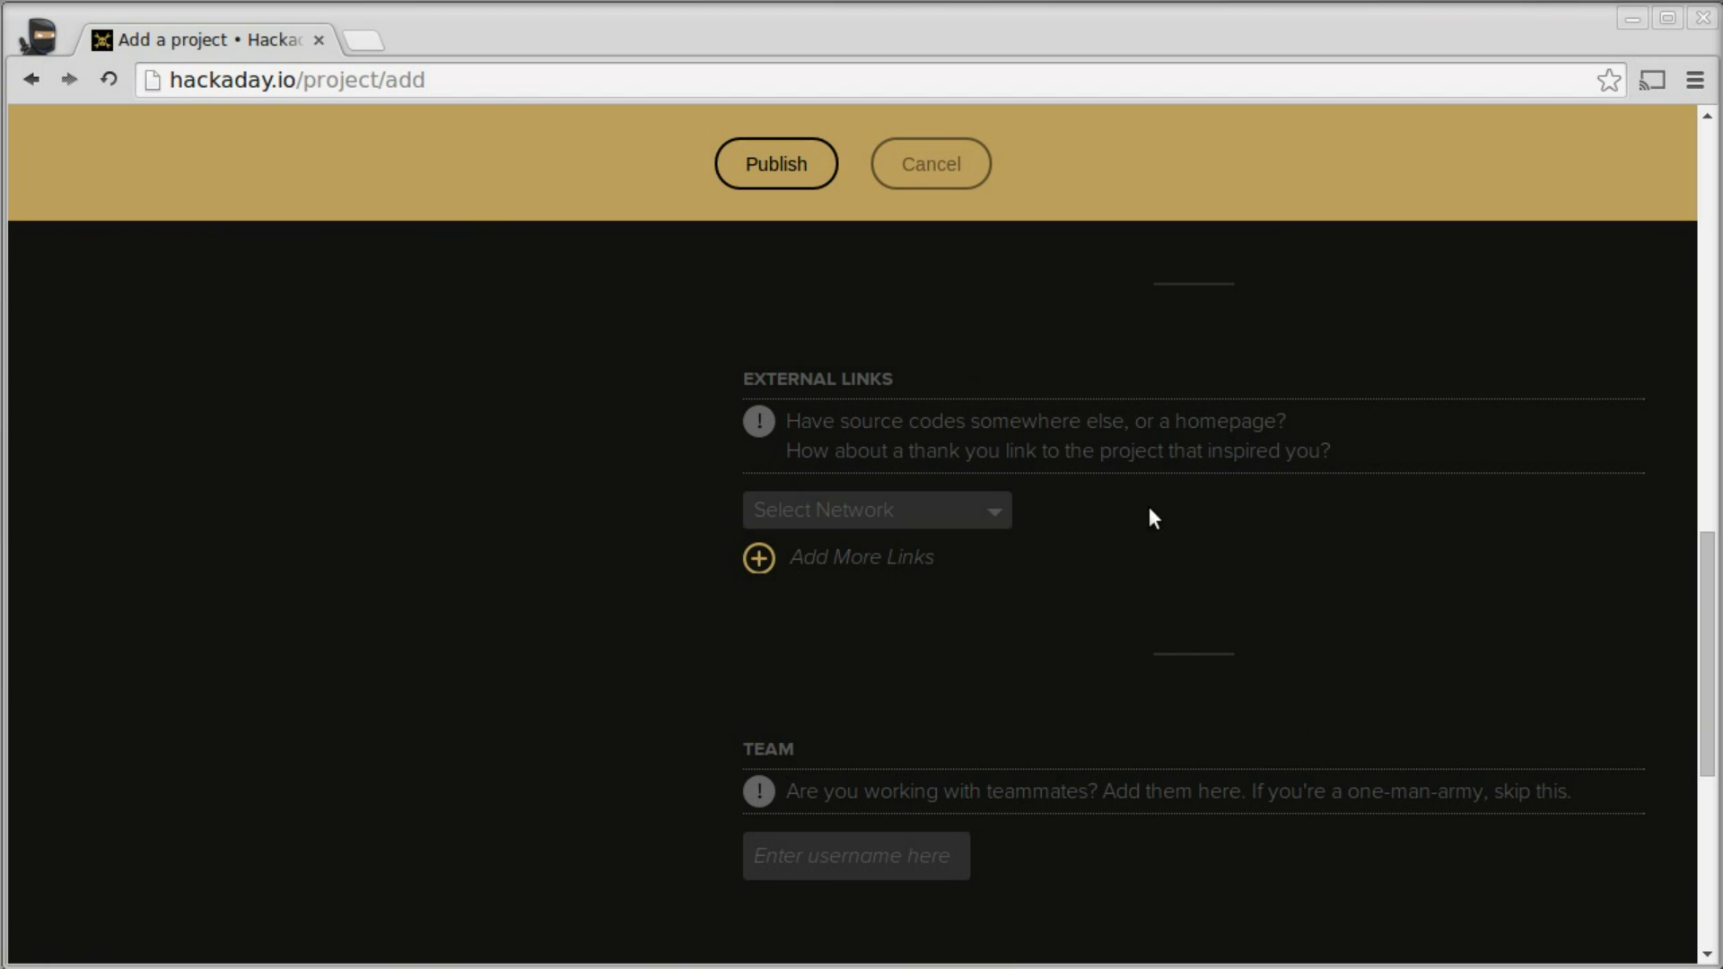
scroll(1272, 550, "down", 6)
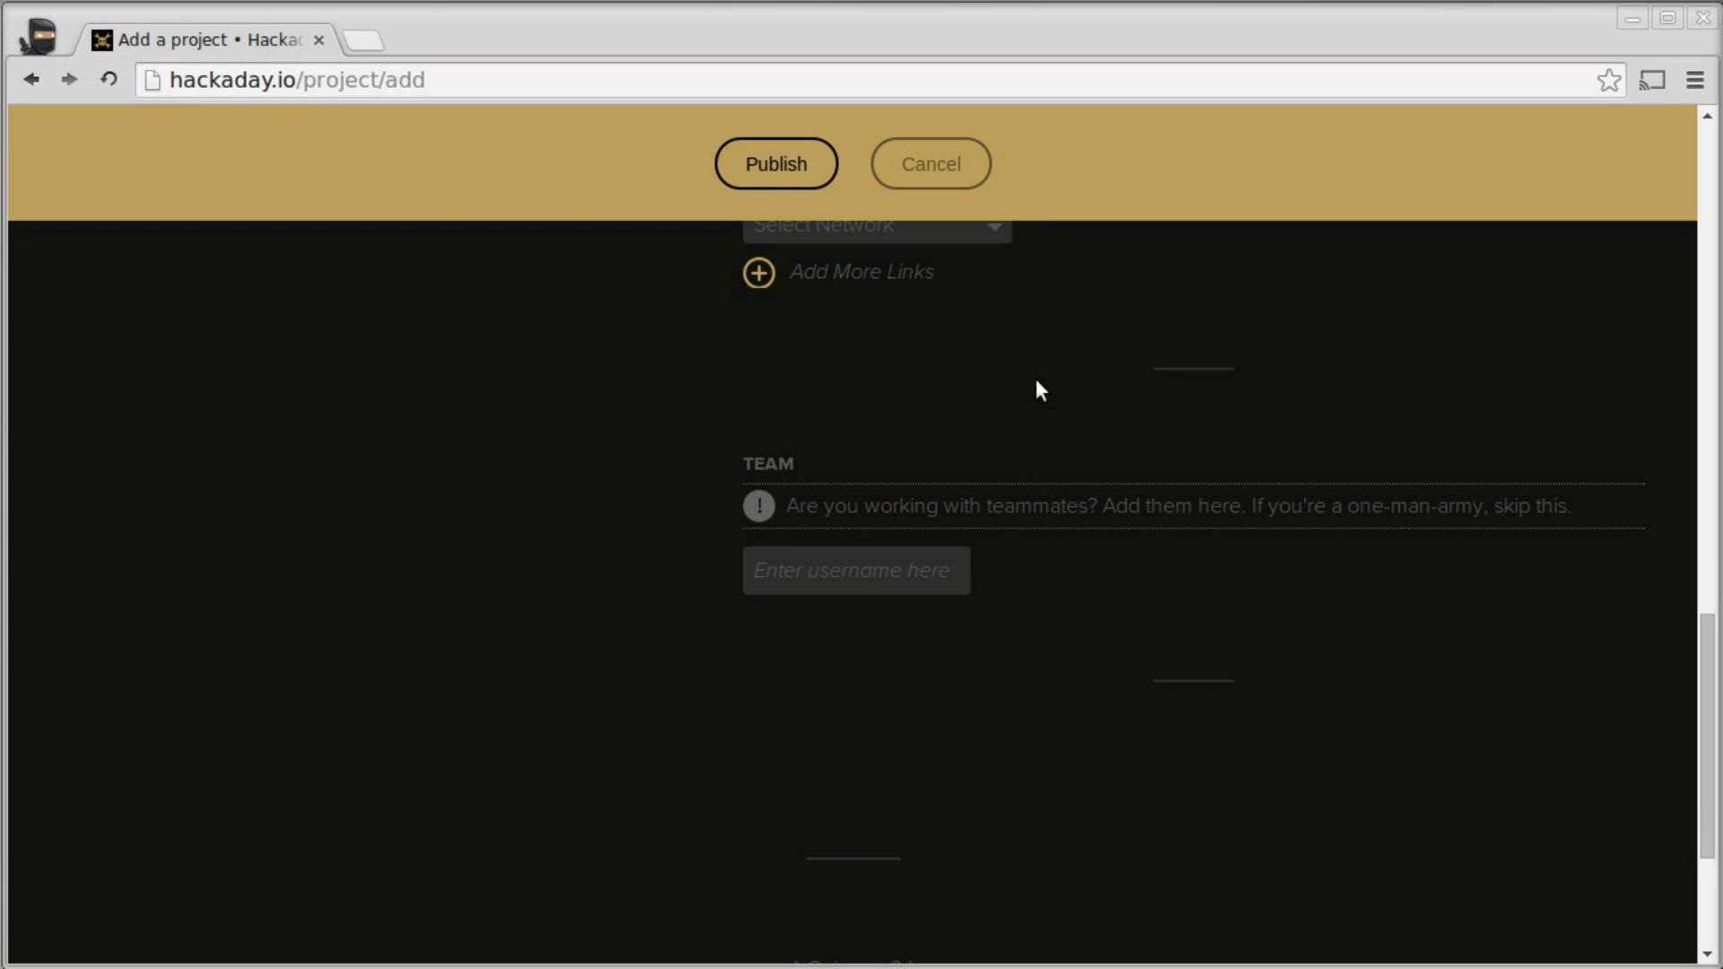
left_click(788, 160)
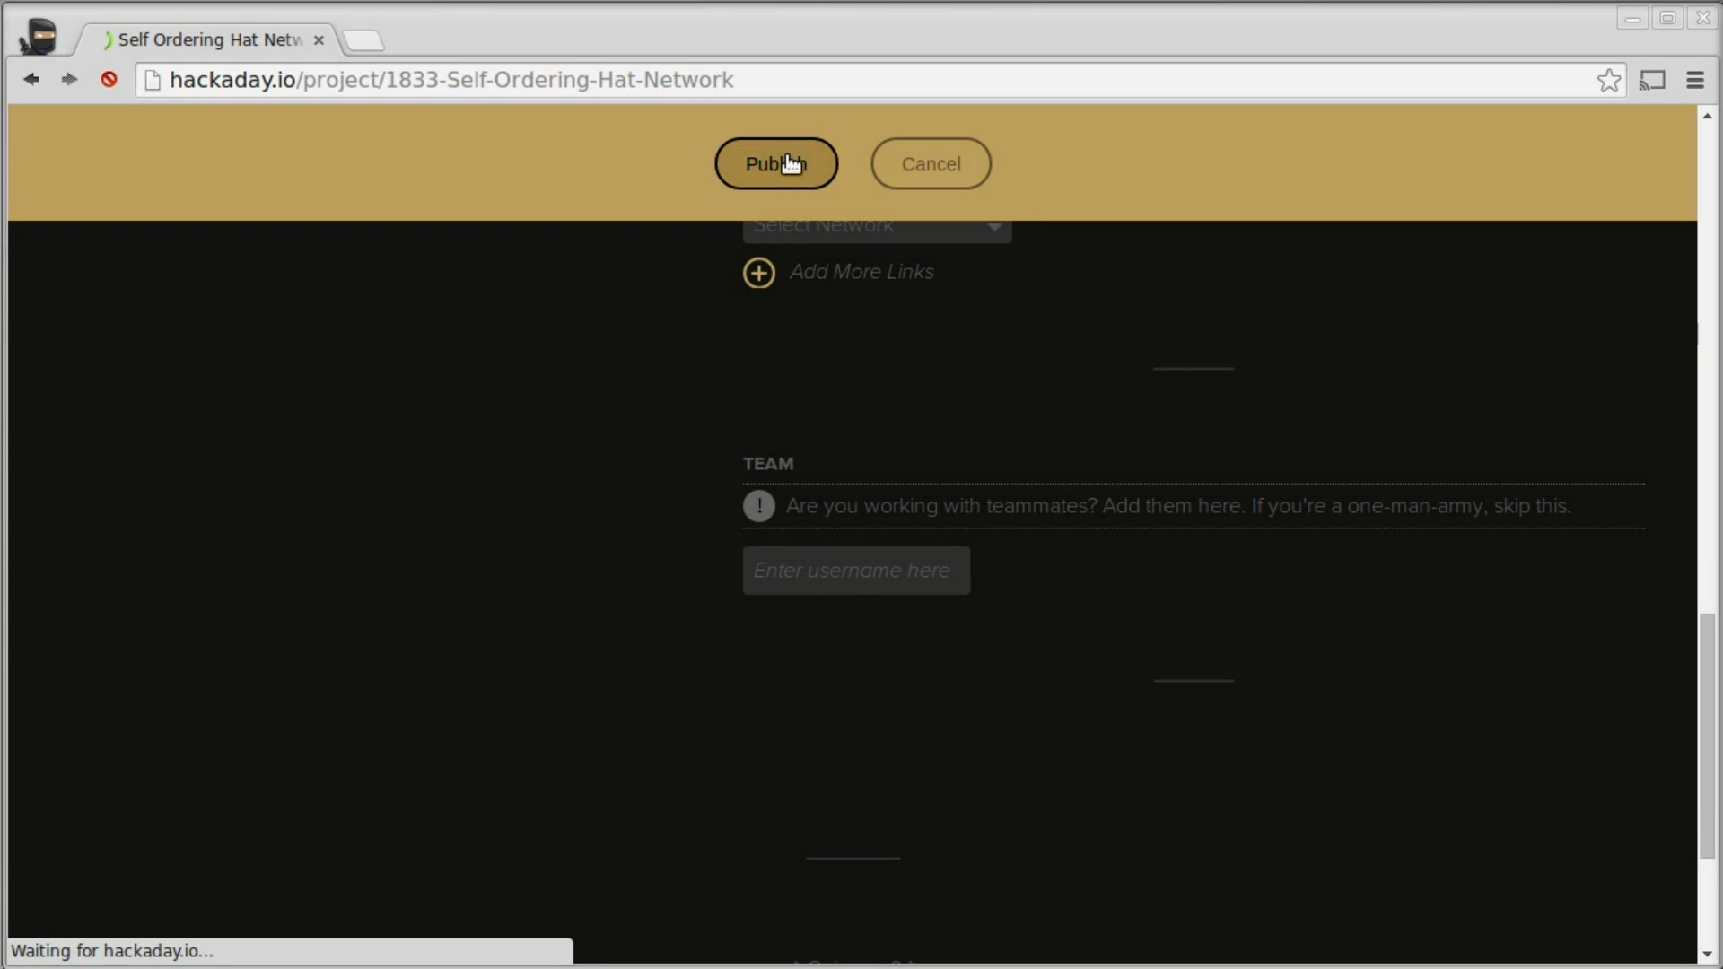
- Review the published project page and show the 'Submit project to...' options
scroll(1310, 364, "down", 7)
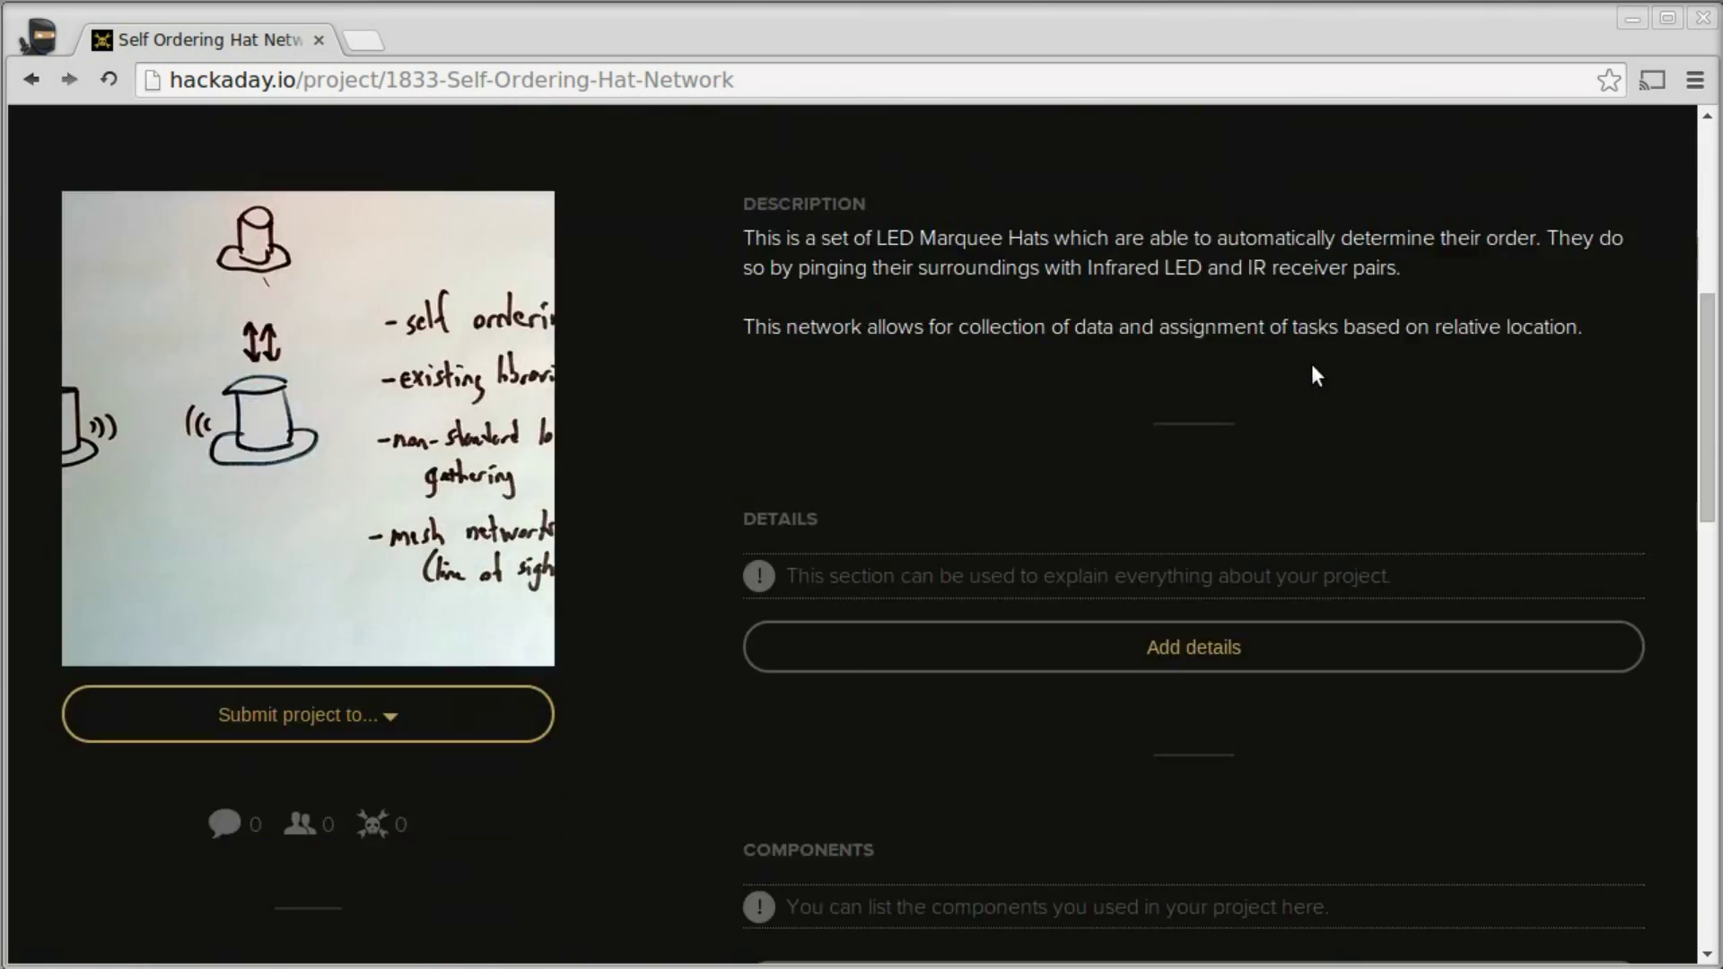
scroll(1312, 366, "down", 10)
scroll(1312, 369, "up", 13)
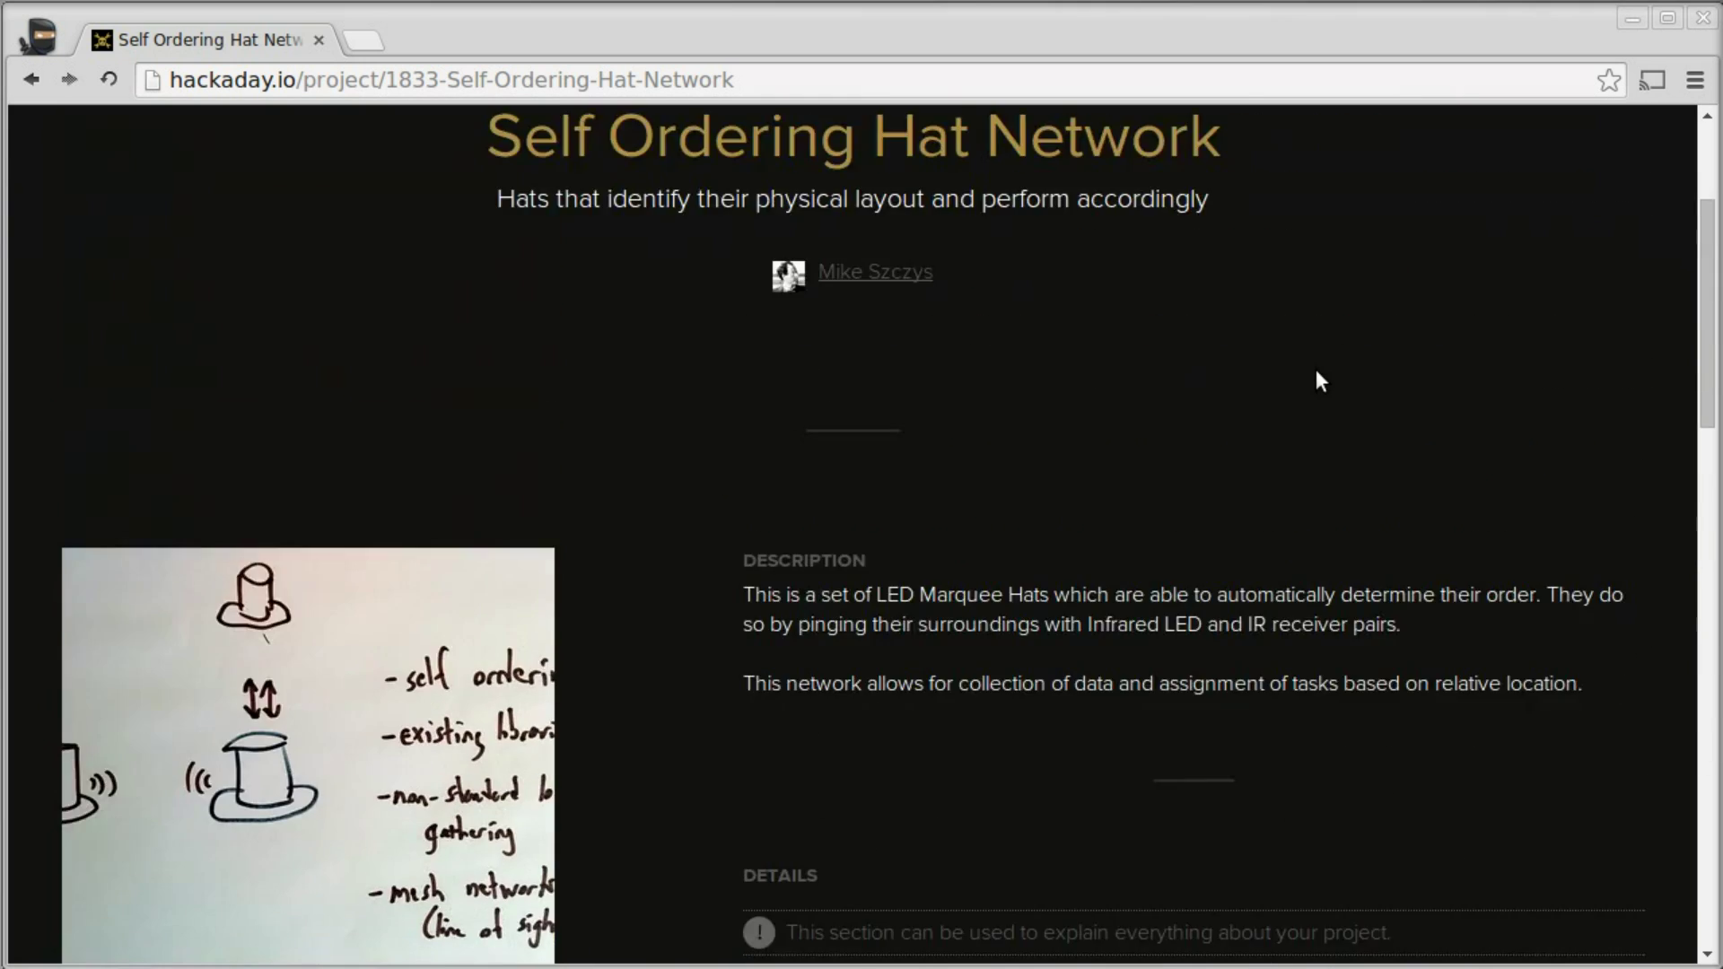
scroll(1319, 382, "up", 3)
scroll(1344, 388, "down", 1)
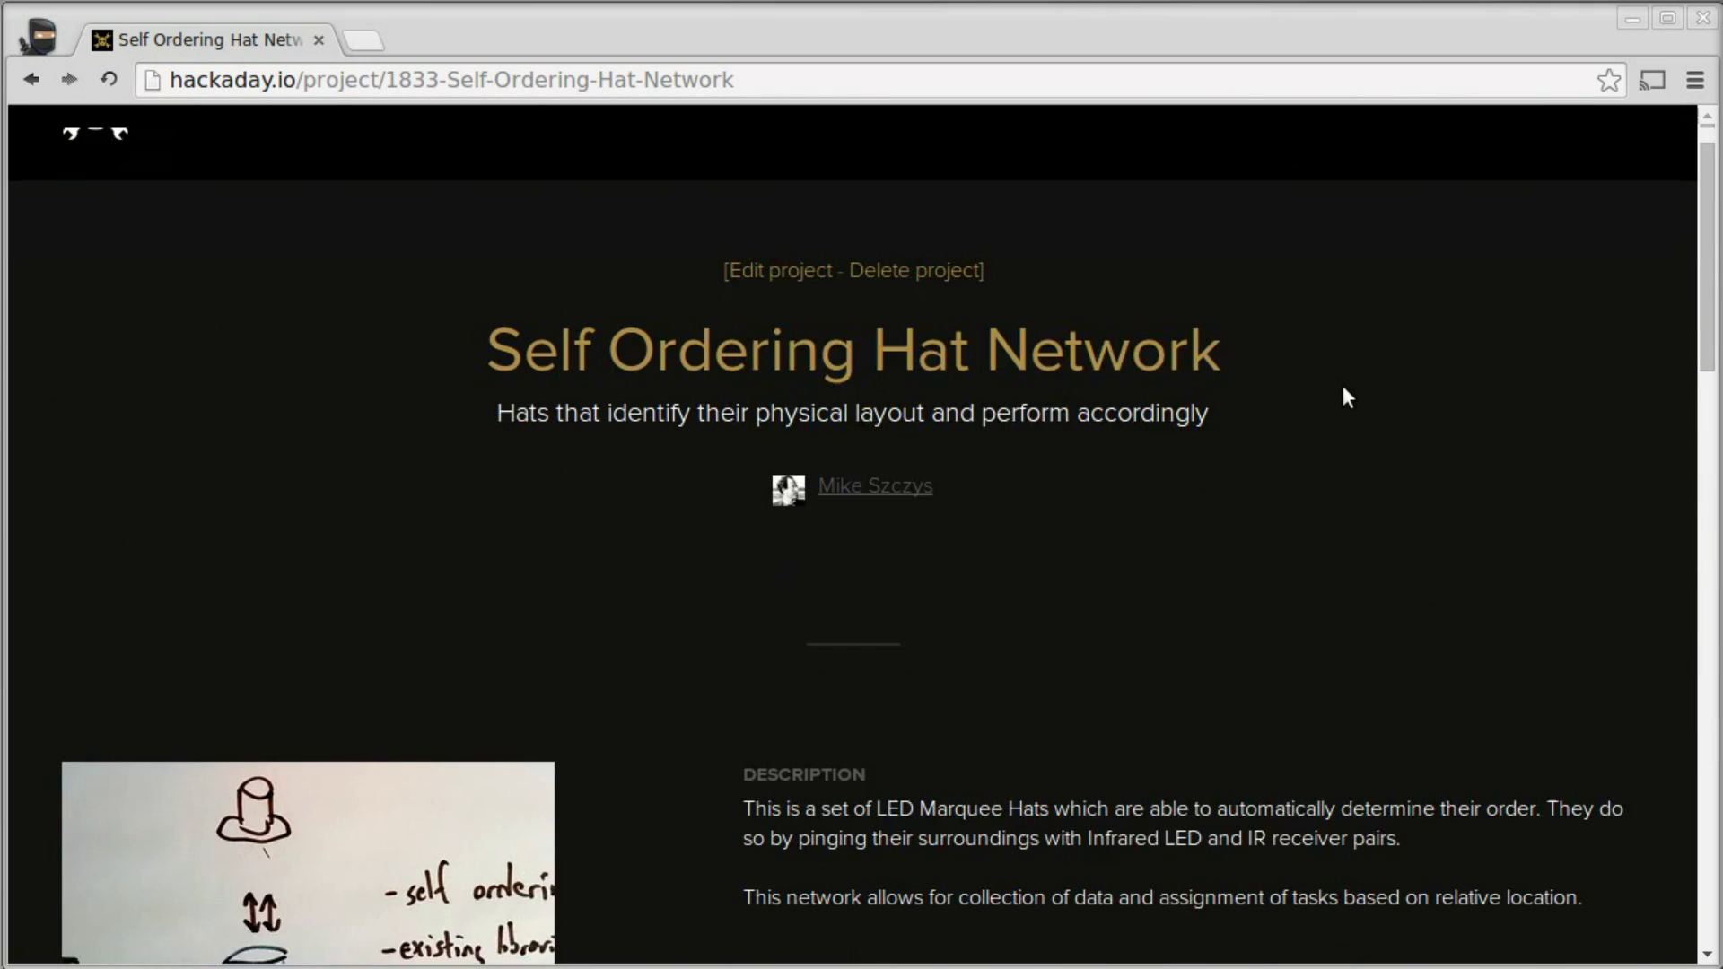
scroll(1344, 390, "down", 6)
scroll(1345, 391, "up", 4)
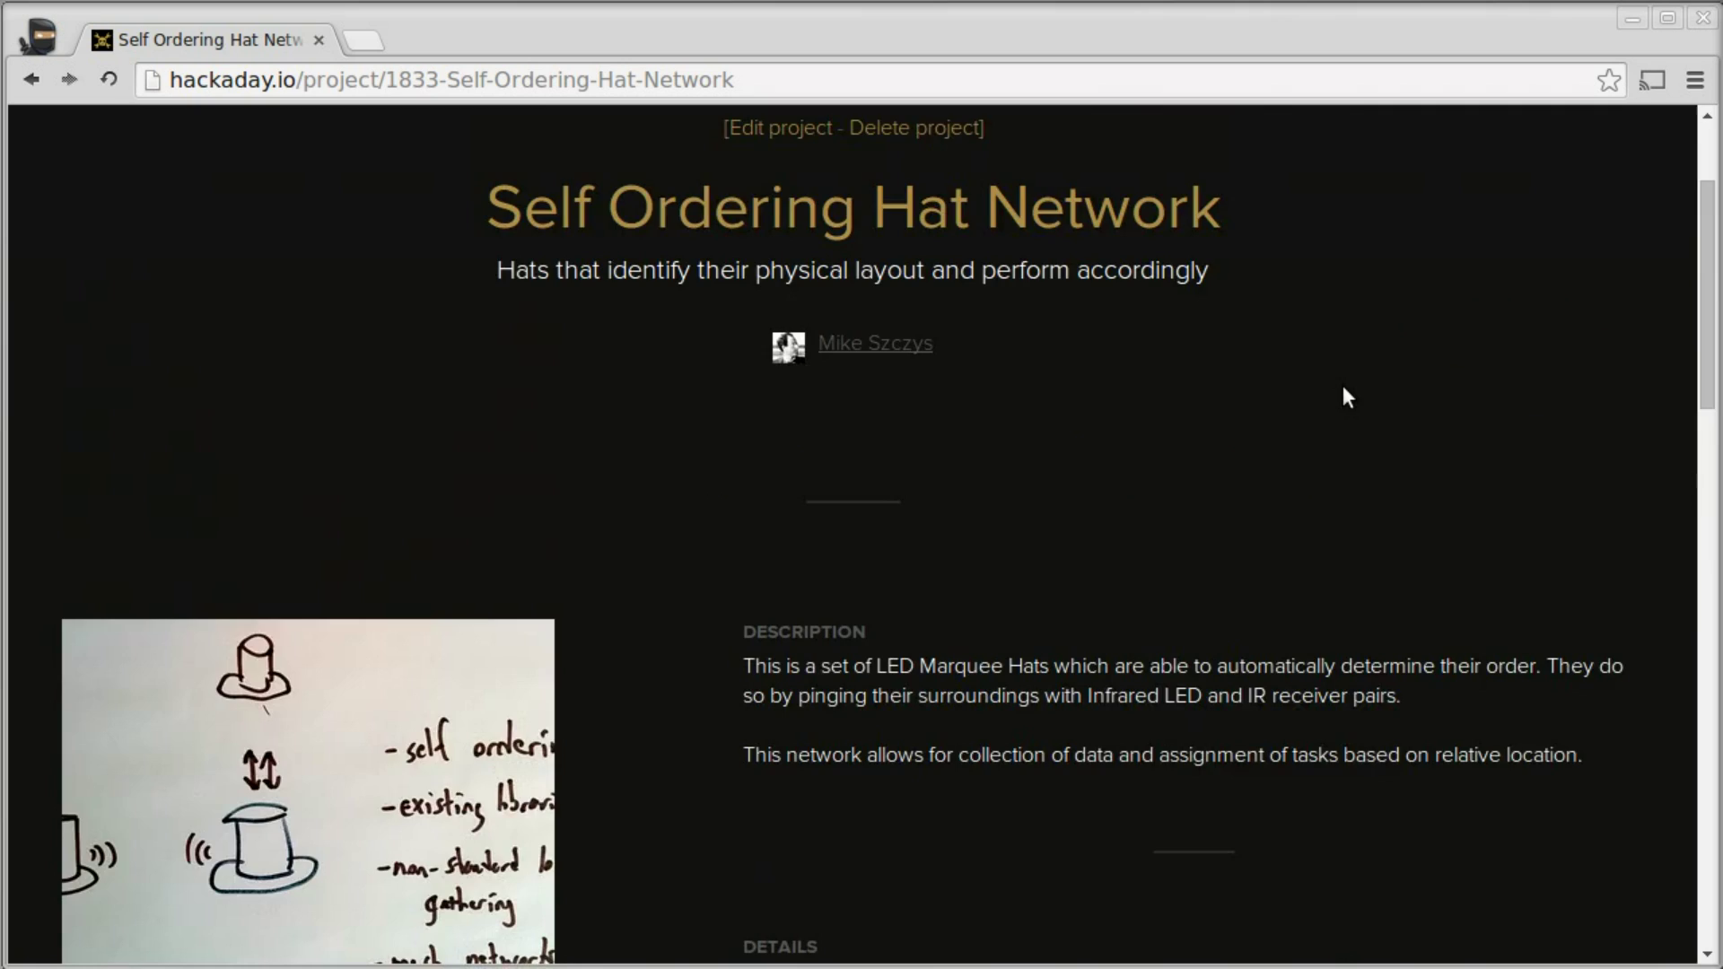
scroll(1343, 391, "up", 3)
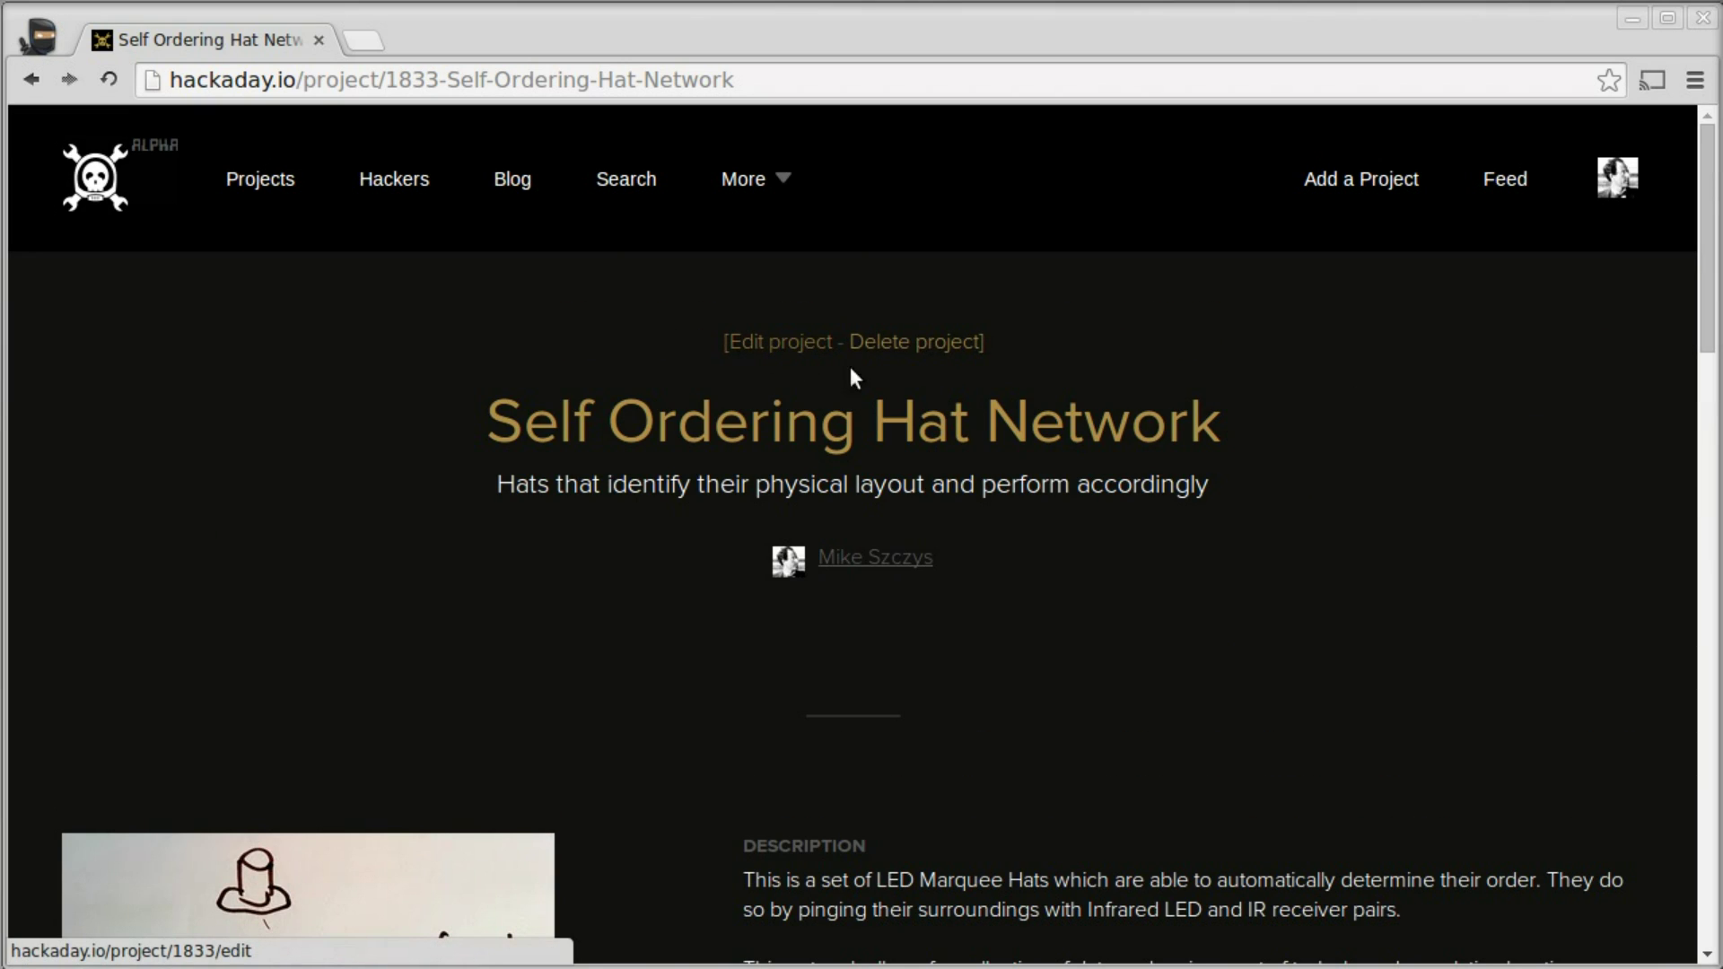
scroll(1158, 539, "down", 8)
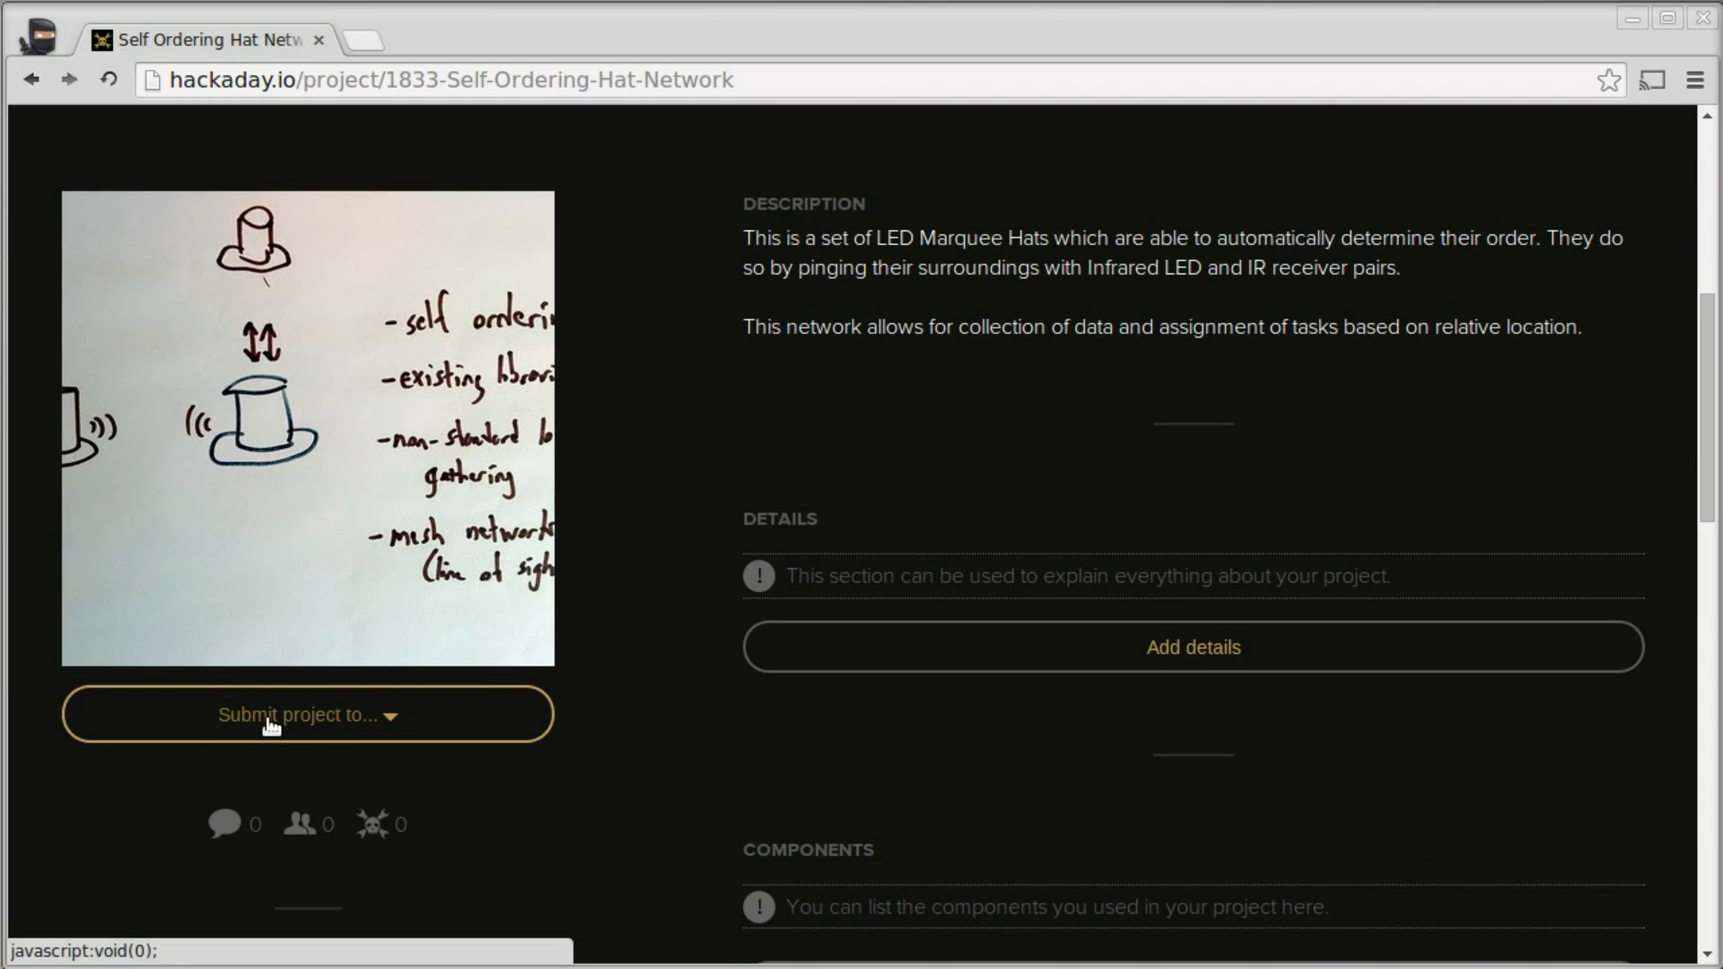
left_click(357, 719)
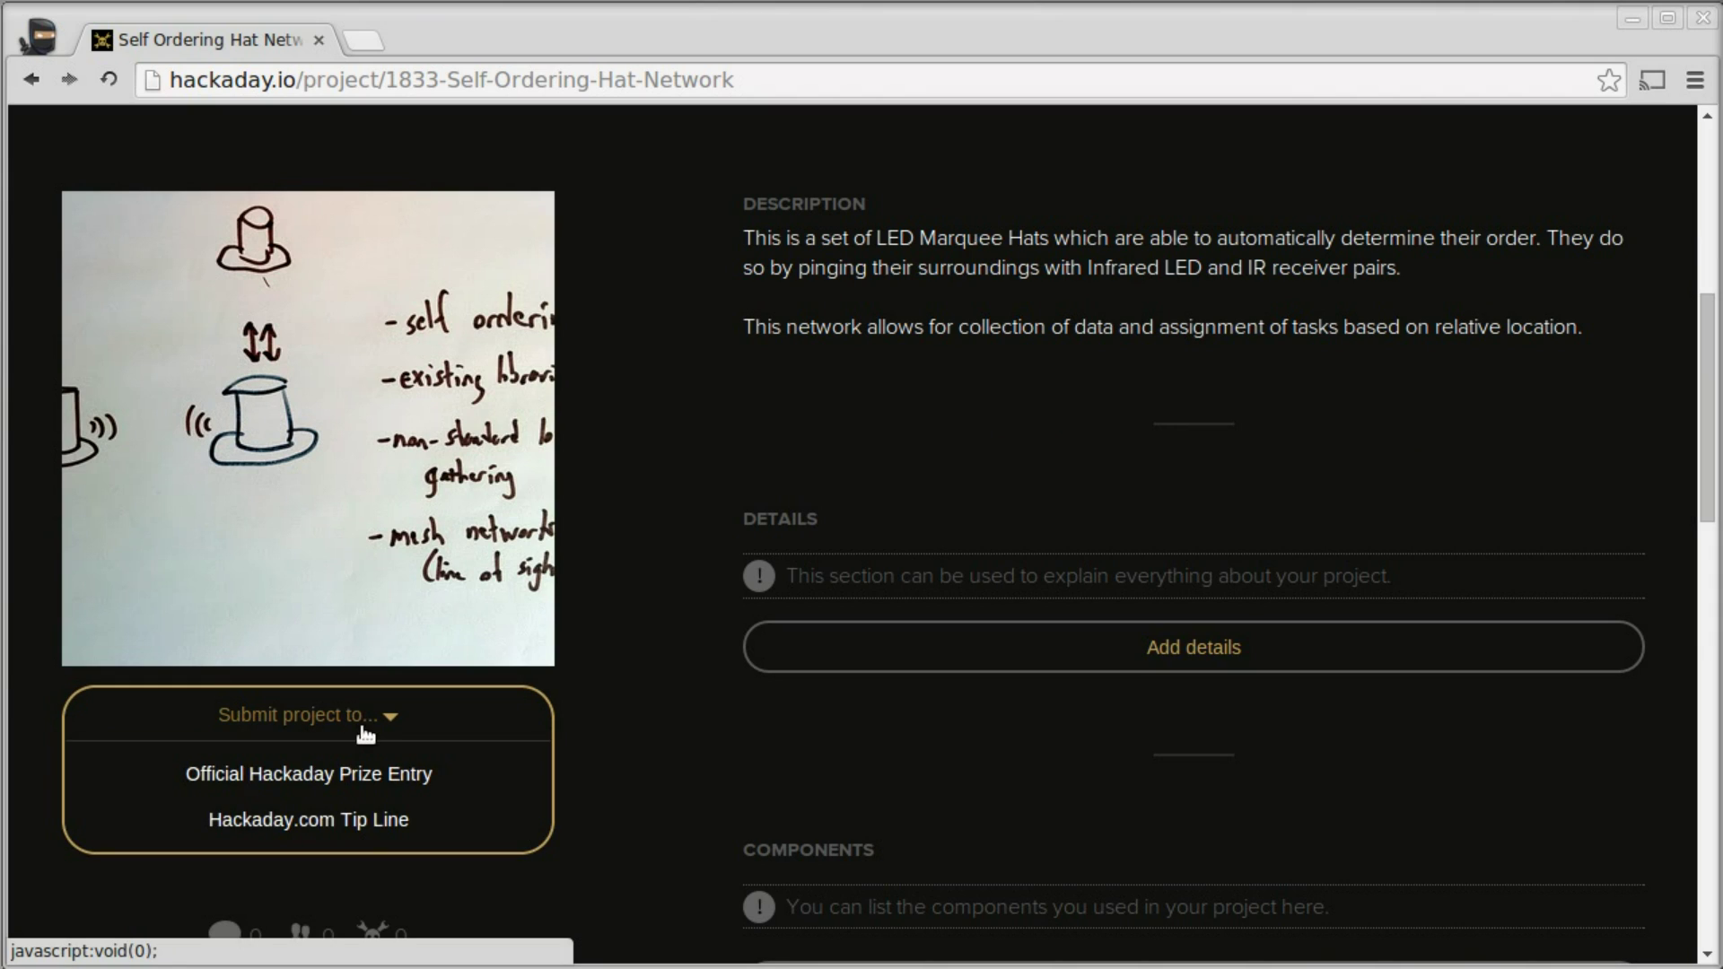
- Choose Official Hackaday Prize Entry and fill in the entrant's name, United States of America, and e-mail
left_click(288, 779)
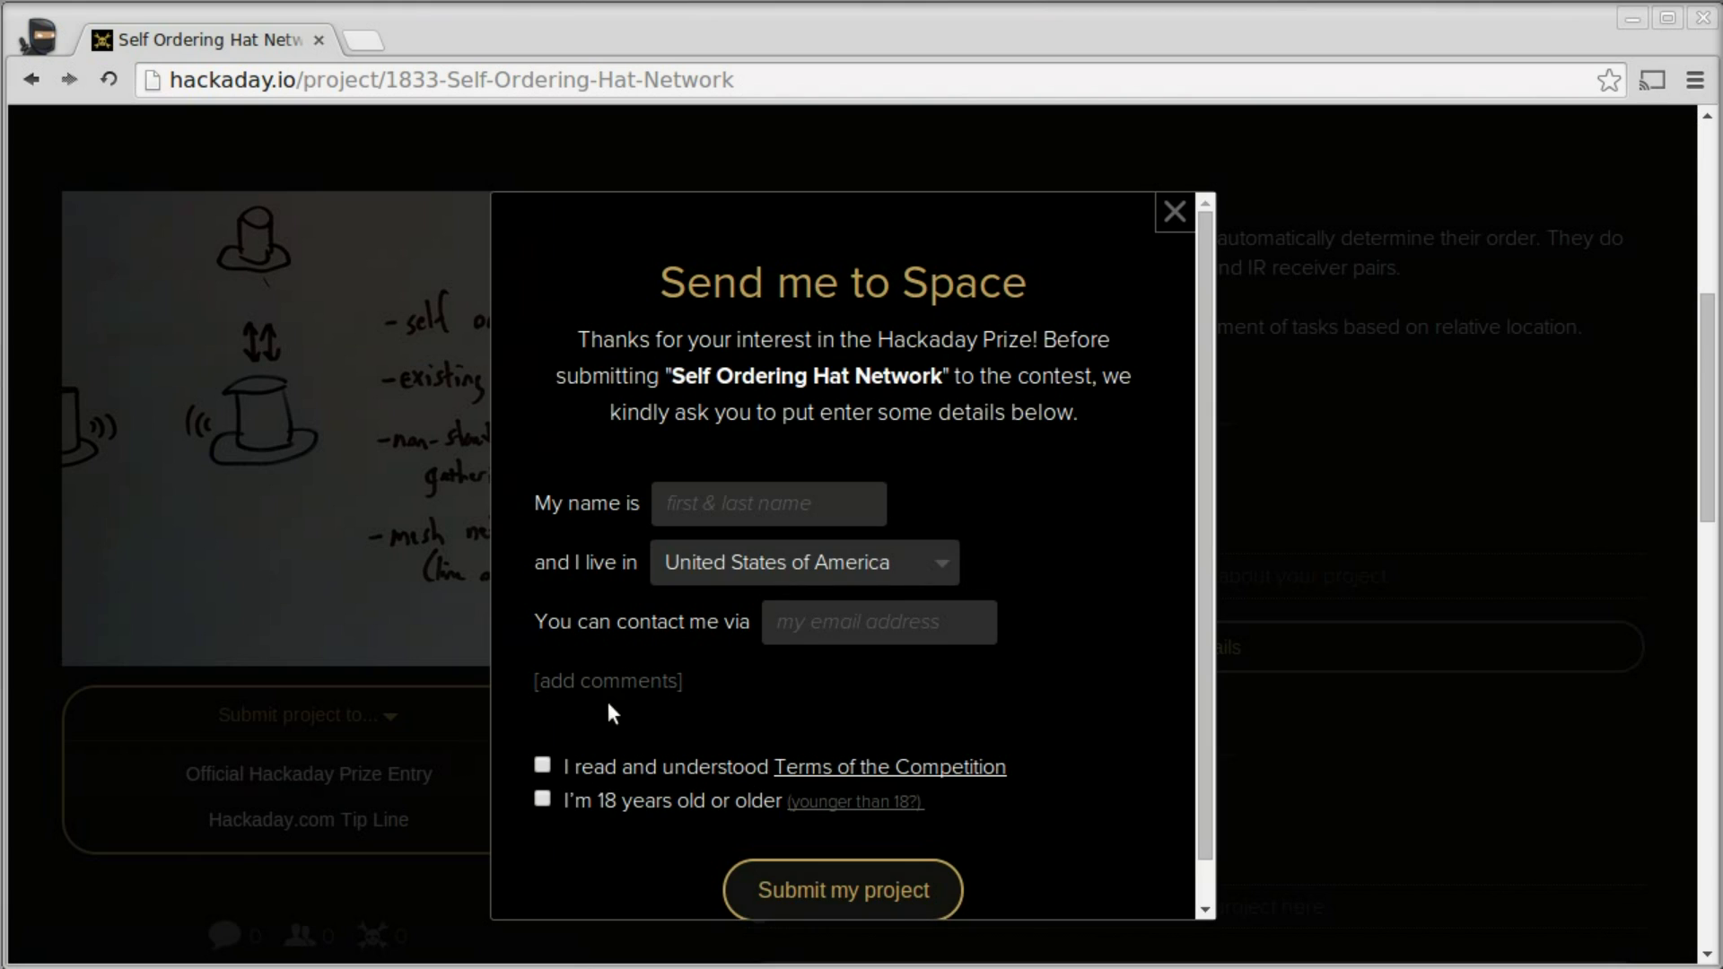
left_click(704, 507)
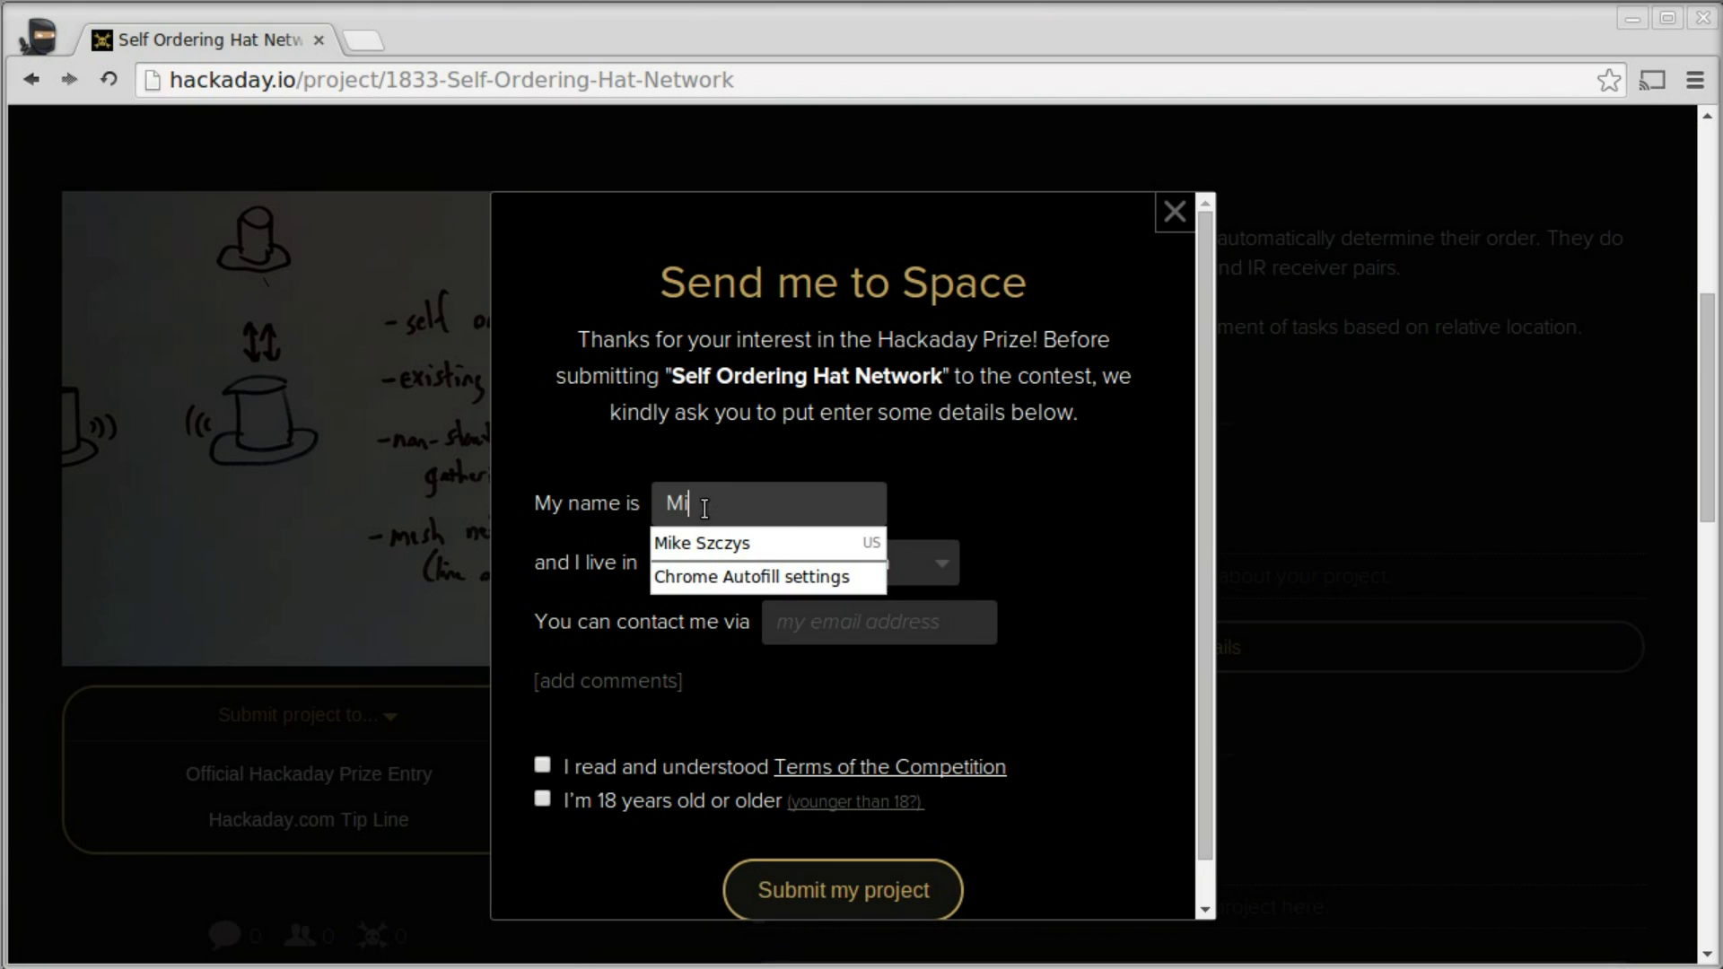
key("Down")
key("Return")
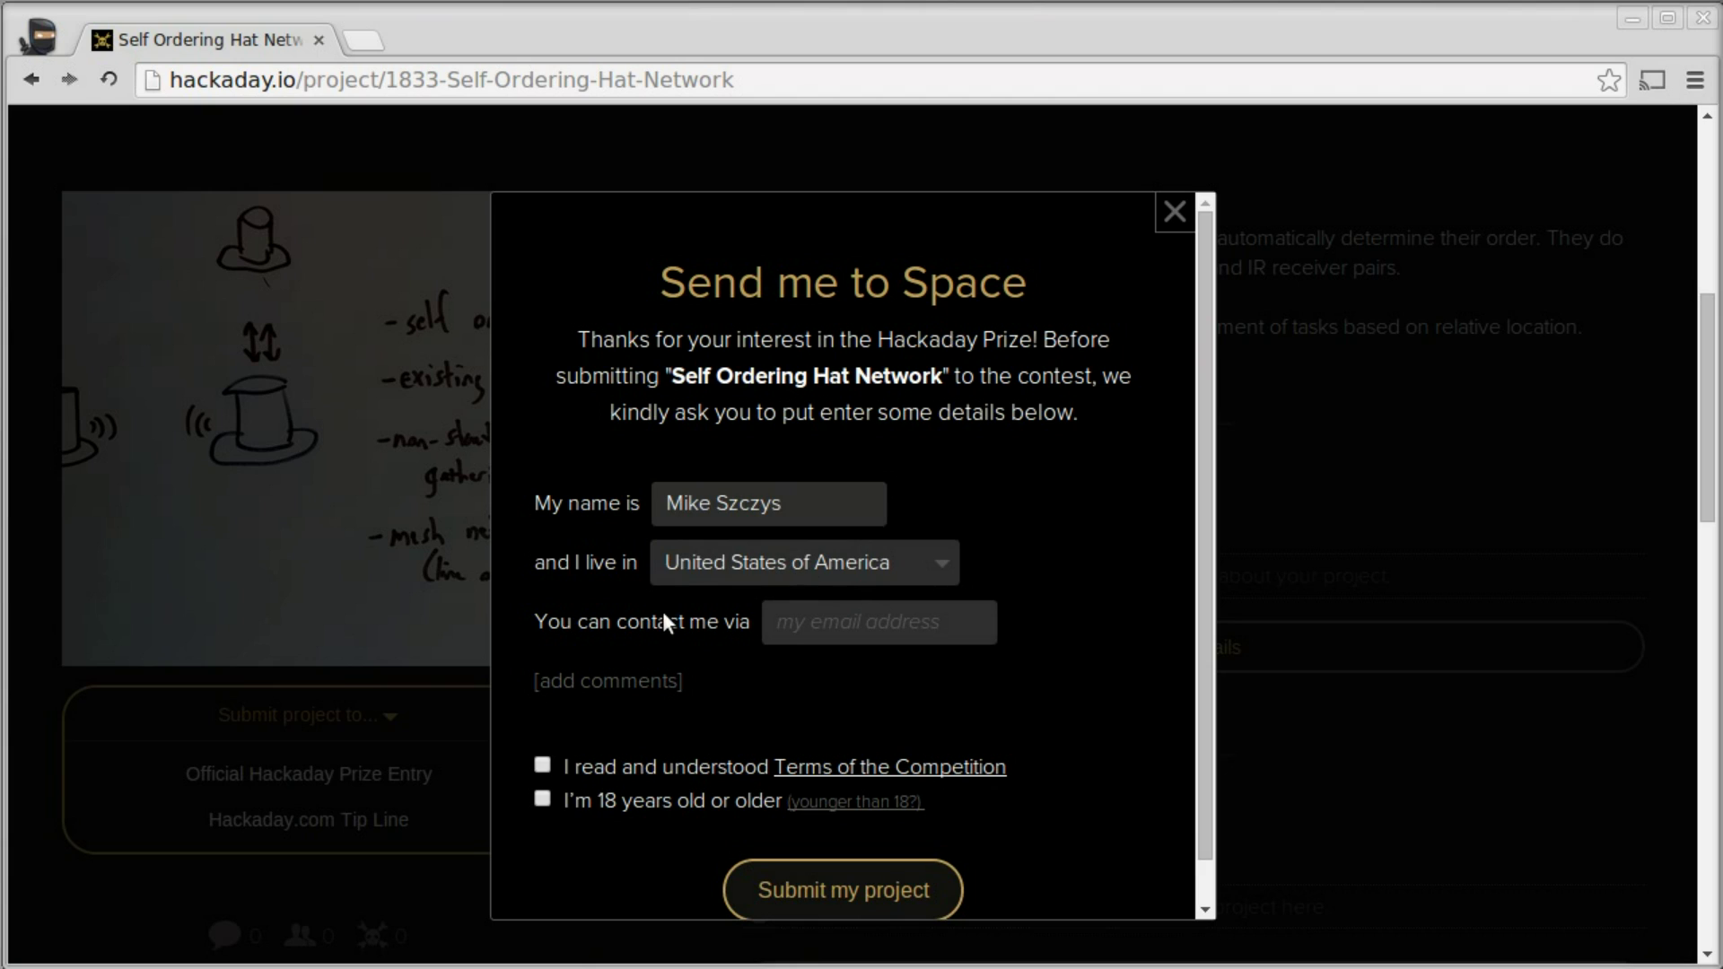
left_click(795, 571)
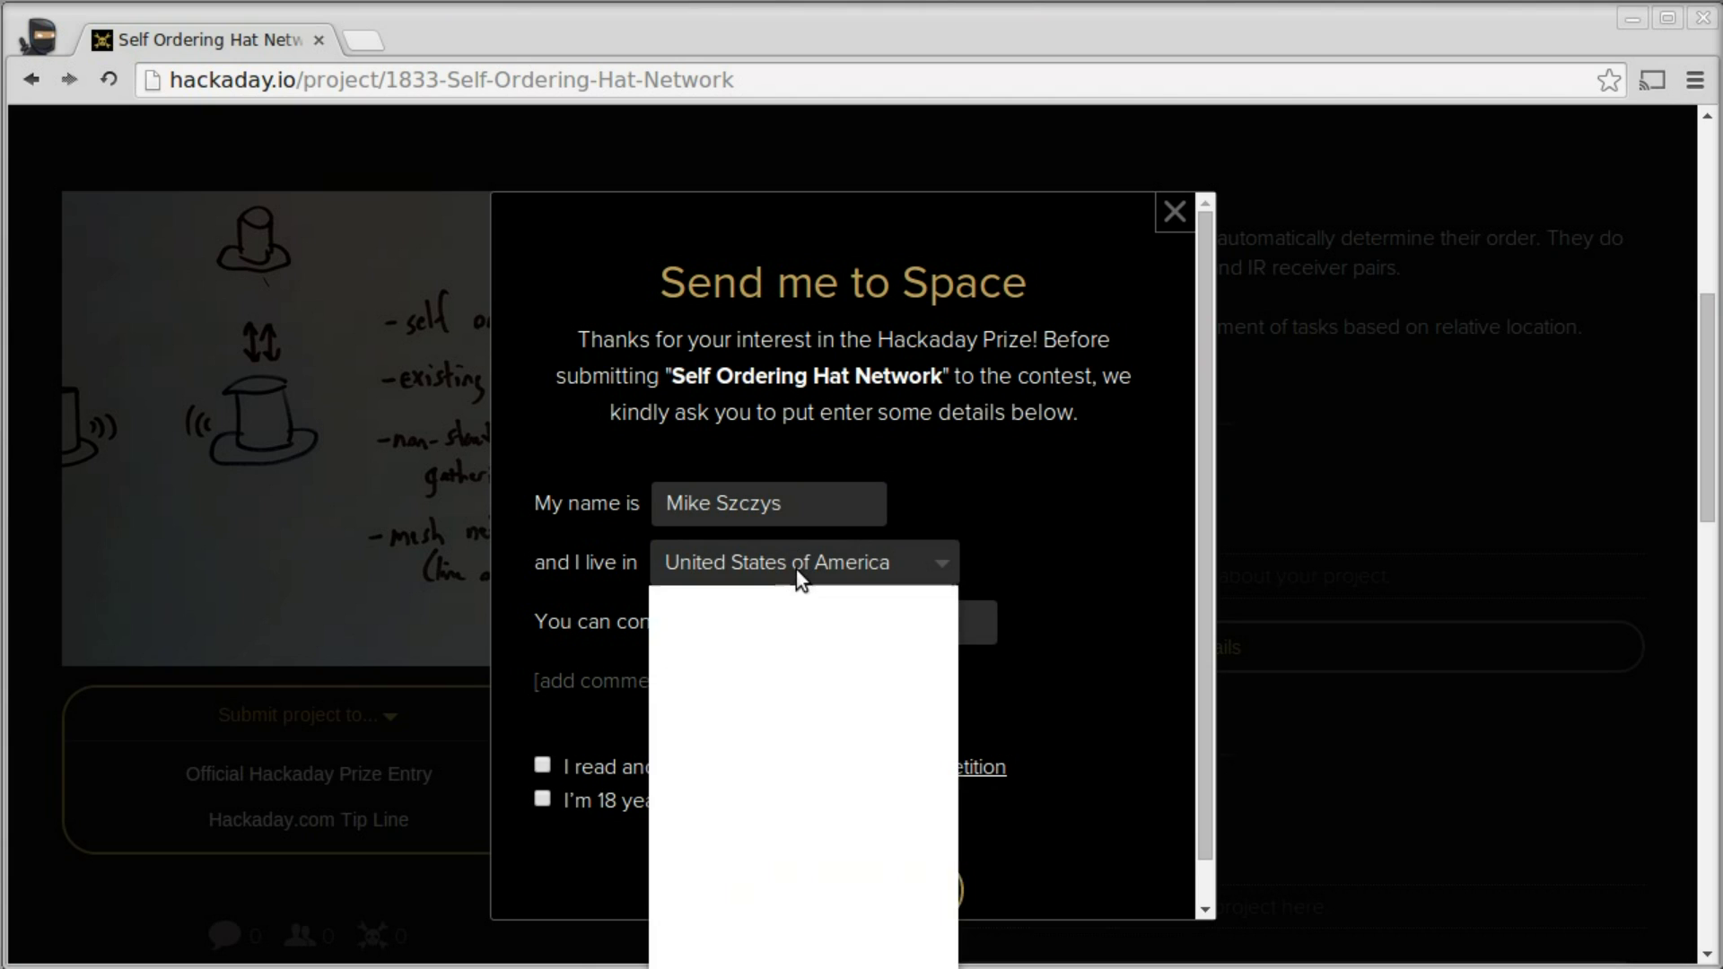
left_click(795, 571)
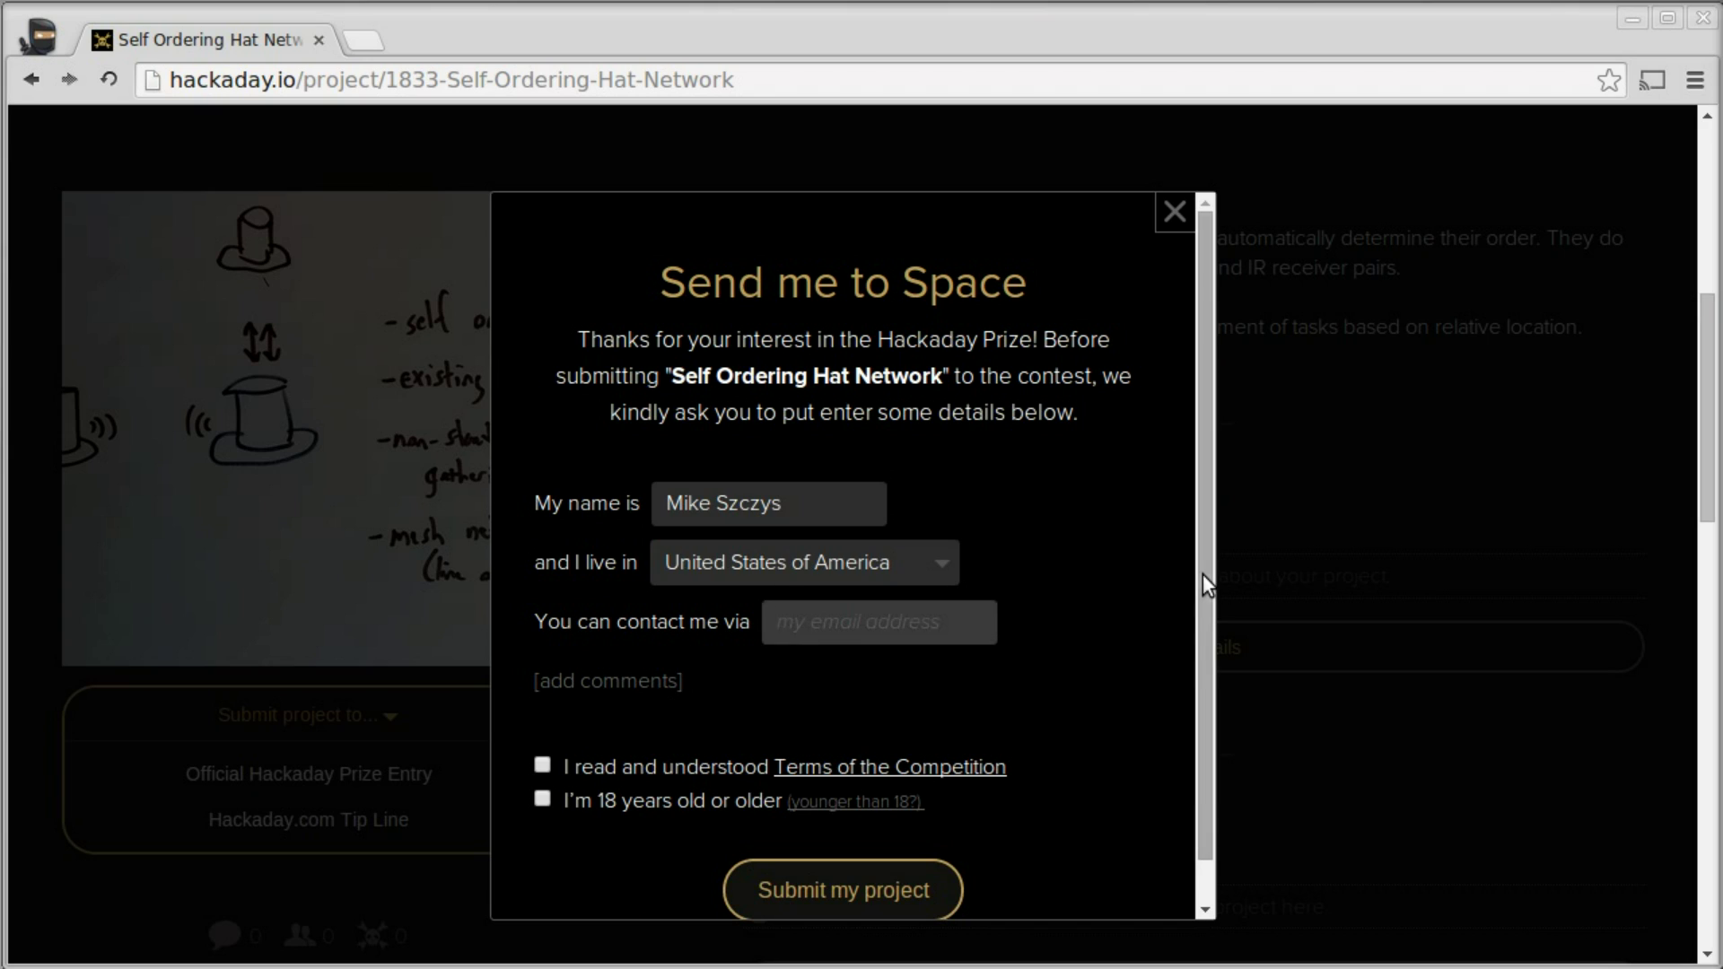
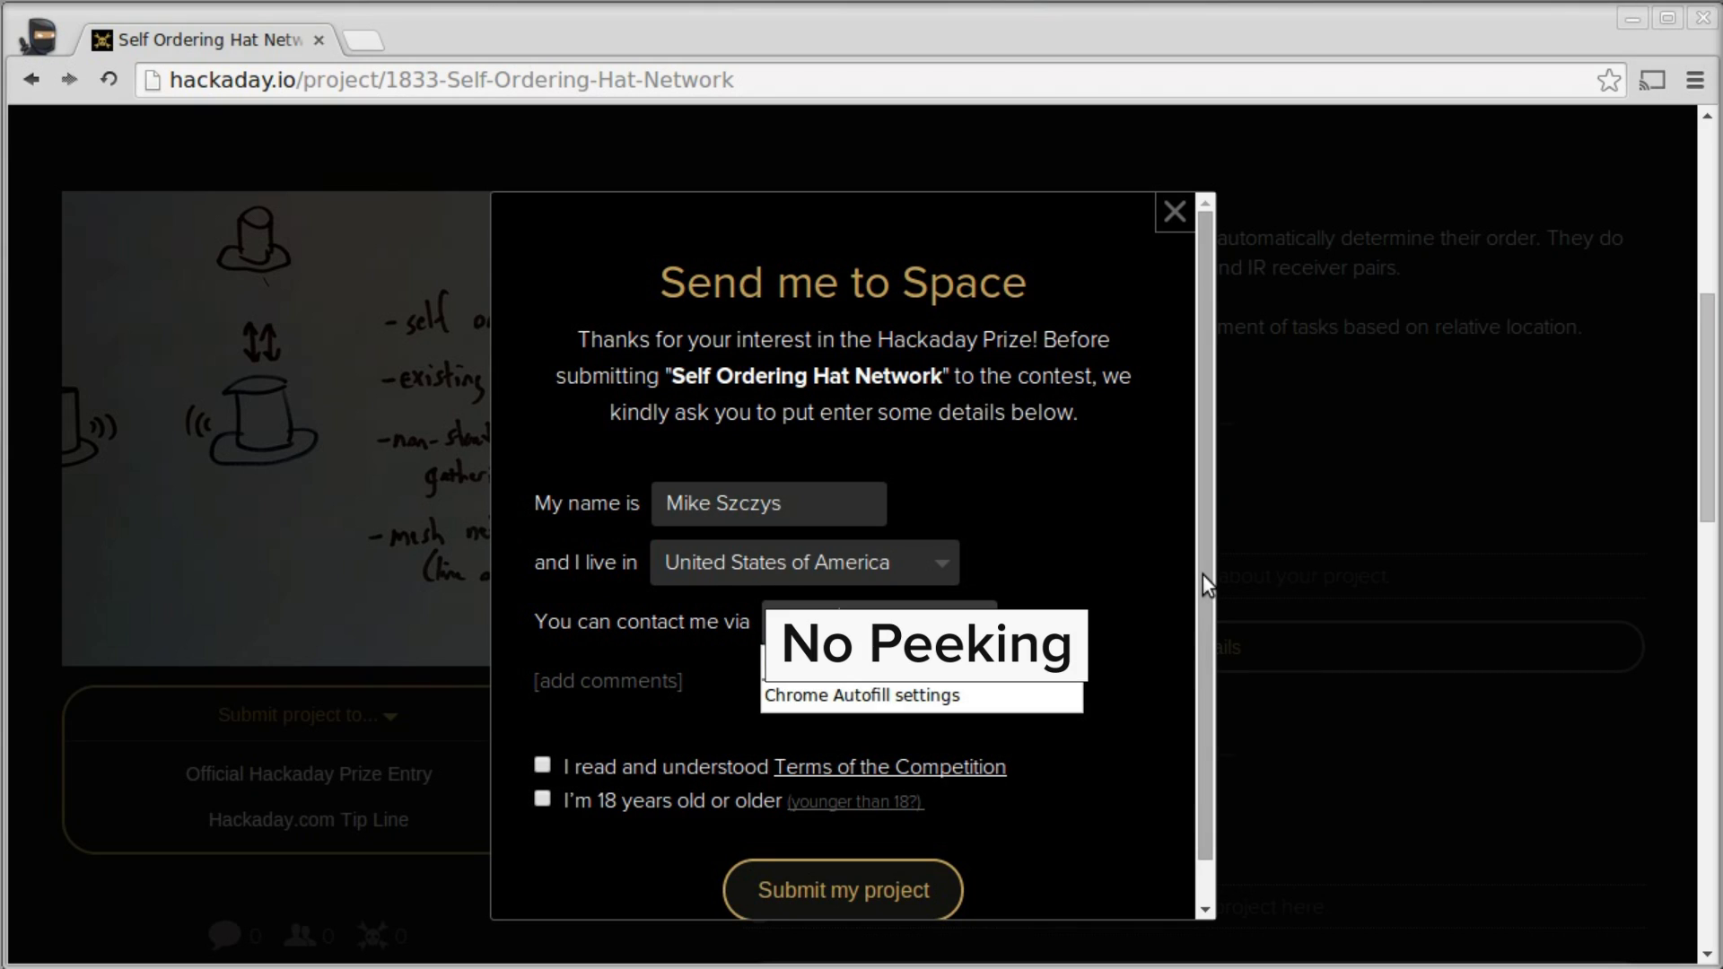
- Add the comment 'These hats look boss.' and view the Terms of the Competition in a new tab
left_click(647, 682)
type("Th")
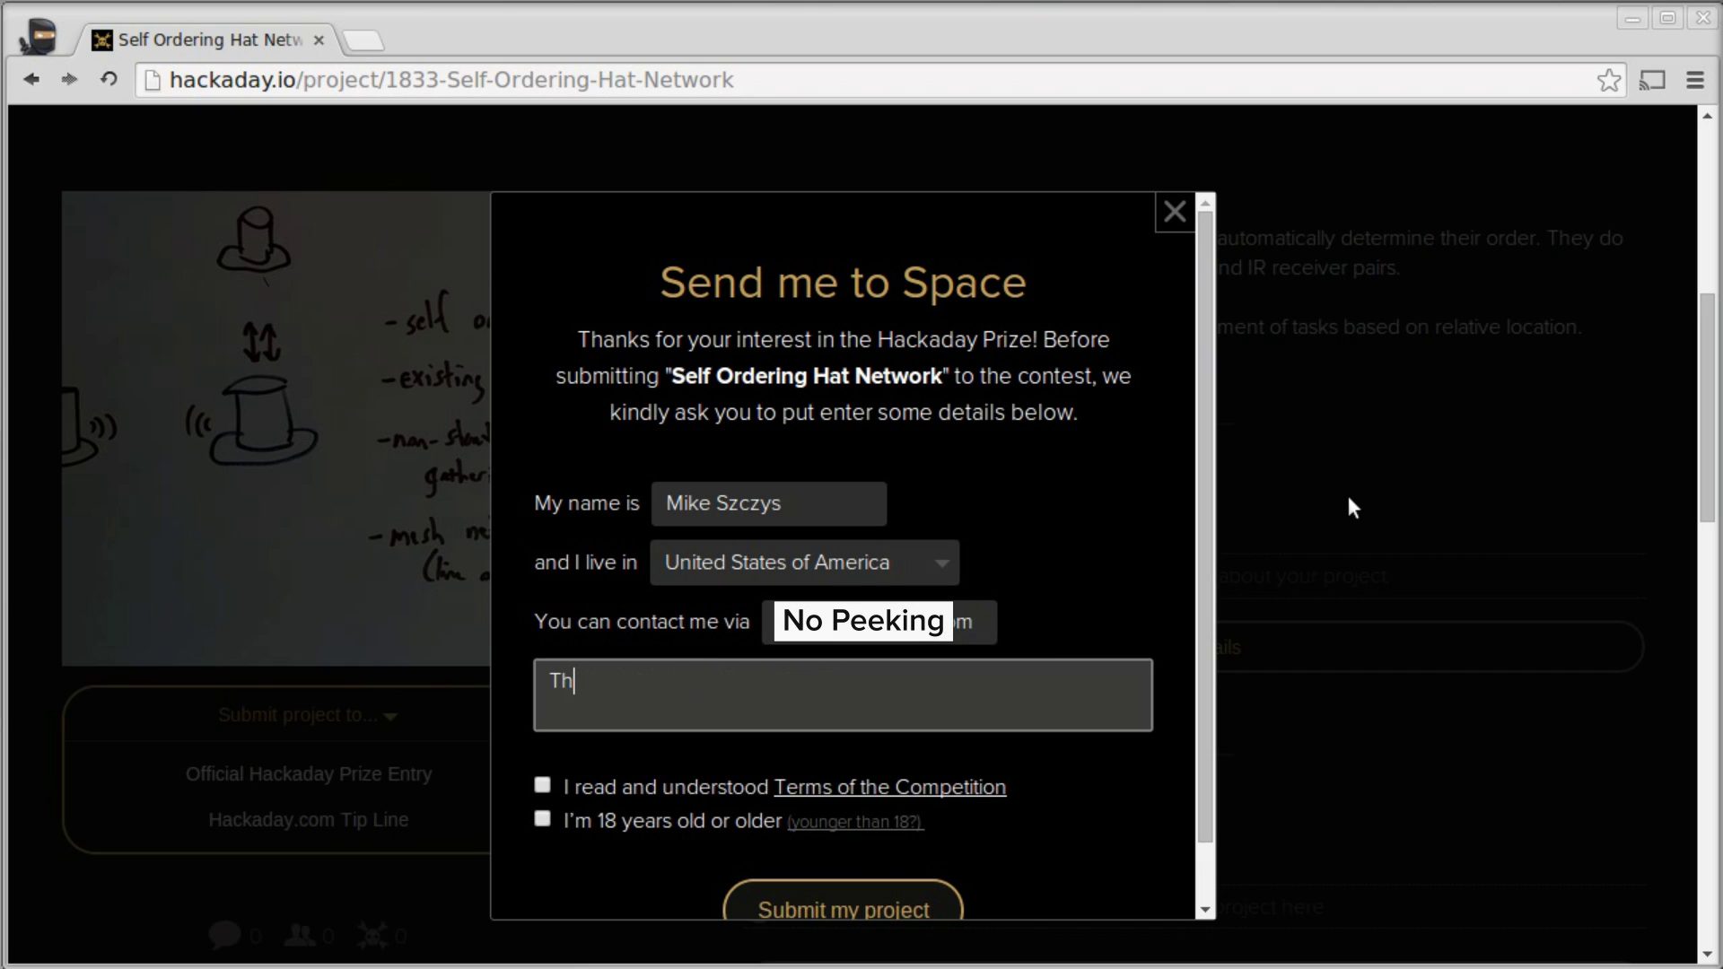
key("BackSpace")
key("BackSpace")
type("These hats look boss.")
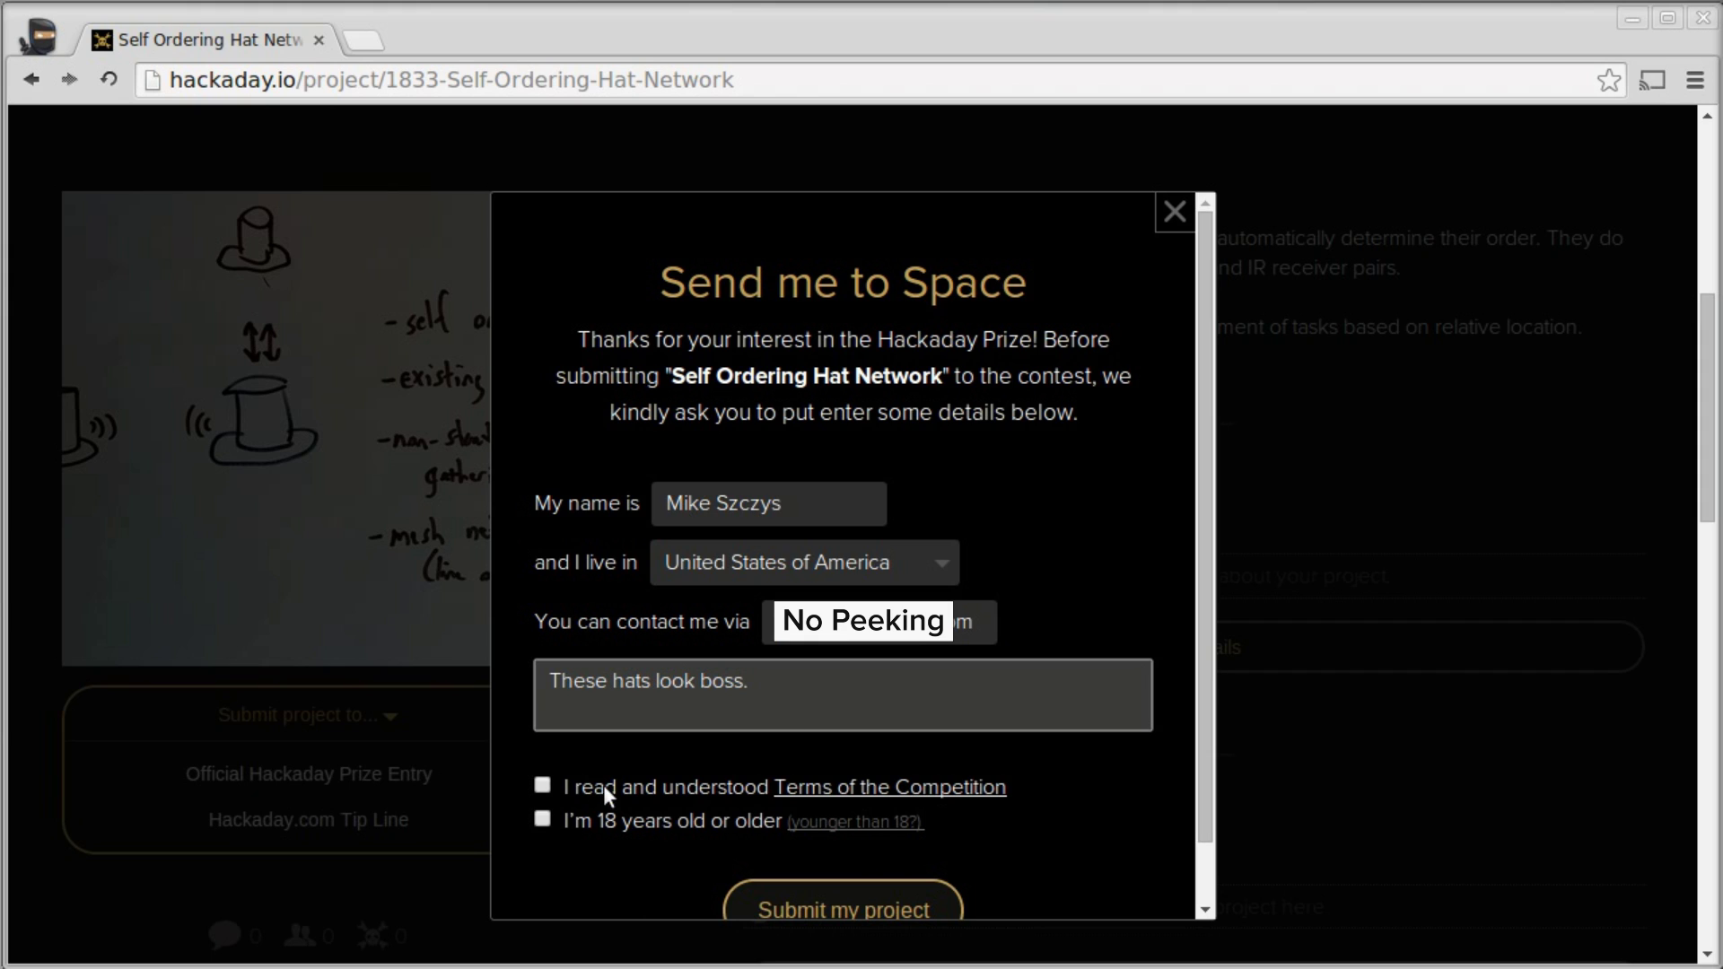
left_click(857, 788)
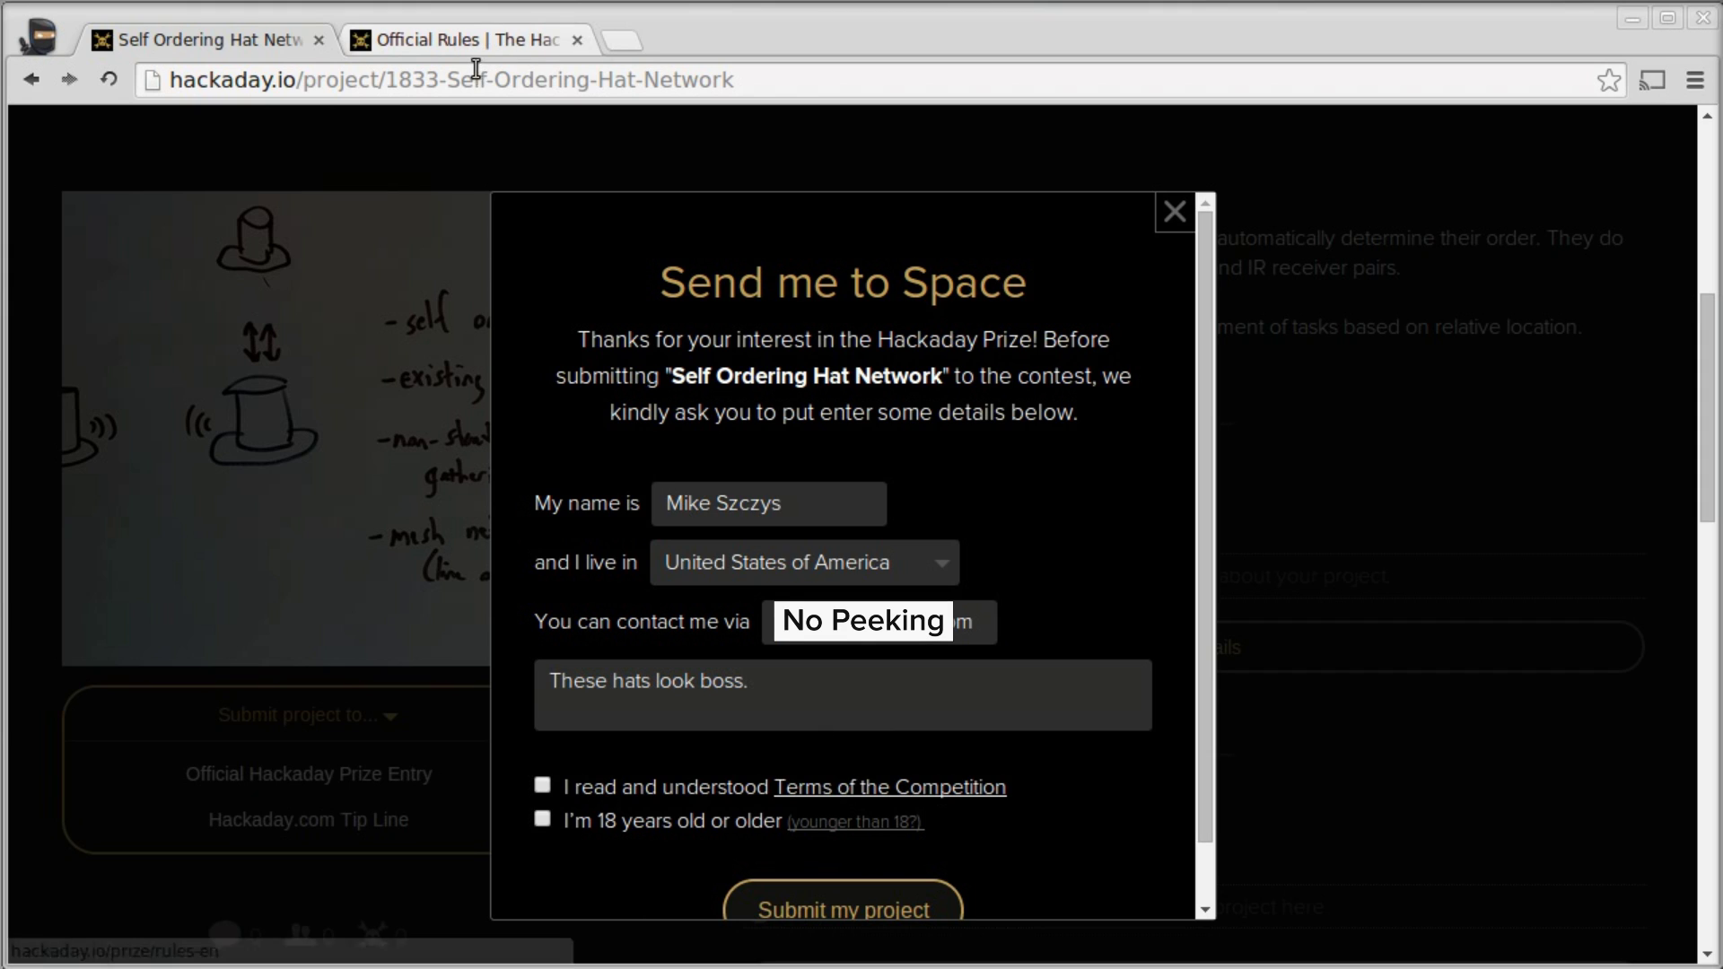
left_click(472, 39)
- Skim the Official Rules page, then return to the project's prize entry form
scroll(907, 295, "down", 20)
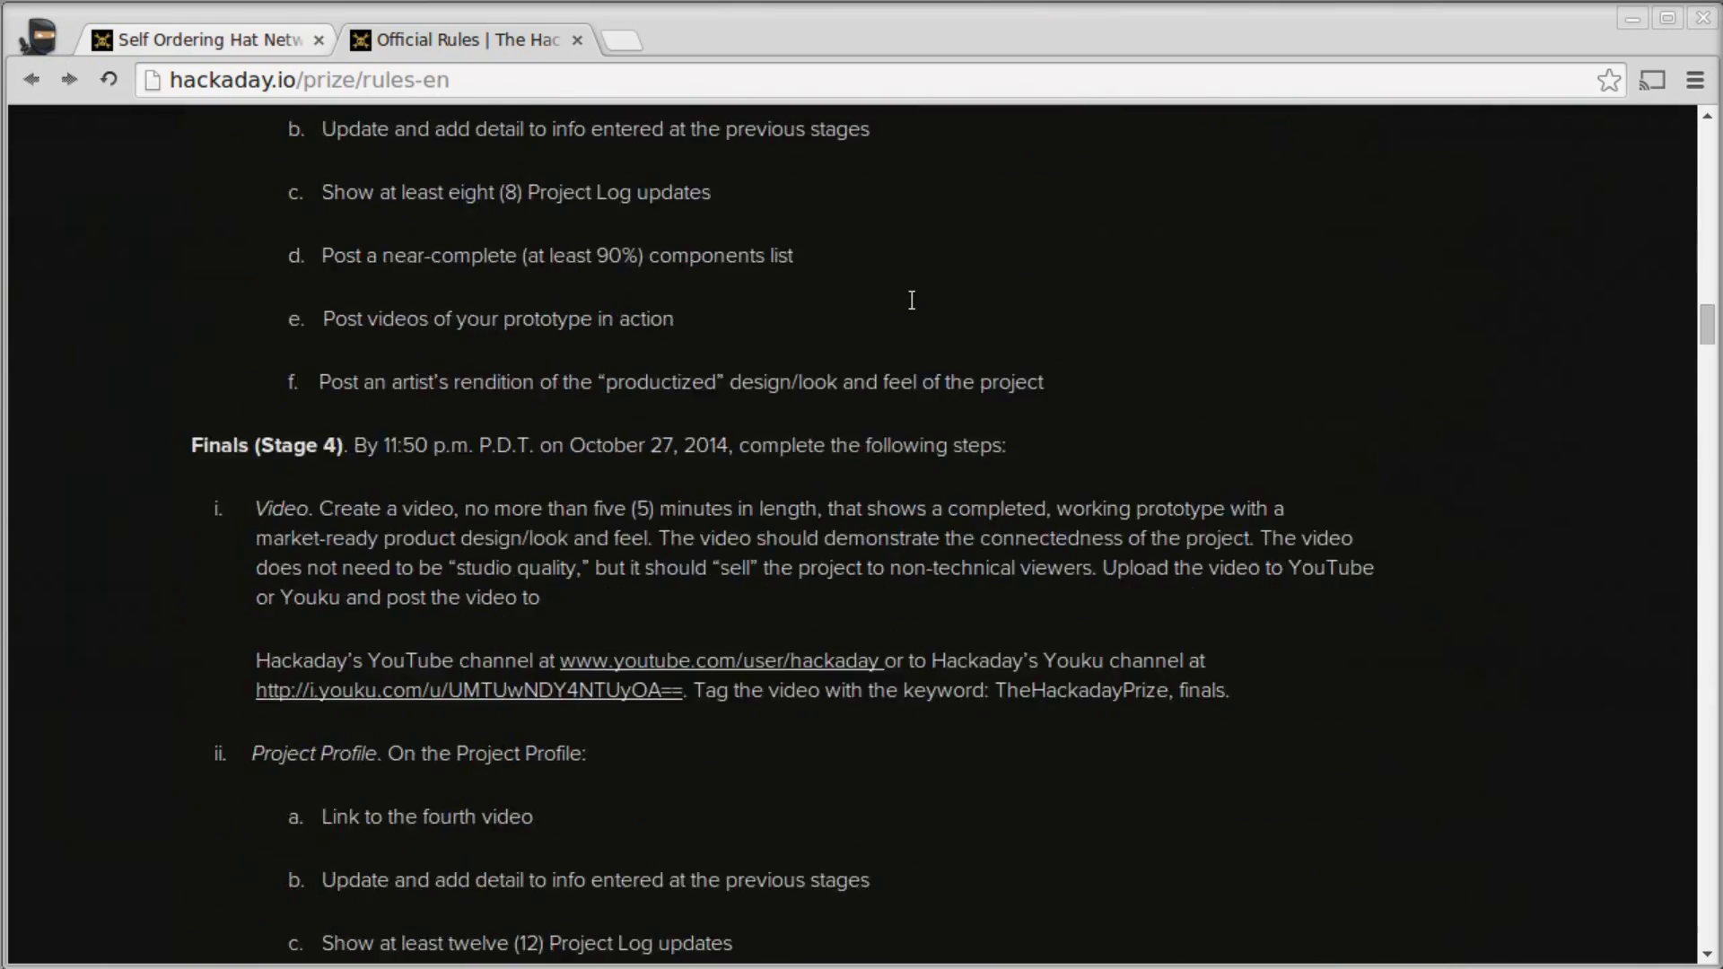
scroll(910, 294, "down", 10)
left_click(203, 36)
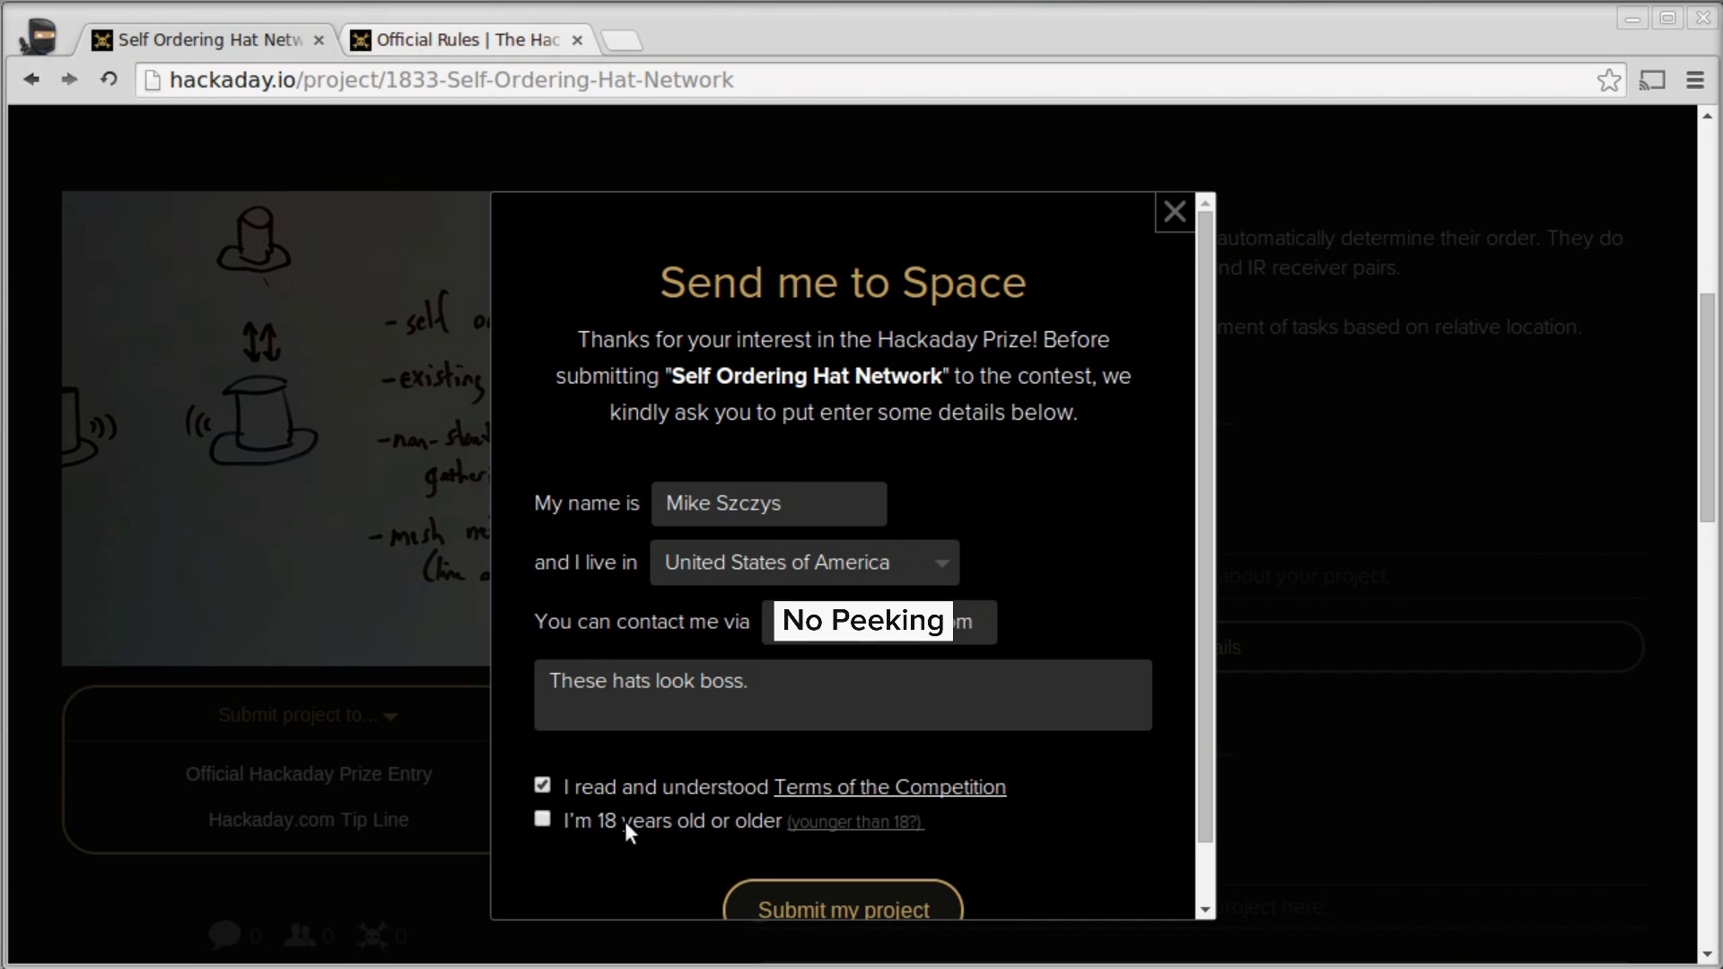
scroll(1050, 837, "down", 3)
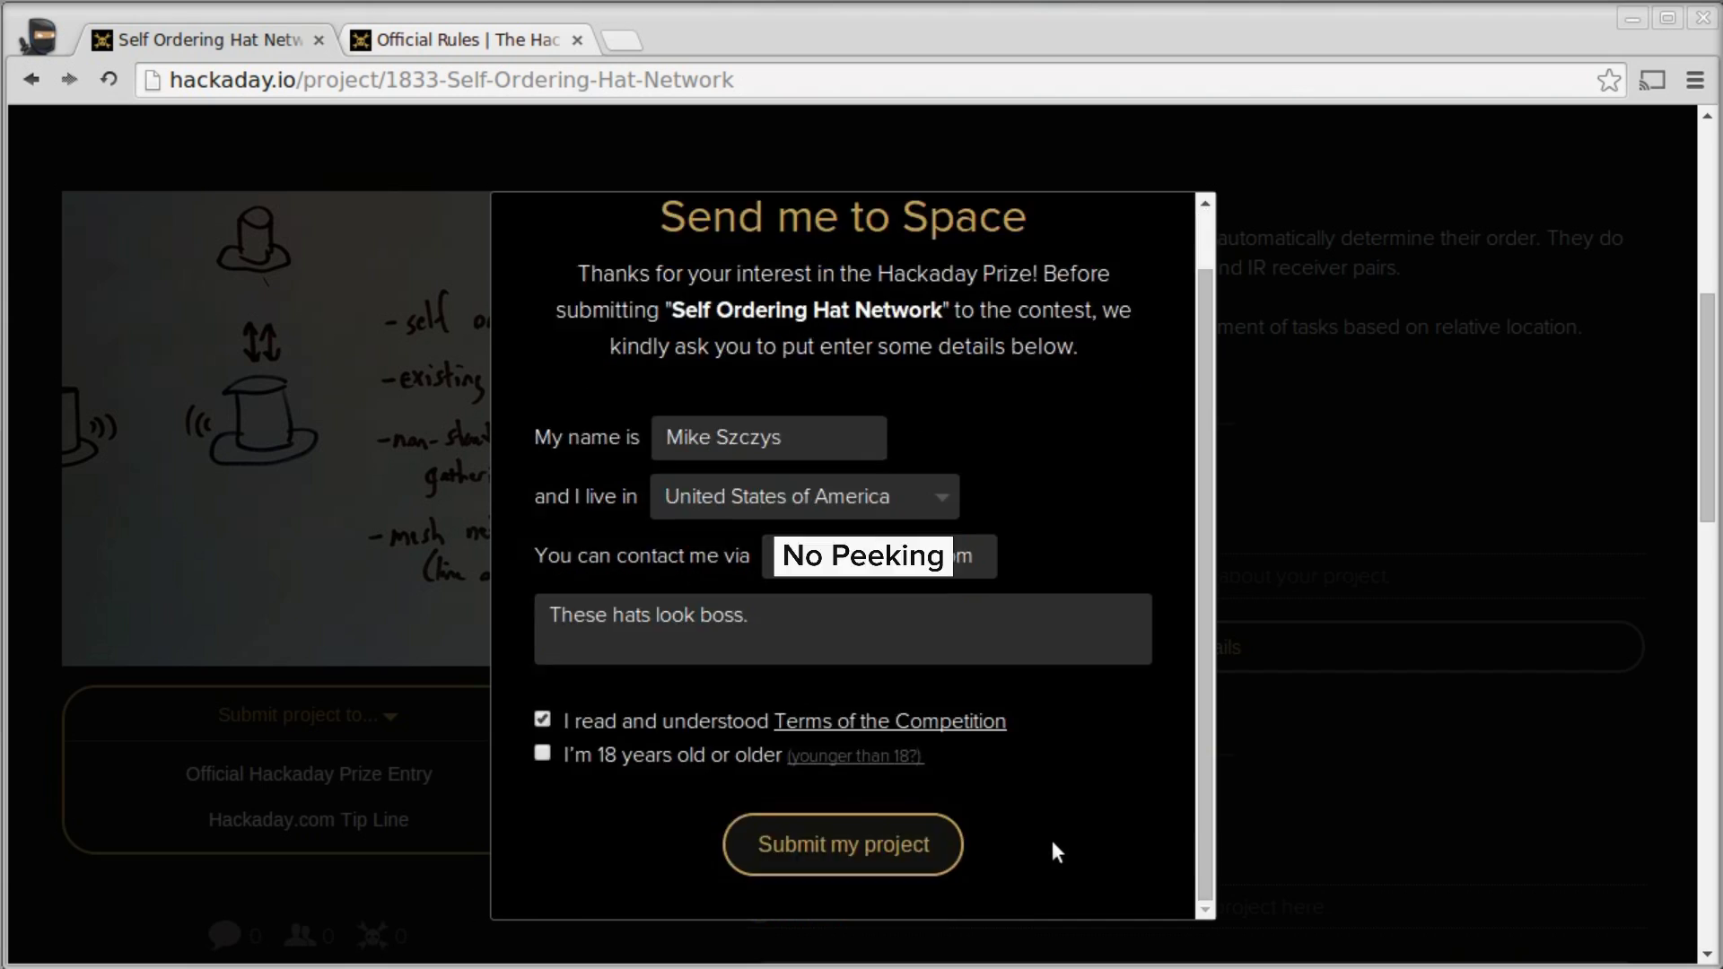
left_click(866, 760)
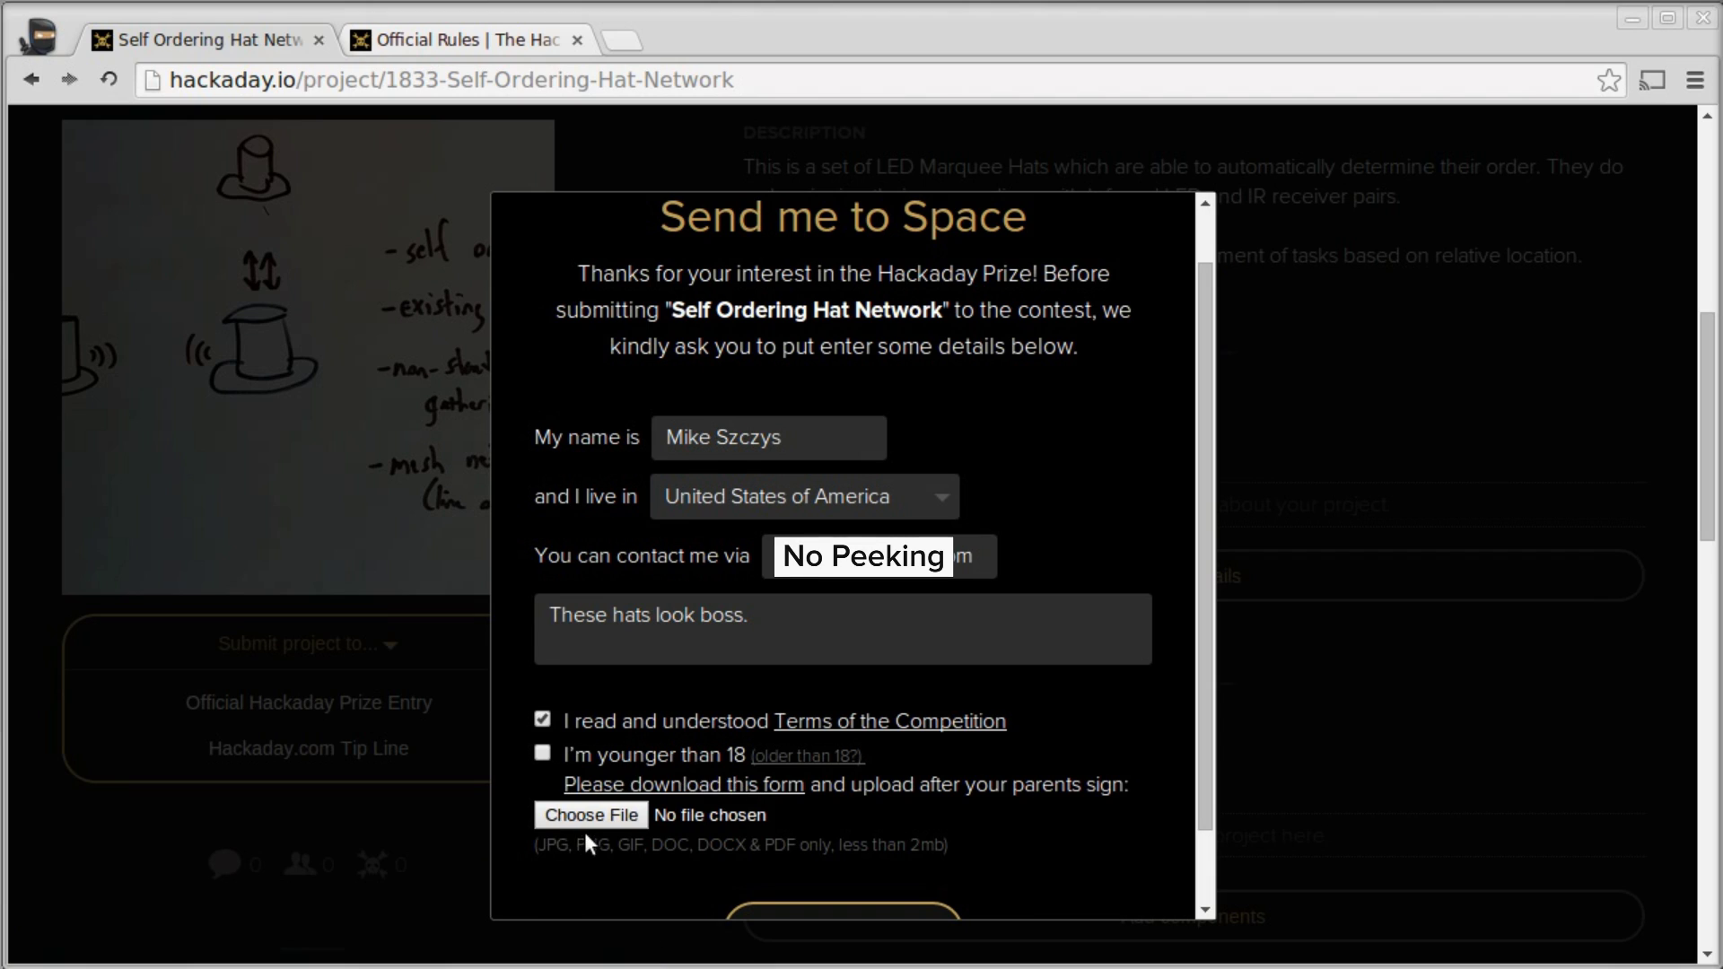
left_click(808, 756)
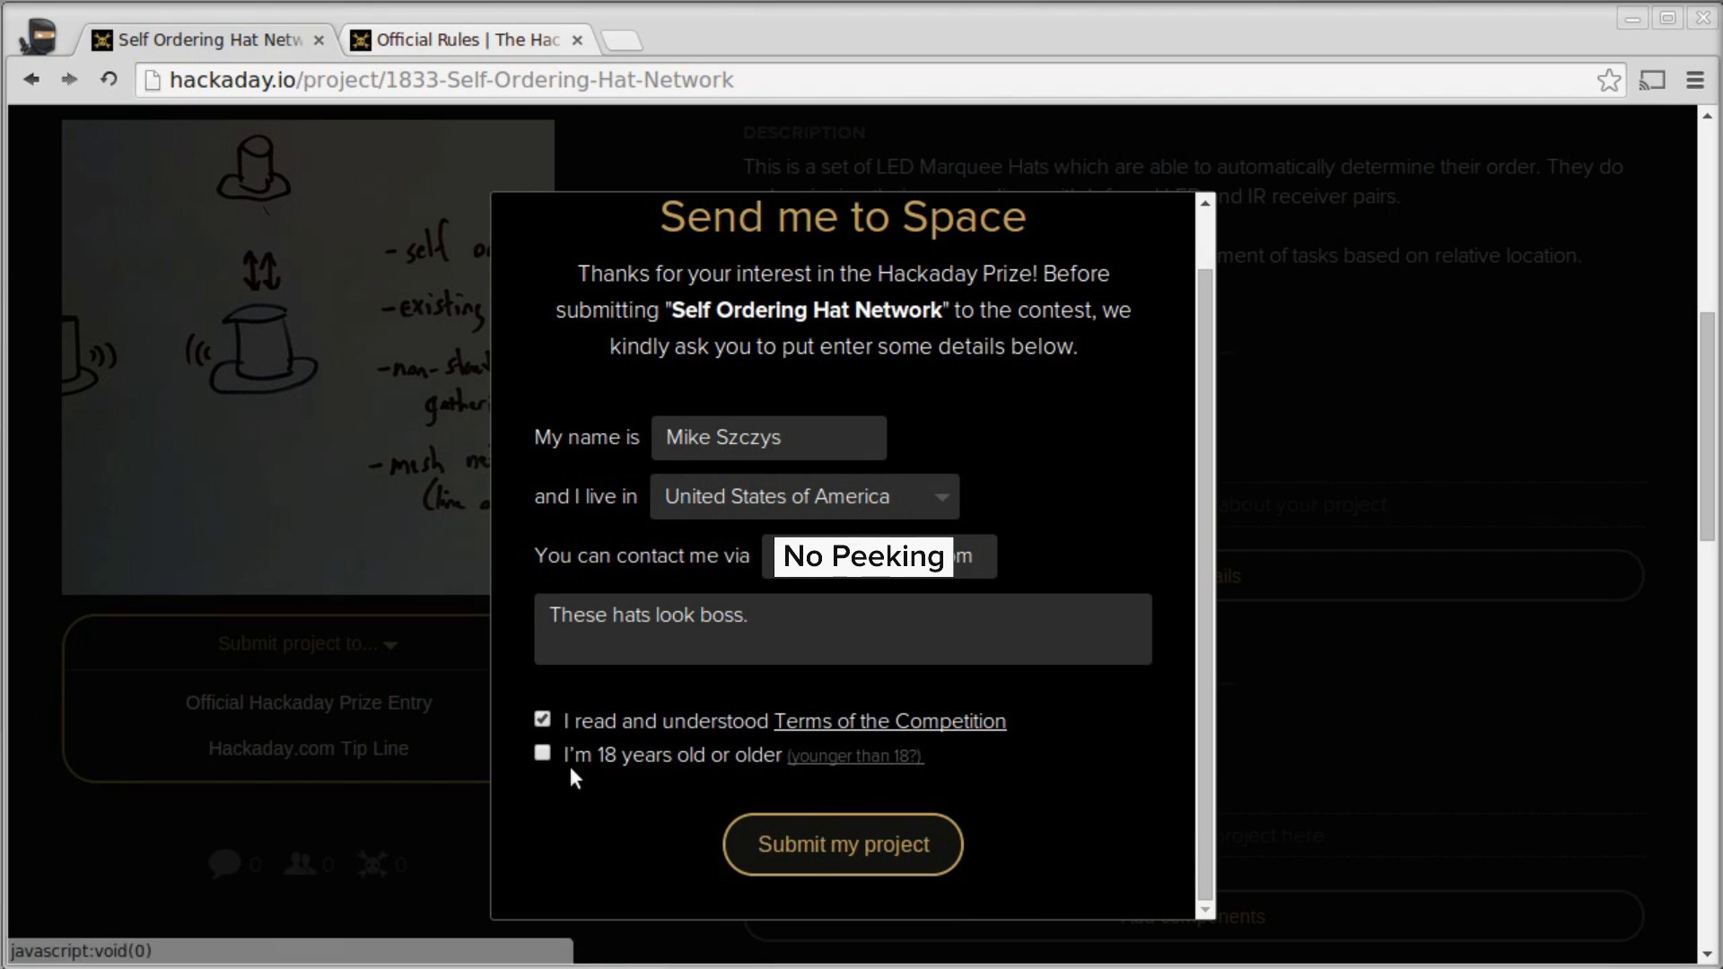
- Submit the project to the Hackaday Prize with 'Submit my project'
left_click(873, 855)
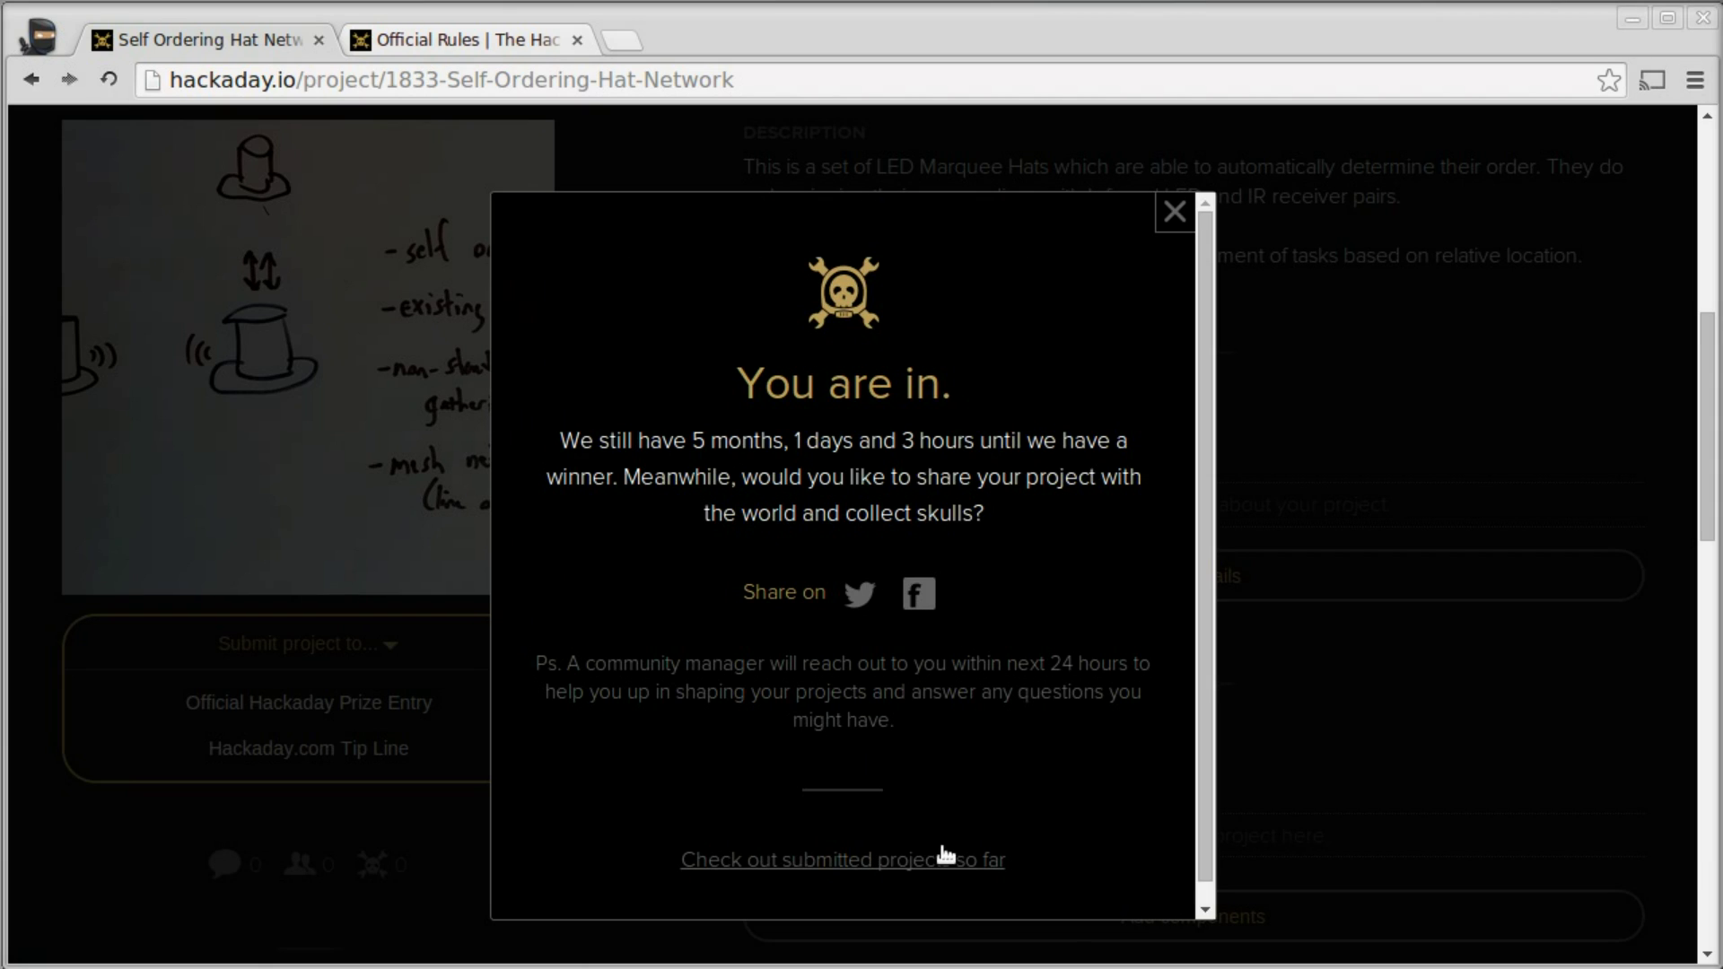